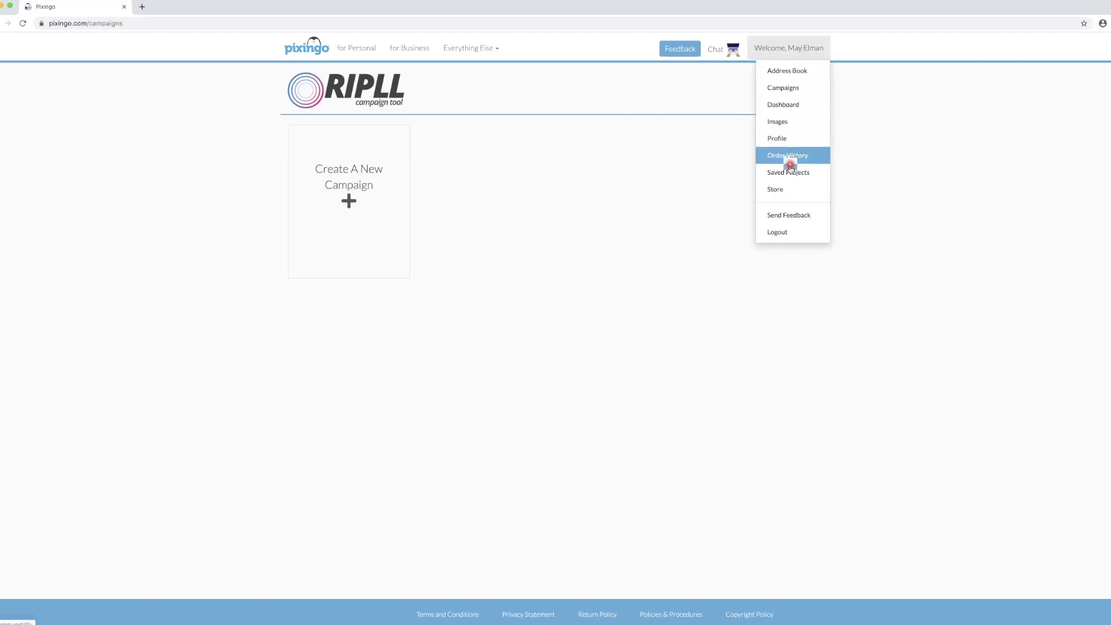
# Step: View the saved projects and return to the campaigns page
pyautogui.click(789, 172)
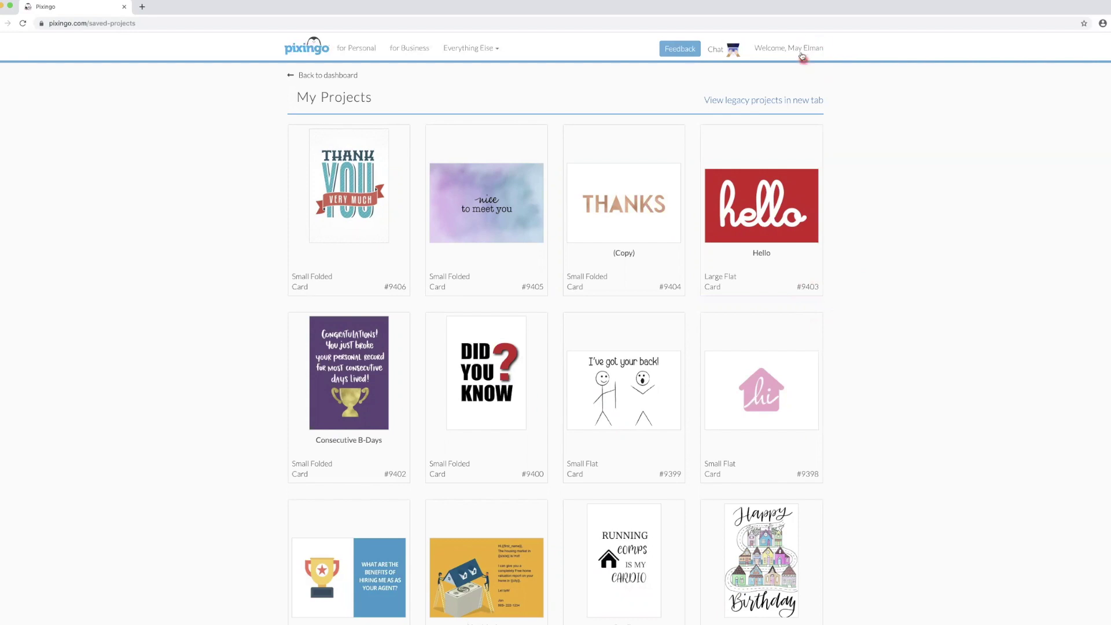
pyautogui.click(800, 51)
pyautogui.click(780, 86)
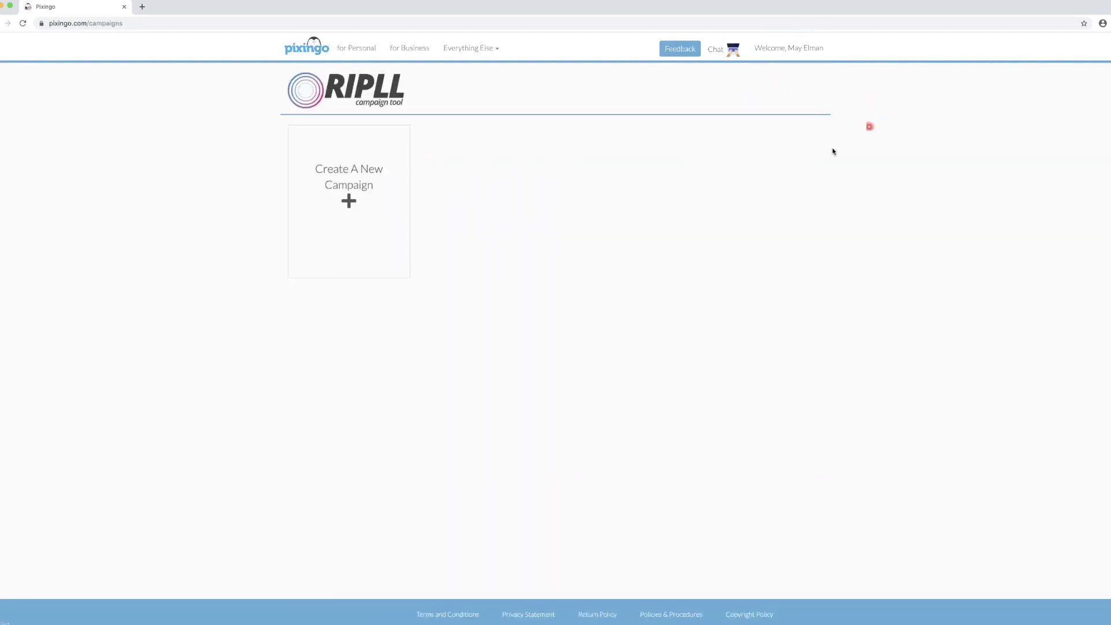
# Step: Create a new campaign and add the saved Consecutive B-Days card to it
pyautogui.click(352, 199)
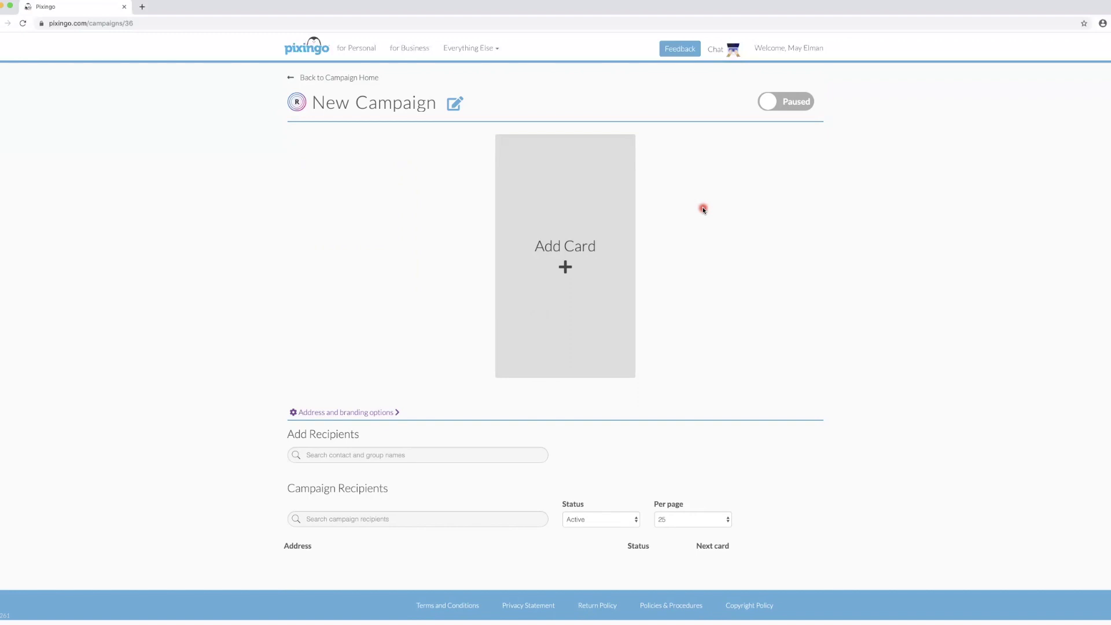
pyautogui.click(578, 246)
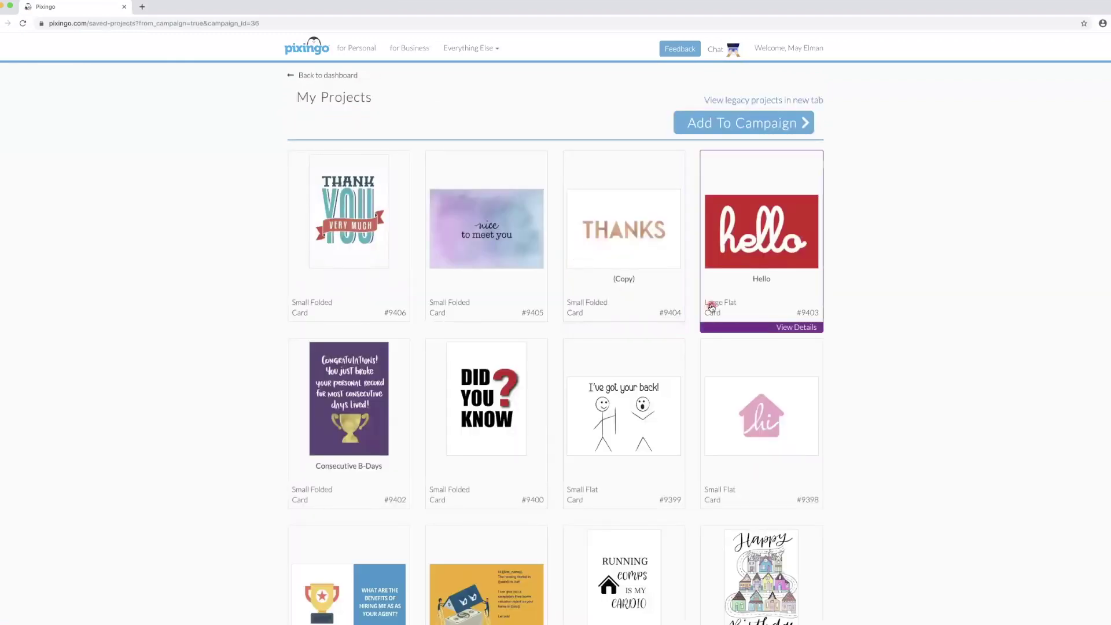
pyautogui.click(350, 419)
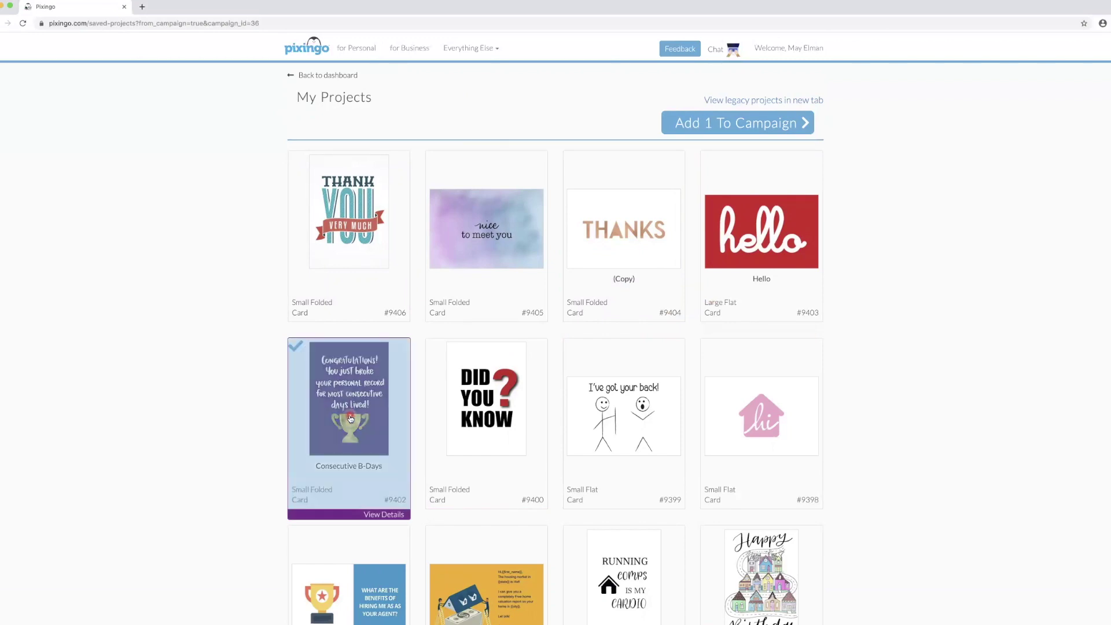
pyautogui.click(748, 124)
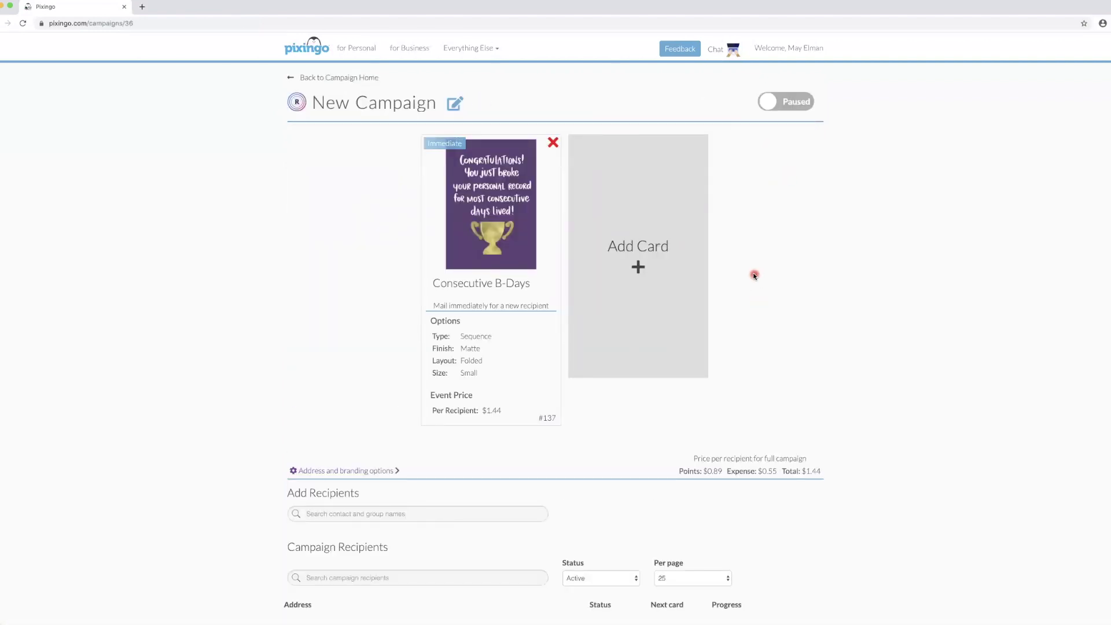
# Step: Open the Consecutive B-Days card's campaign event and set its event type to Birthday
pyautogui.moveTo(509, 435)
pyautogui.click(520, 433)
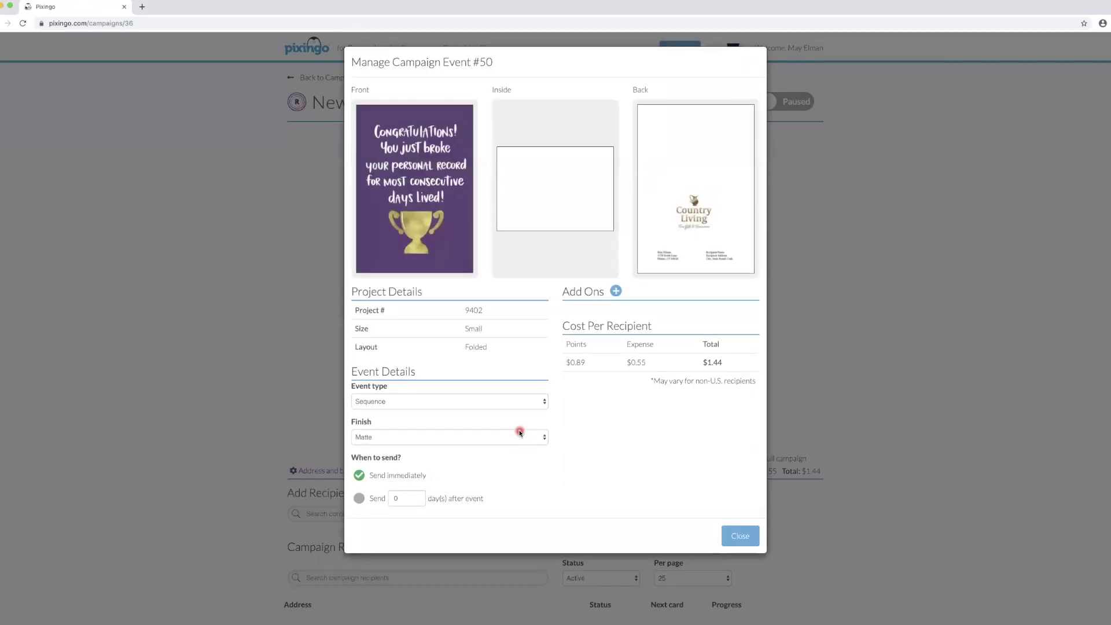
pyautogui.click(512, 403)
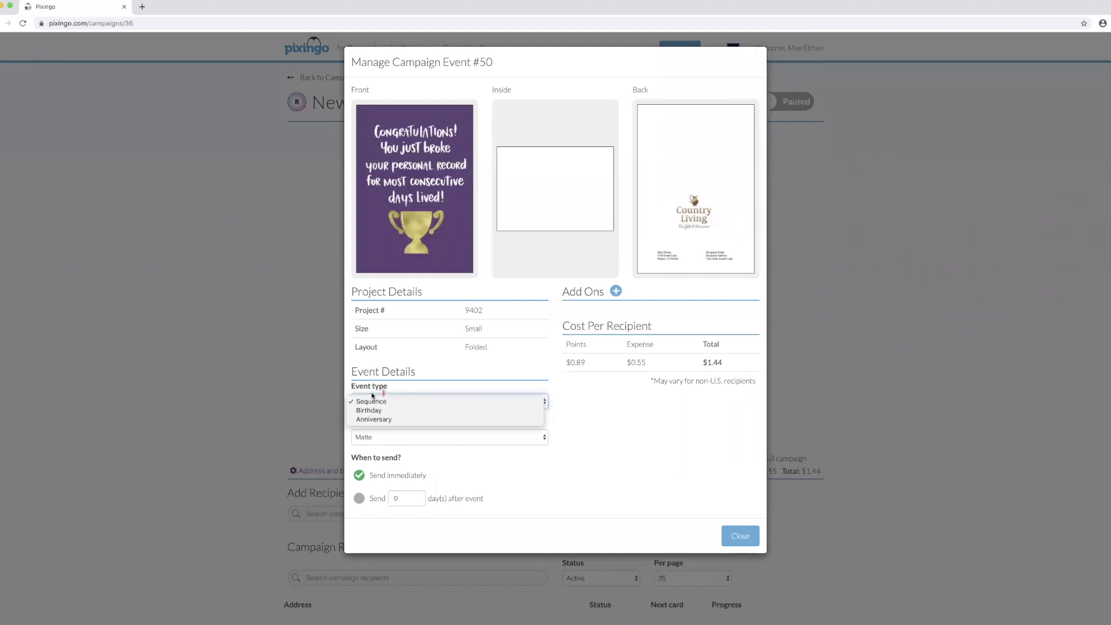
pyautogui.click(368, 411)
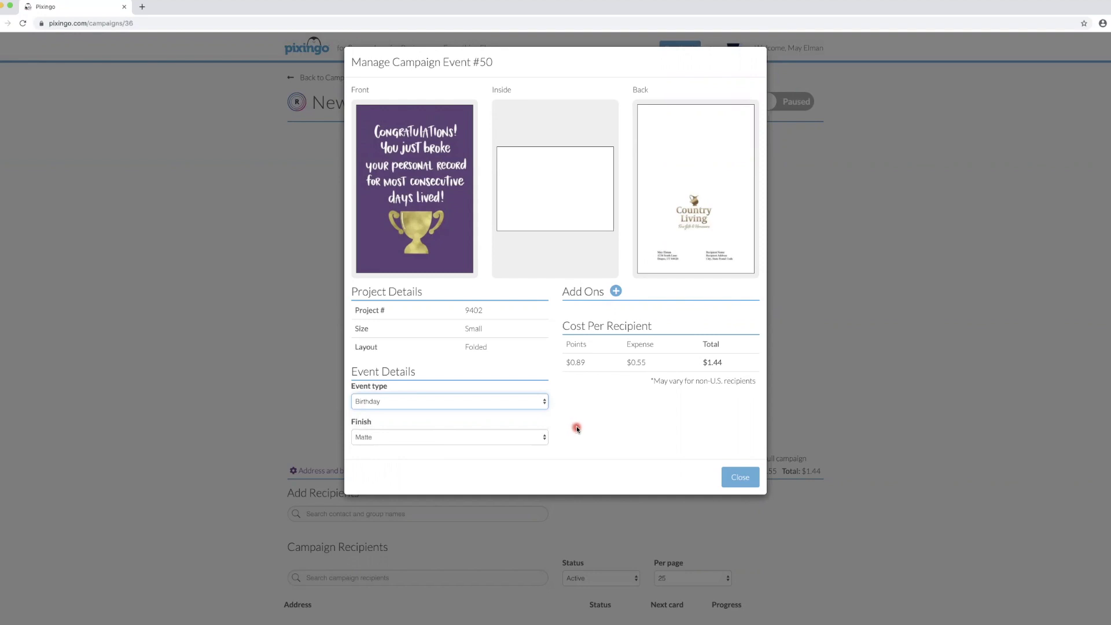
# Step: Add the Fudge Brownies (2) gift as an add-on to the birthday event and close the event details
pyautogui.click(616, 291)
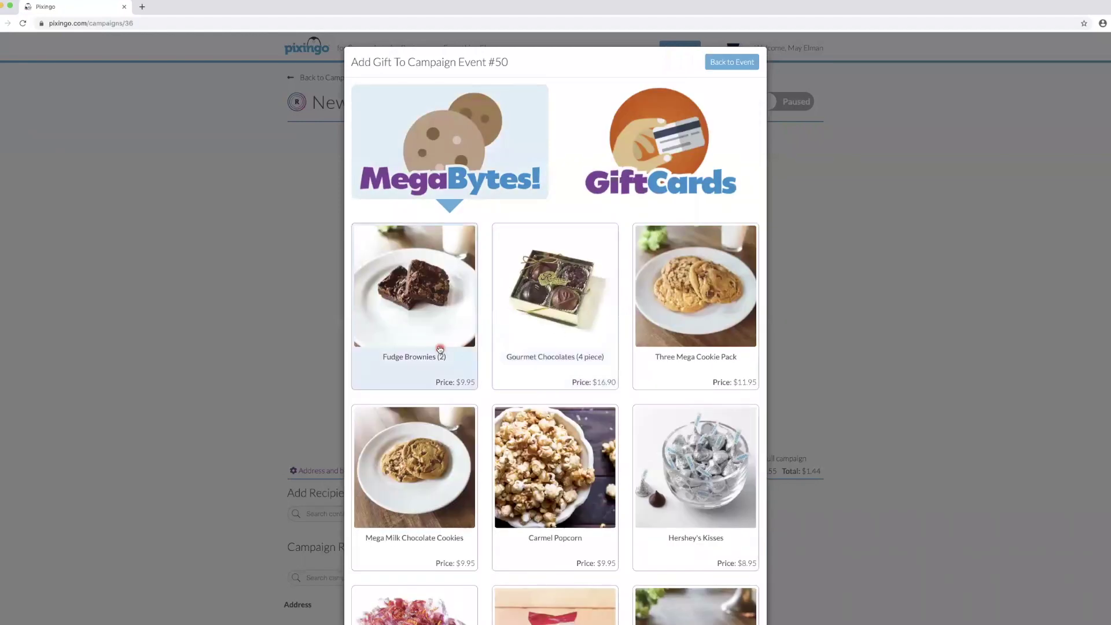
pyautogui.click(437, 344)
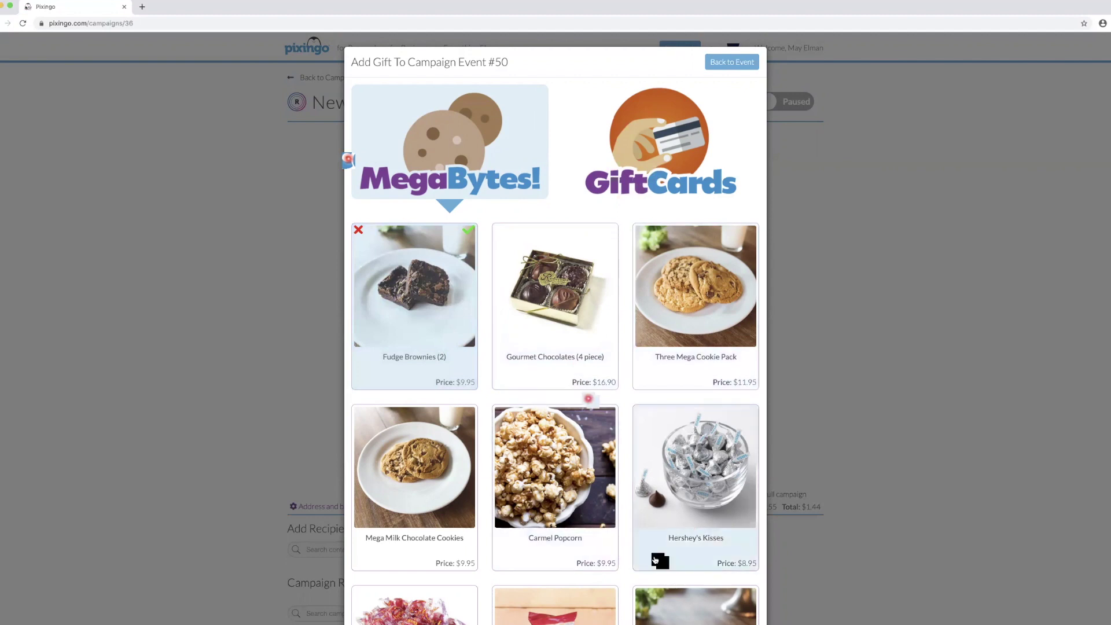
pyautogui.scroll(-4, 540, 313)
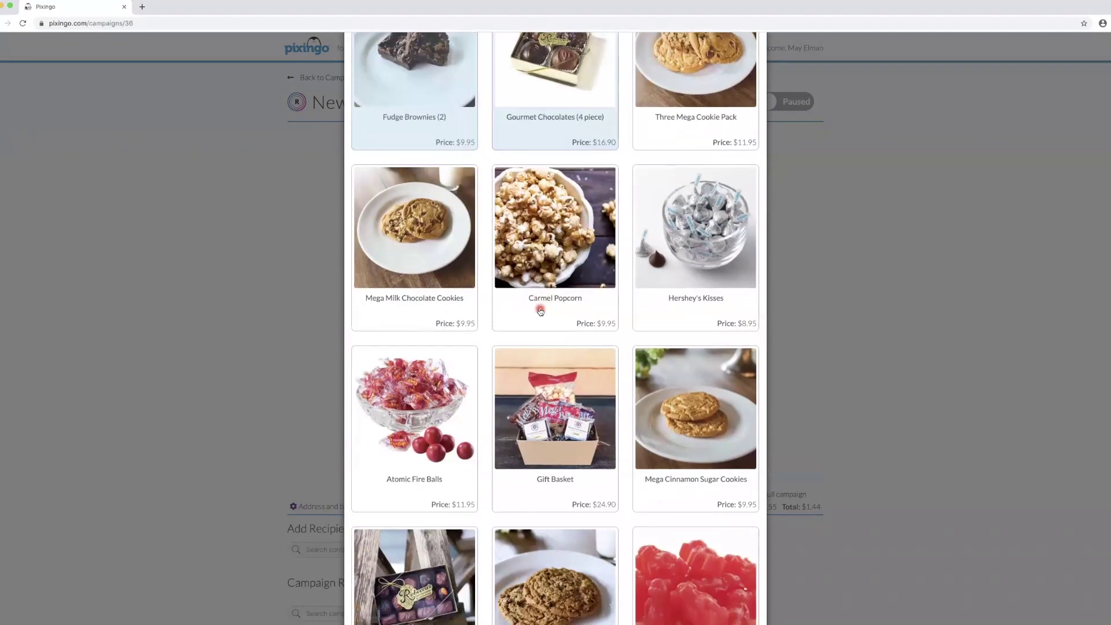
pyautogui.scroll(-5, 540, 313)
pyautogui.scroll(10, 654, 130)
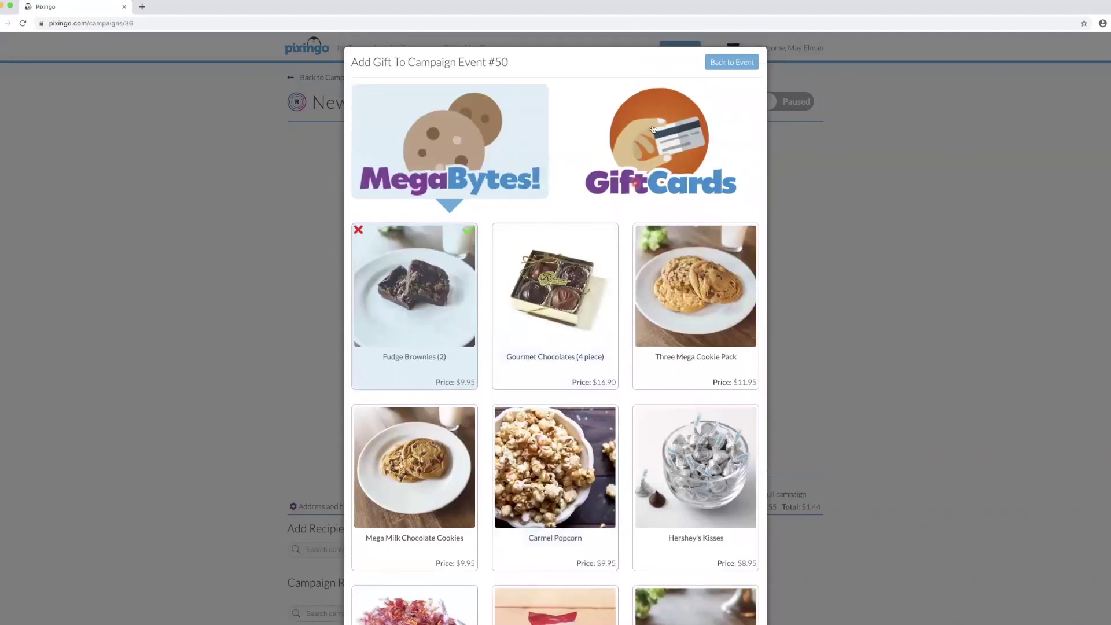
pyautogui.click(748, 66)
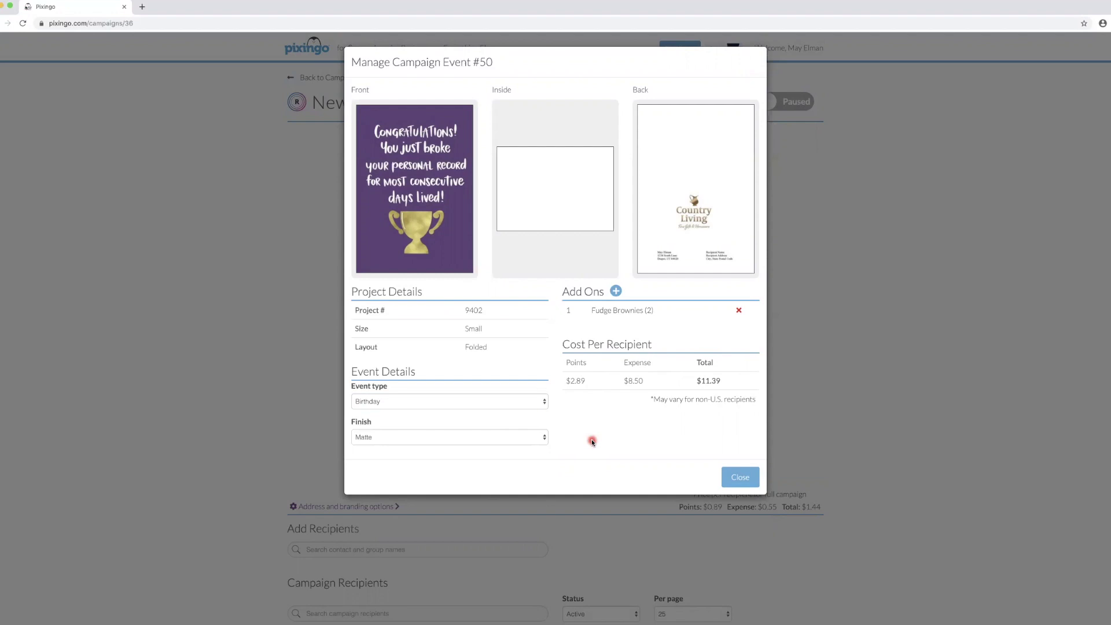
pyautogui.click(740, 477)
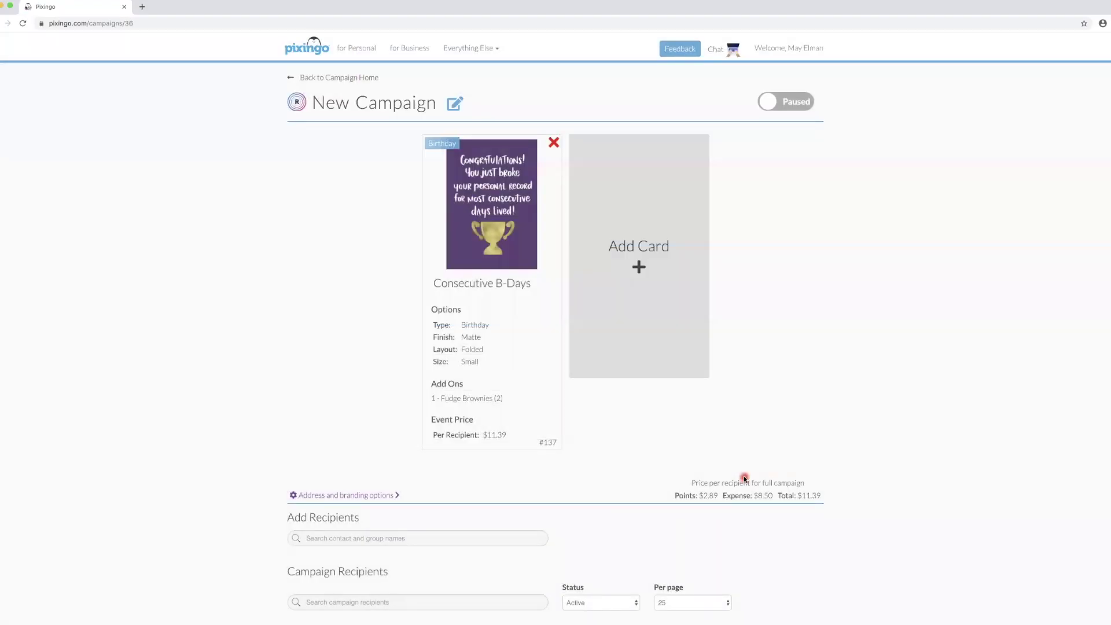
# Step: Rename the campaign as "Business Birthday" and save it
pyautogui.click(455, 109)
pyautogui.doubleClick(510, 98)
pyautogui.click(510, 98)
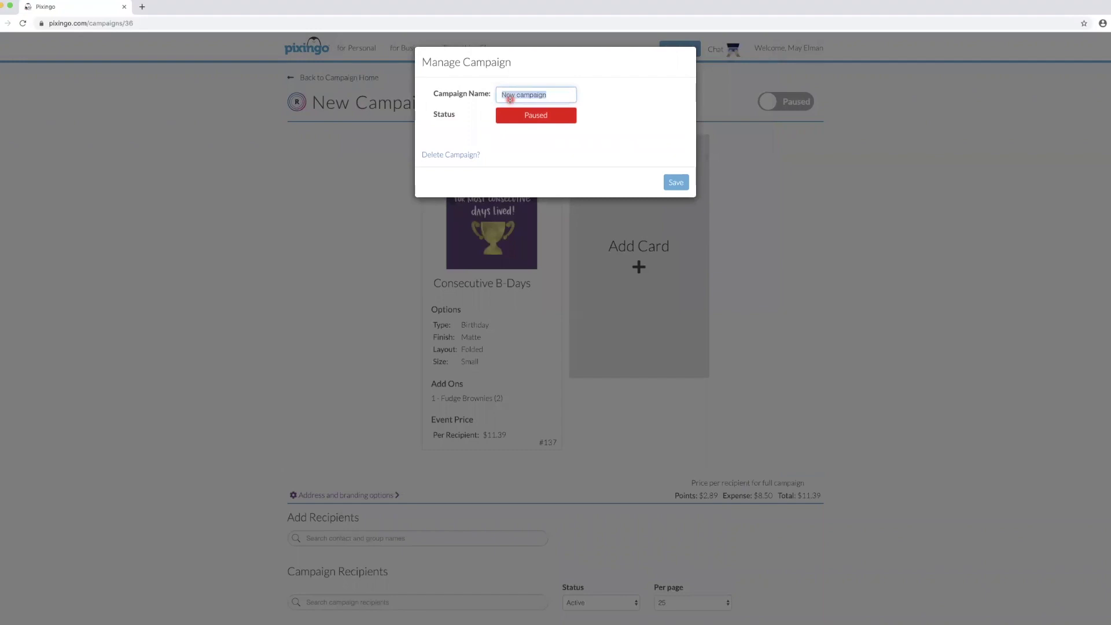
pyautogui.write('Busi')
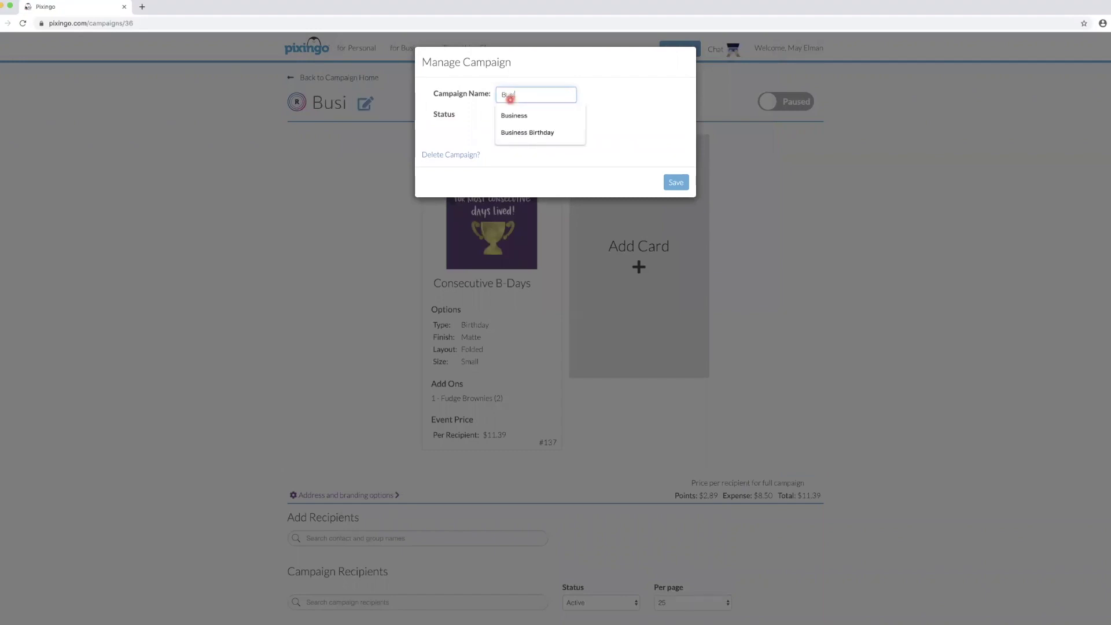
pyautogui.write('ness B')
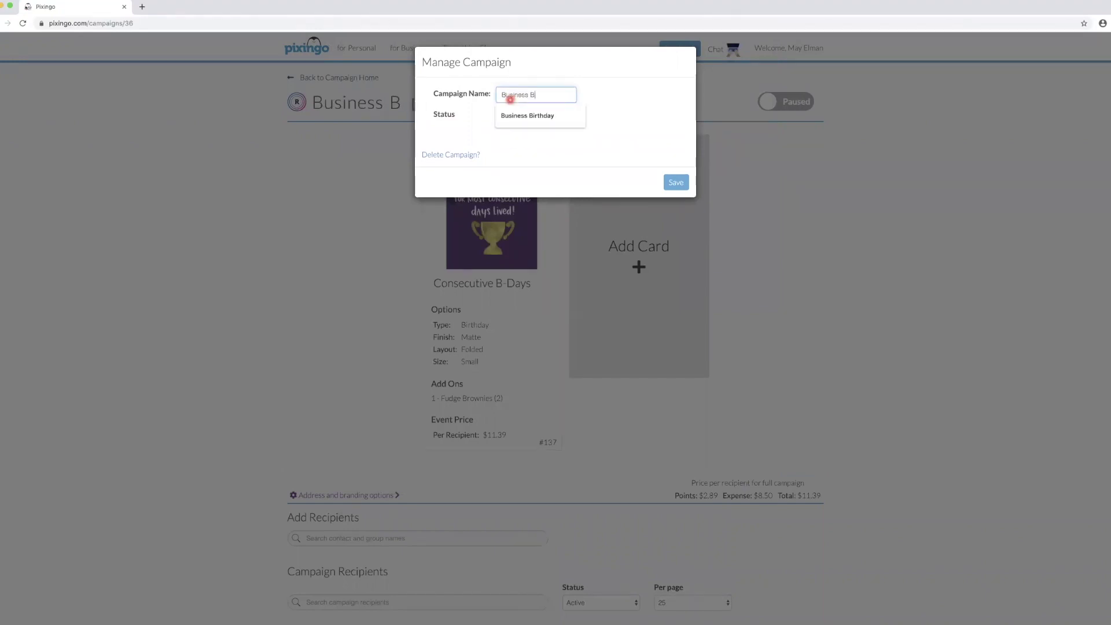
pyautogui.write('irthday')
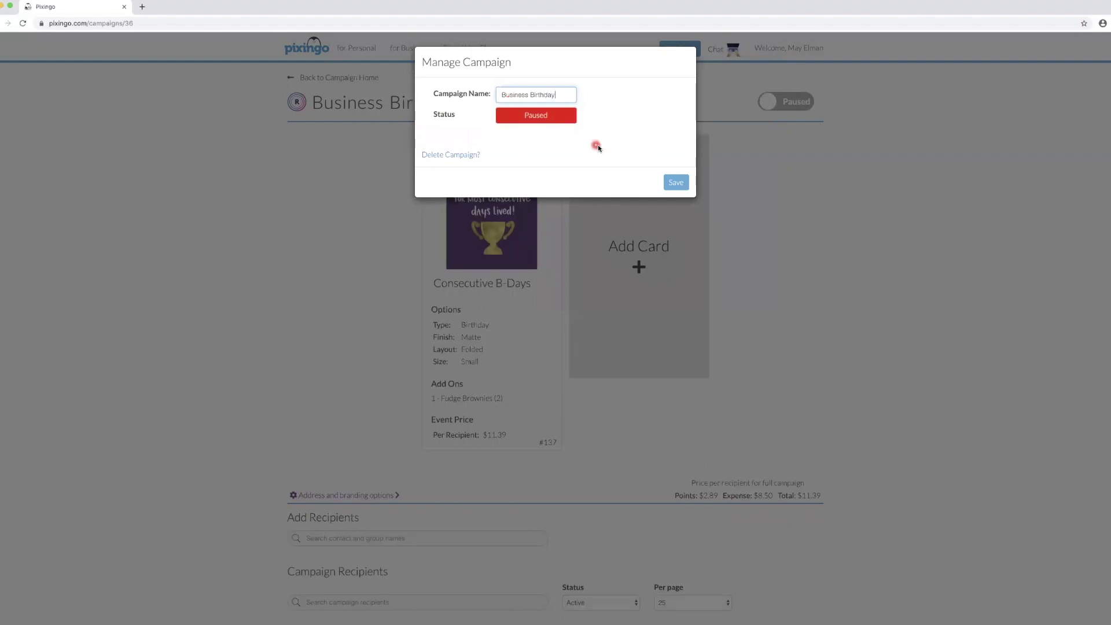
pyautogui.click(684, 188)
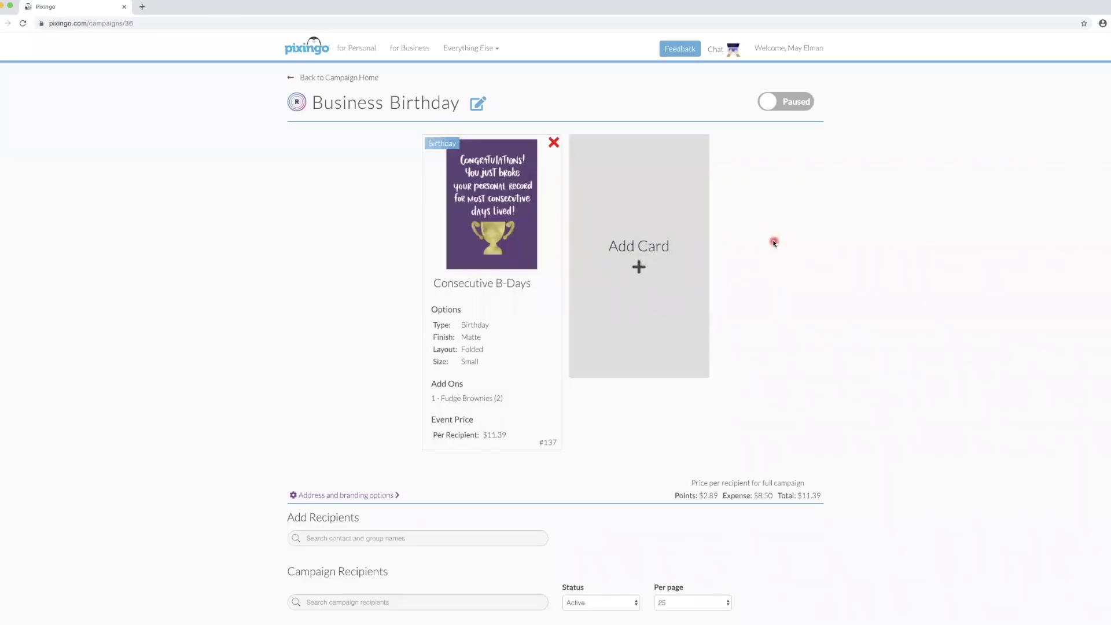
# Step: Search the contacts for "s" and add the third contact in the results as a campaign recipient
pyautogui.scroll(-2, 774, 242)
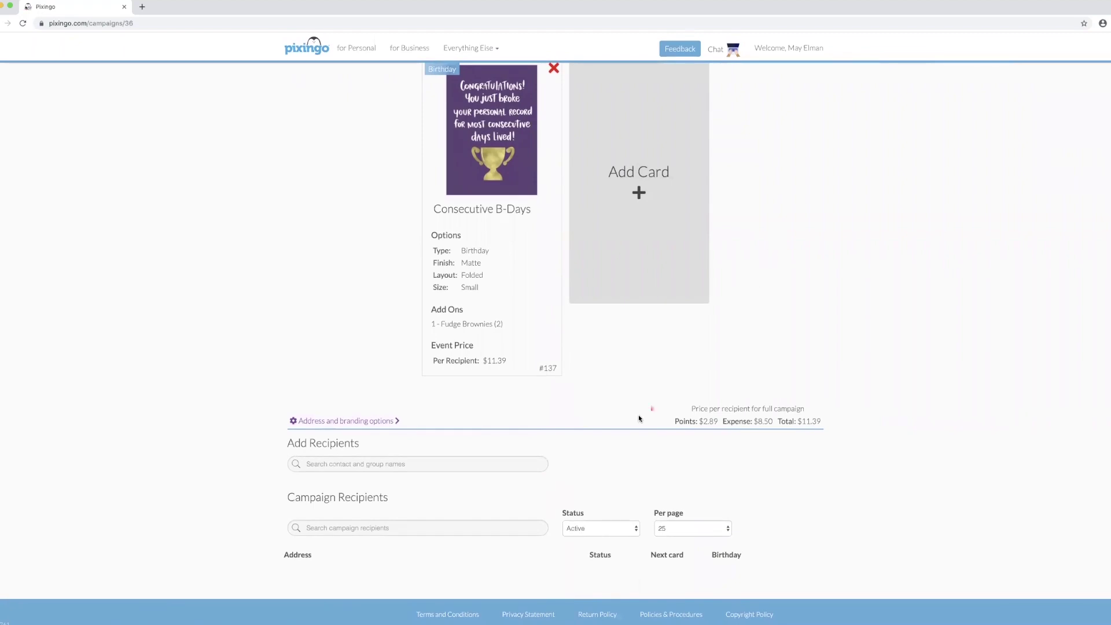
pyautogui.click(325, 466)
pyautogui.click(335, 466)
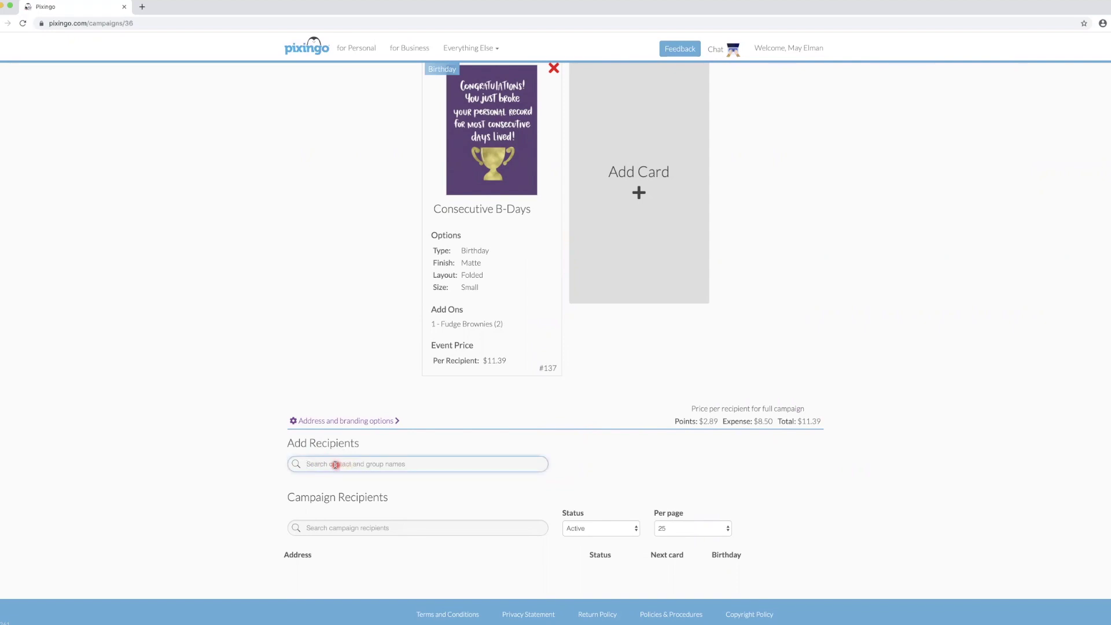
pyautogui.write('s')
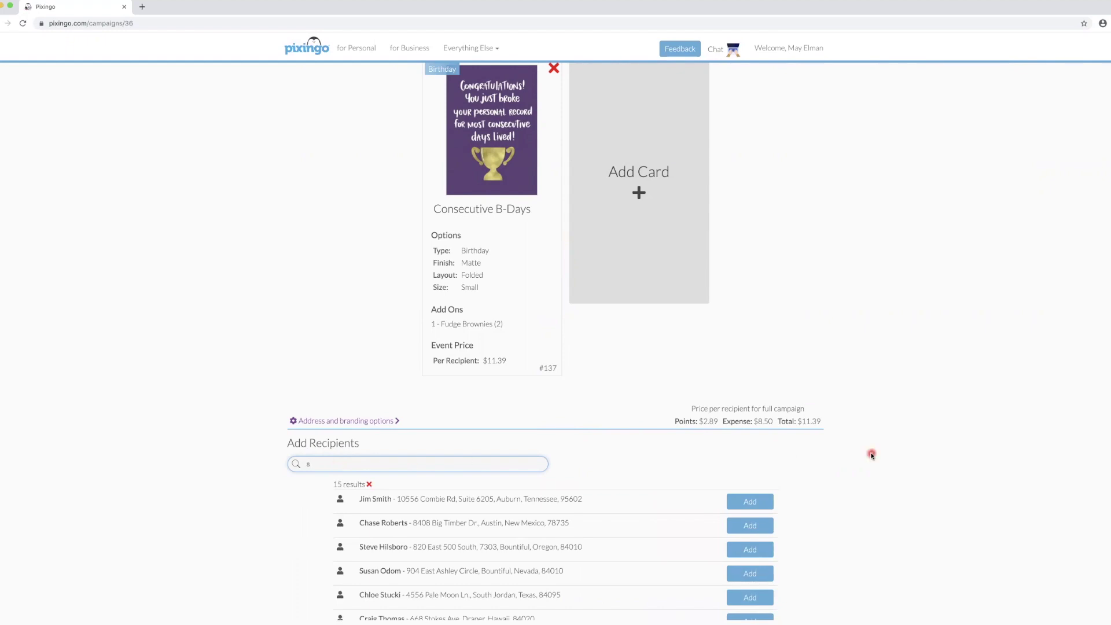
pyautogui.scroll(-3, 872, 455)
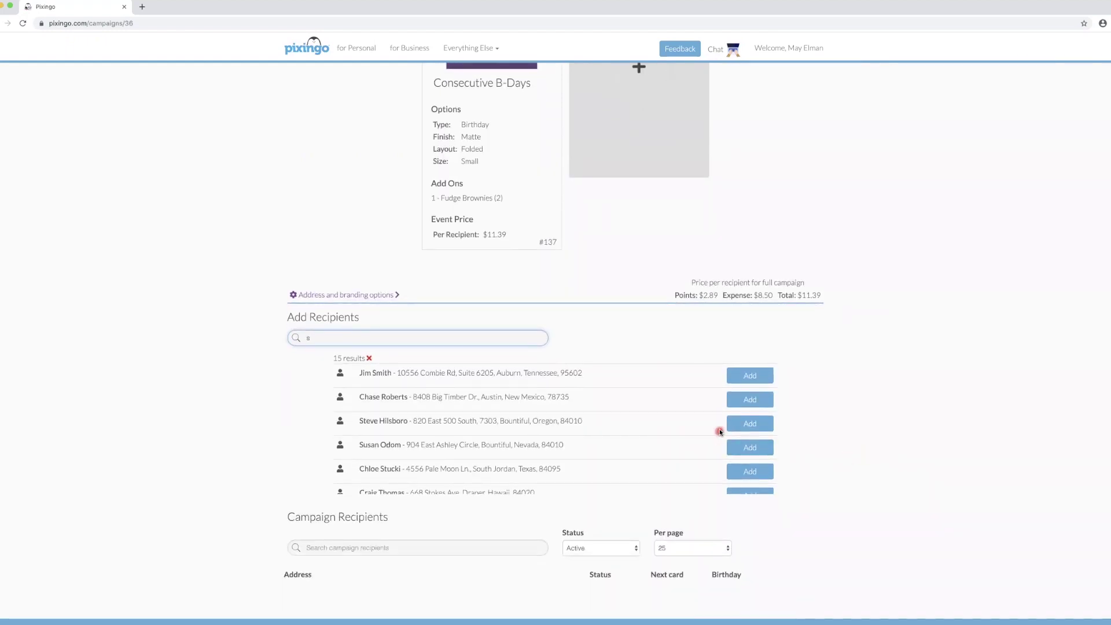
pyautogui.click(744, 427)
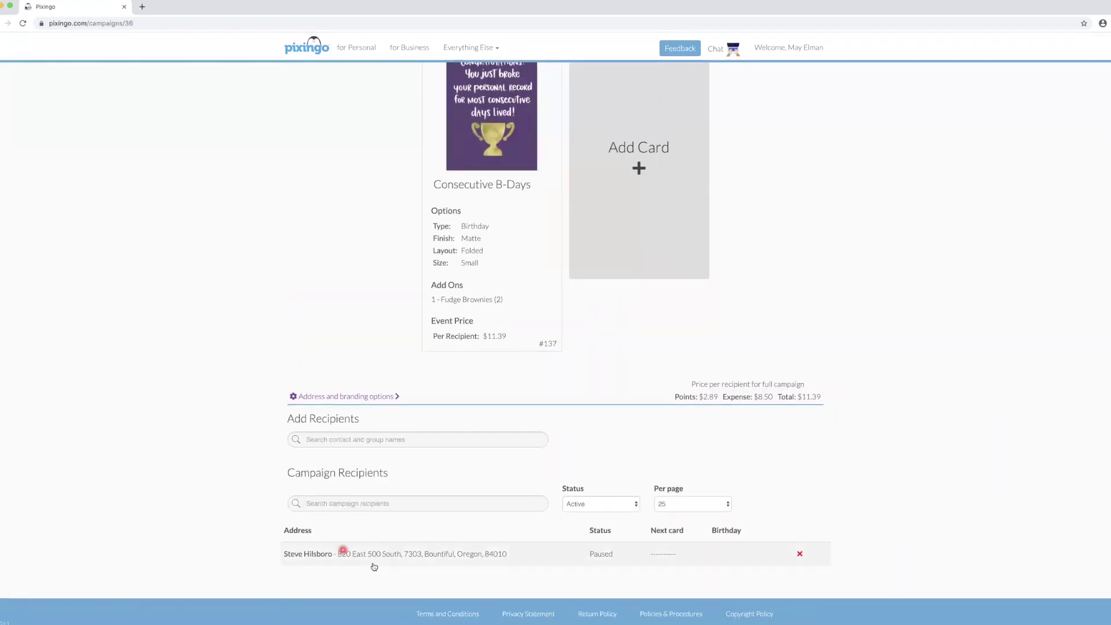
# Step: Search the contacts and groups for "bu" and add all contacts of the Business group as recipients
pyautogui.click(342, 441)
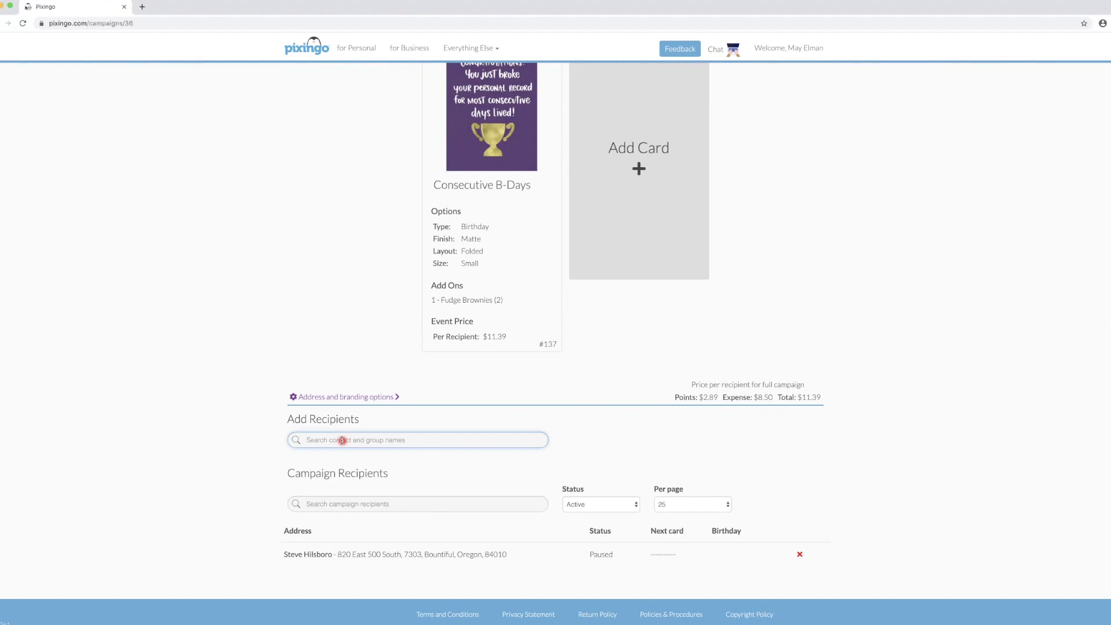
pyautogui.write('bu')
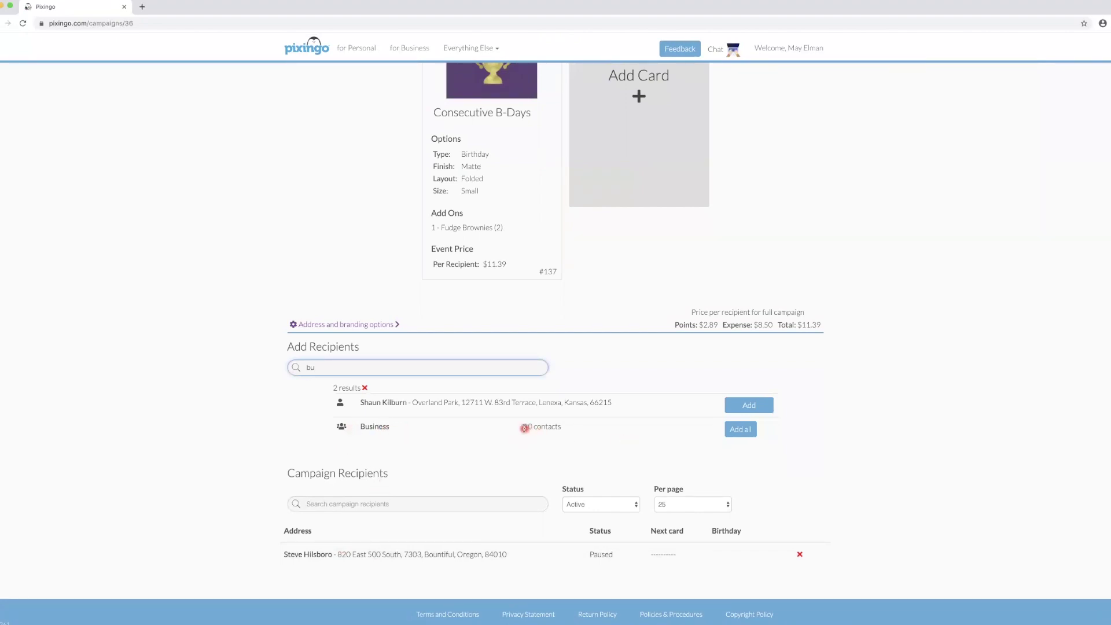
pyautogui.click(740, 435)
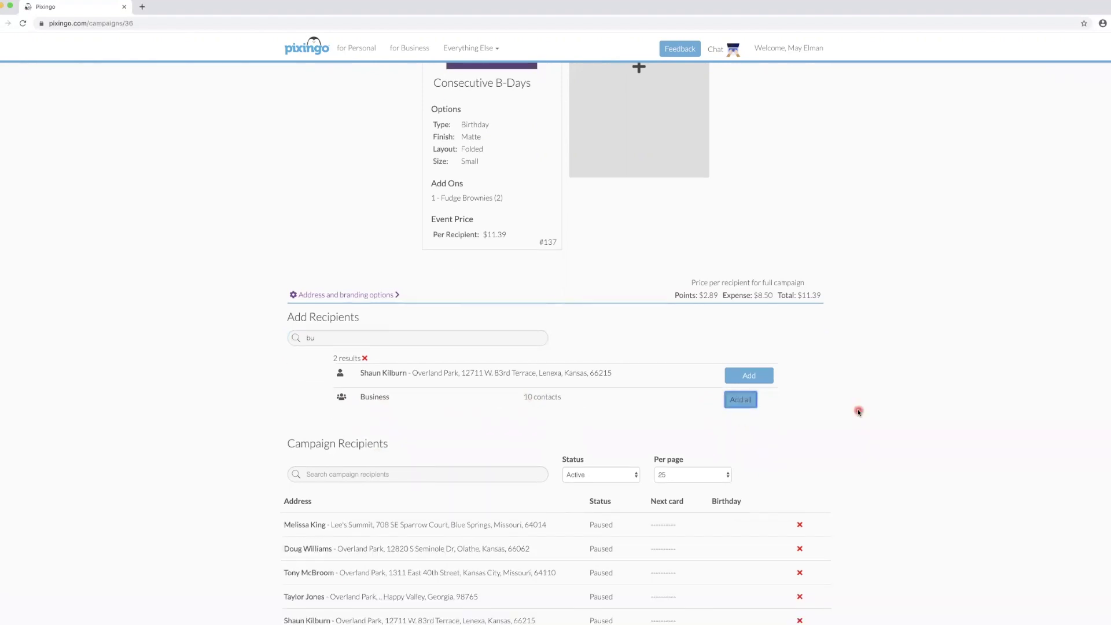
pyautogui.scroll(-4, 858, 412)
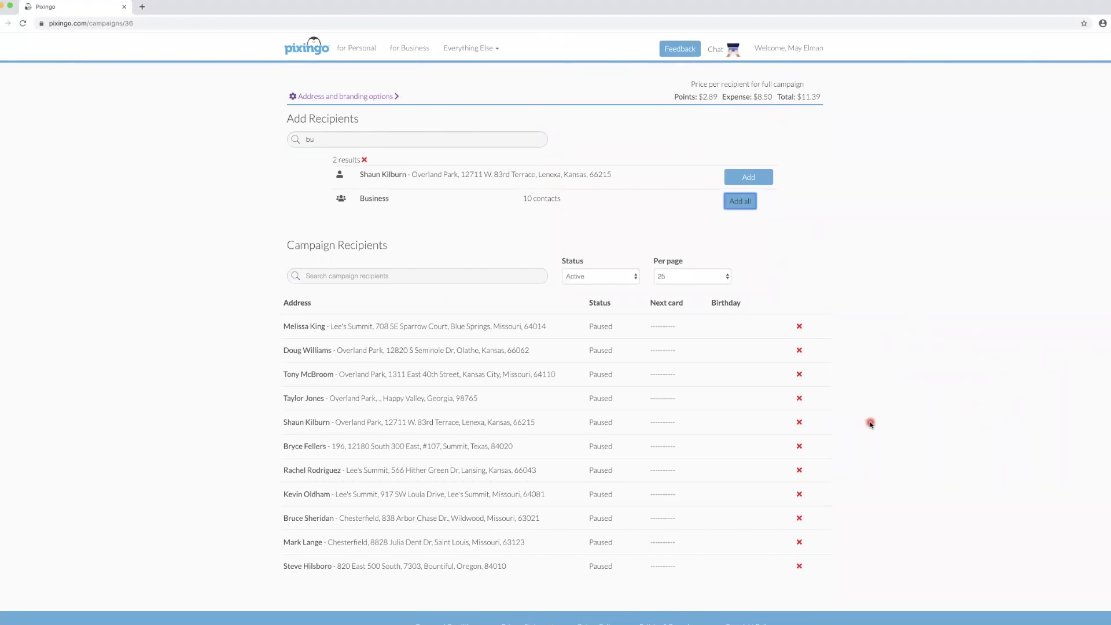
# Step: Switch the Business Birthday campaign's status from Paused to Active
pyautogui.scroll(1, 870, 422)
pyautogui.scroll(7, 870, 423)
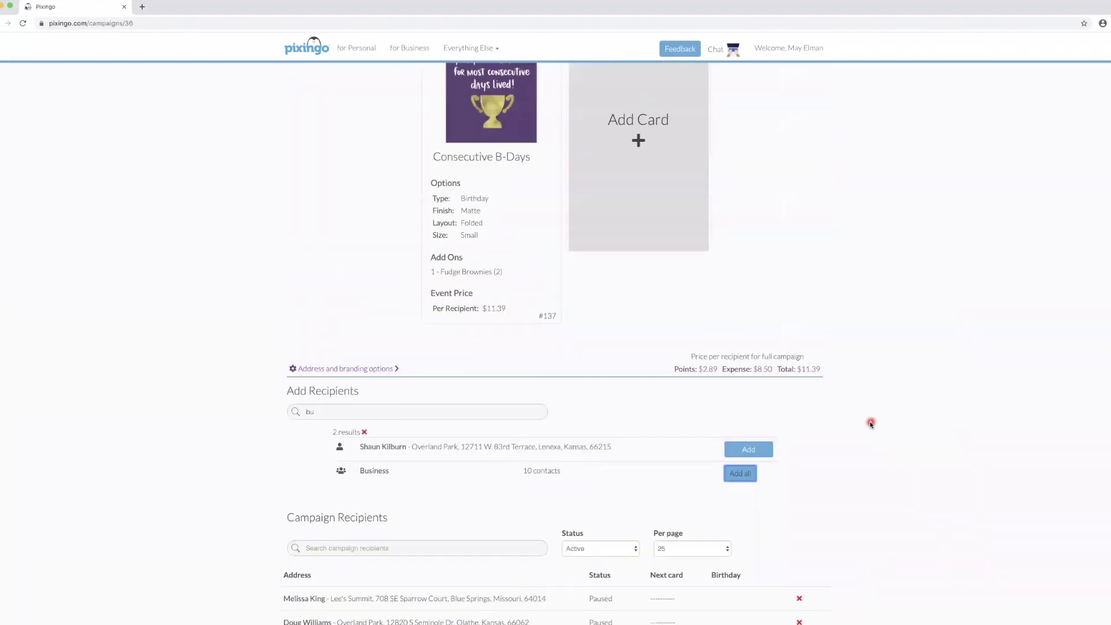
pyautogui.scroll(-2, 870, 421)
pyautogui.scroll(2, 870, 421)
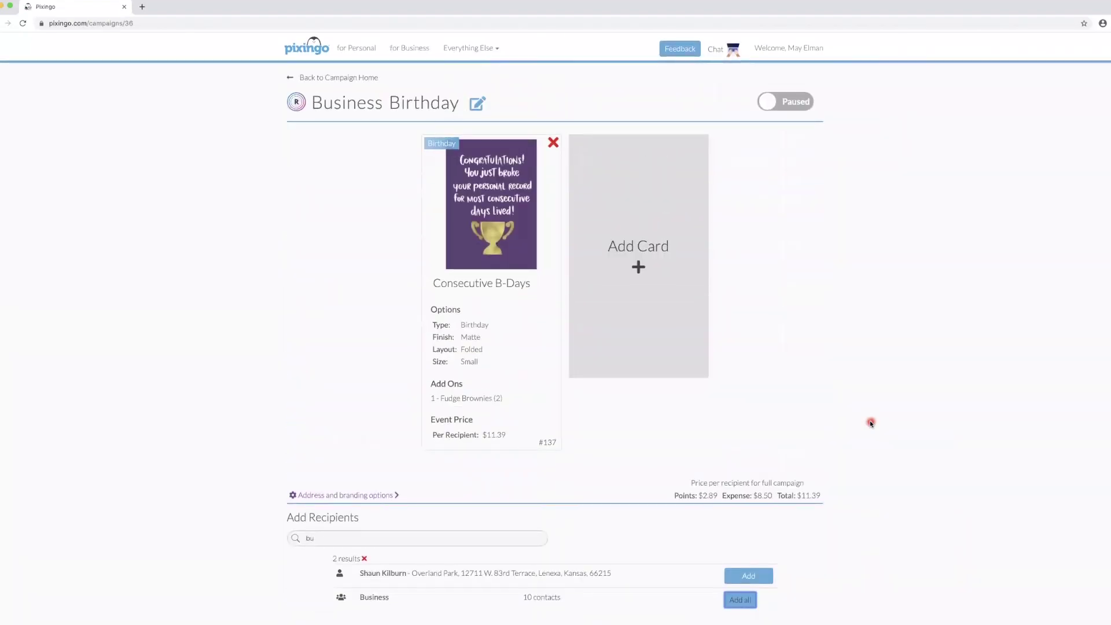
pyautogui.scroll(-5, 870, 423)
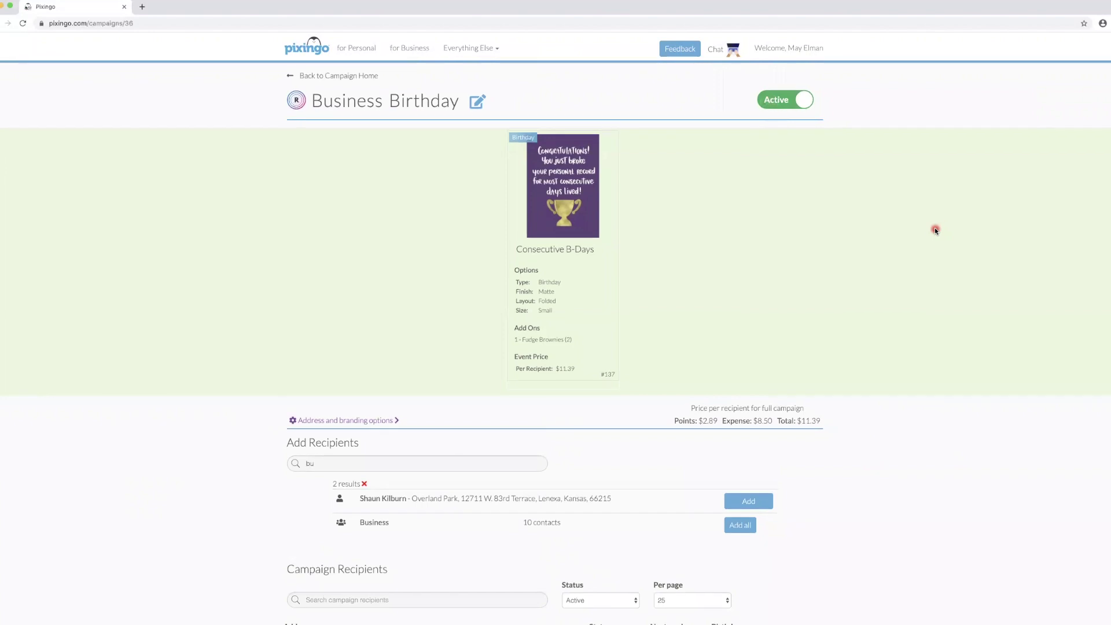
# Step: Review the recipients' next card dates and birthdays, and return to the campaign home page
pyautogui.scroll(-5, 935, 230)
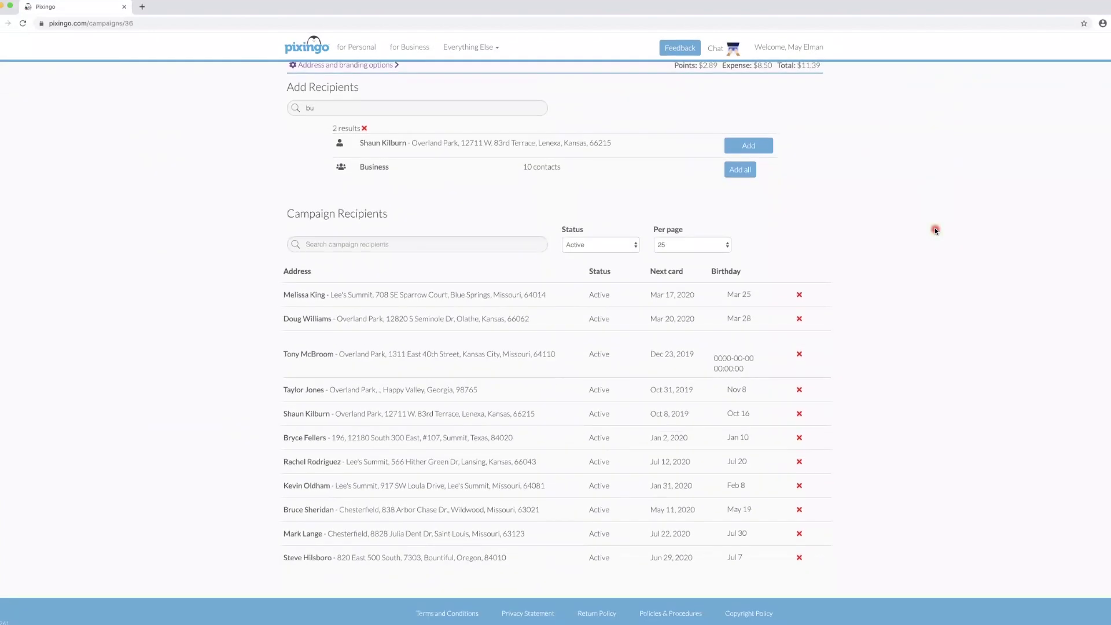
pyautogui.scroll(5, 935, 230)
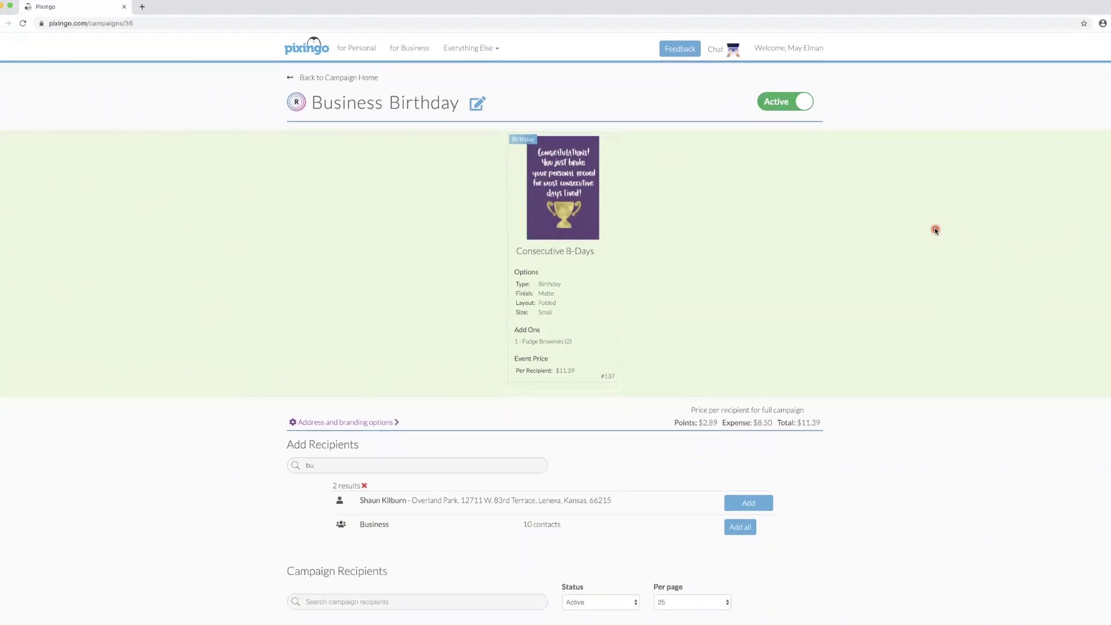
pyautogui.click(350, 80)
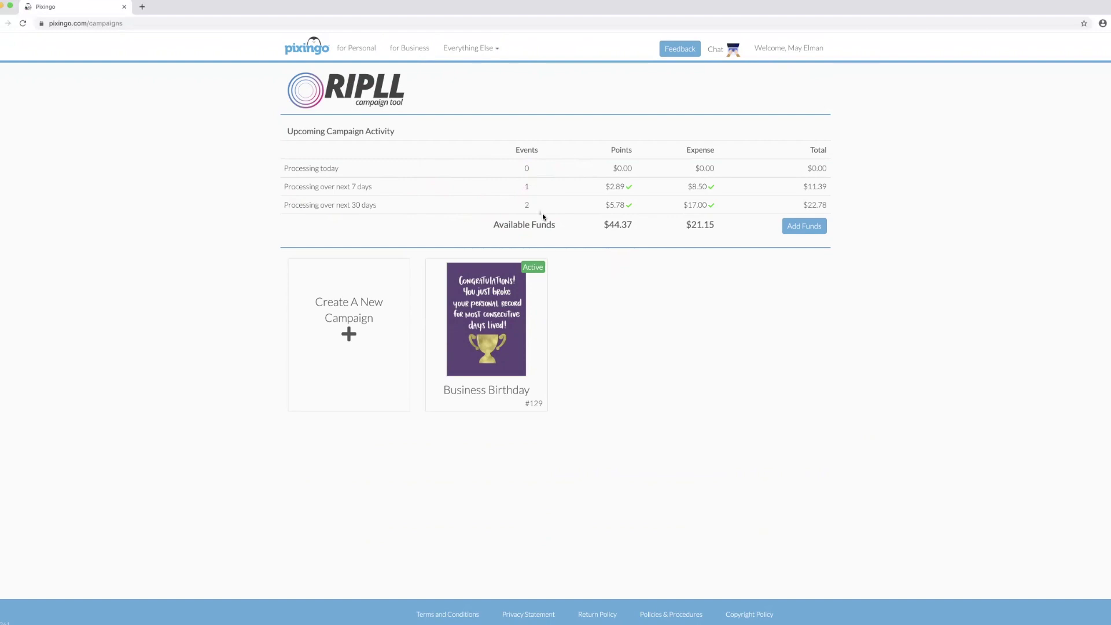
# Step: Compare the upcoming campaign activity over the next 7 and 30 days with the available points and expense funds
pyautogui.click(658, 239)
pyautogui.click(645, 252)
pyautogui.click(551, 231)
pyautogui.click(673, 239)
pyautogui.click(677, 241)
pyautogui.click(682, 181)
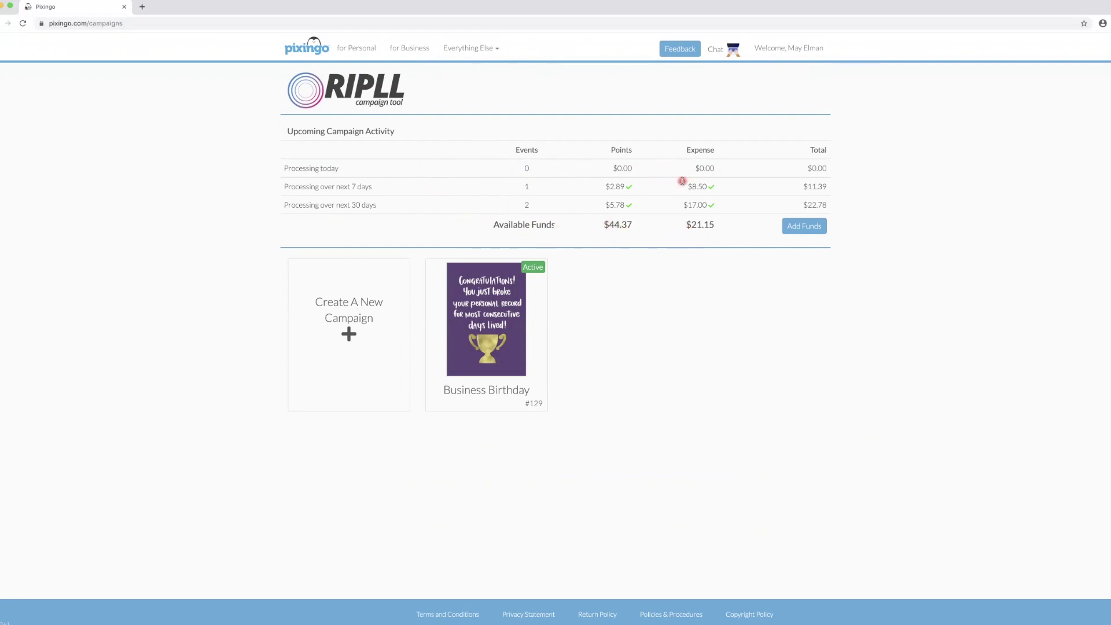
pyautogui.click(648, 177)
# Step: Open the Business Birthday campaign, search the contacts for "h" and add the second contact in the results as a recipient
pyautogui.moveTo(495, 310)
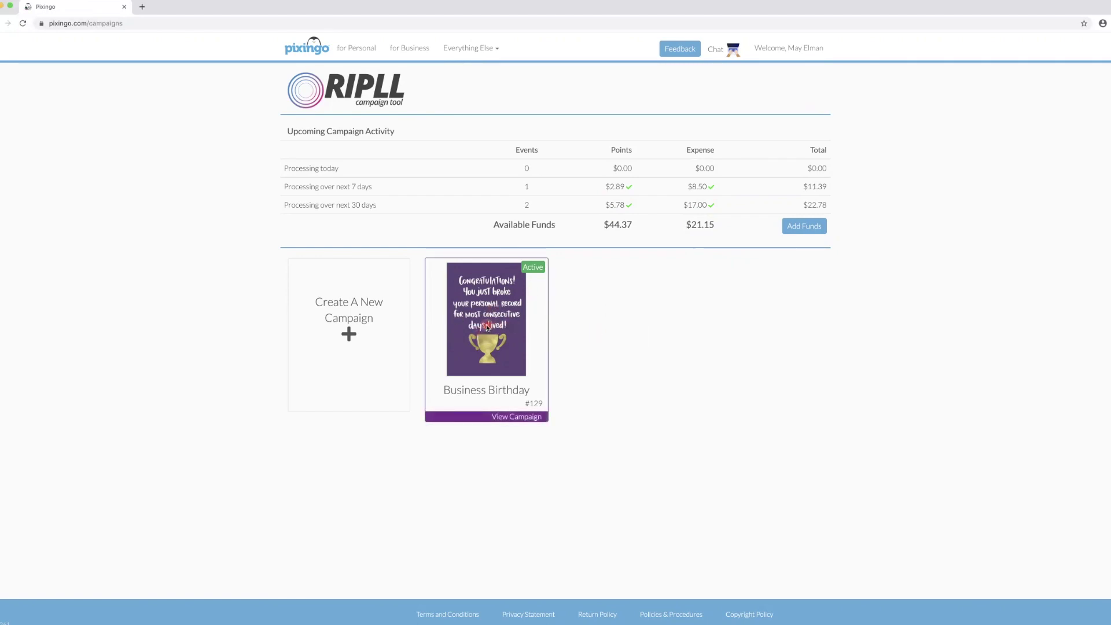
pyautogui.click(487, 328)
pyautogui.scroll(-5, 685, 338)
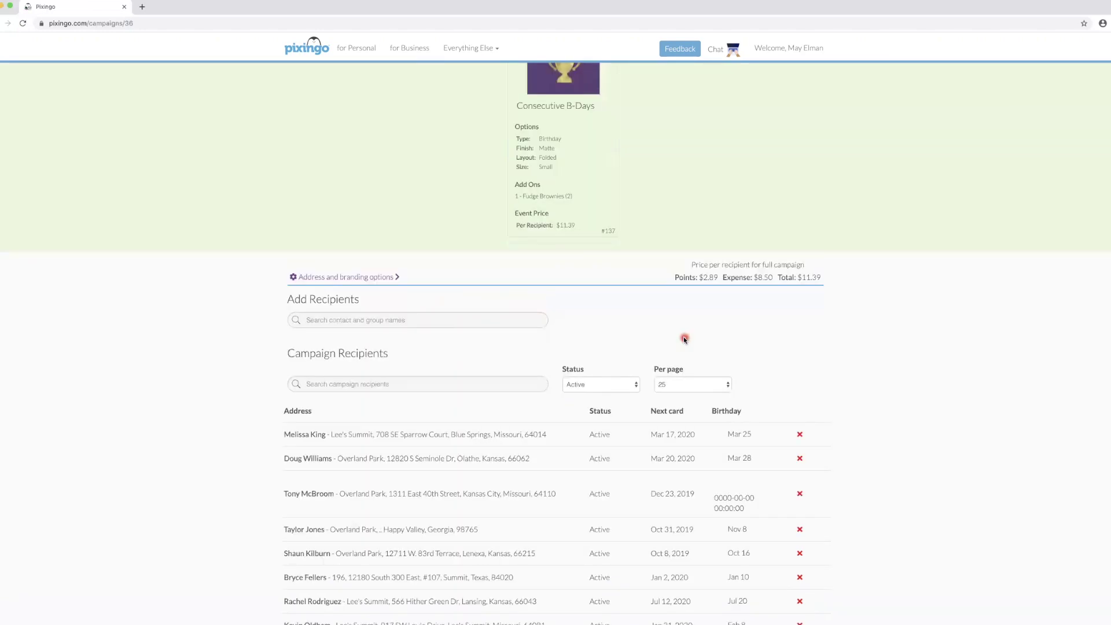
pyautogui.scroll(-3, 685, 338)
pyautogui.click(328, 181)
pyautogui.write('h')
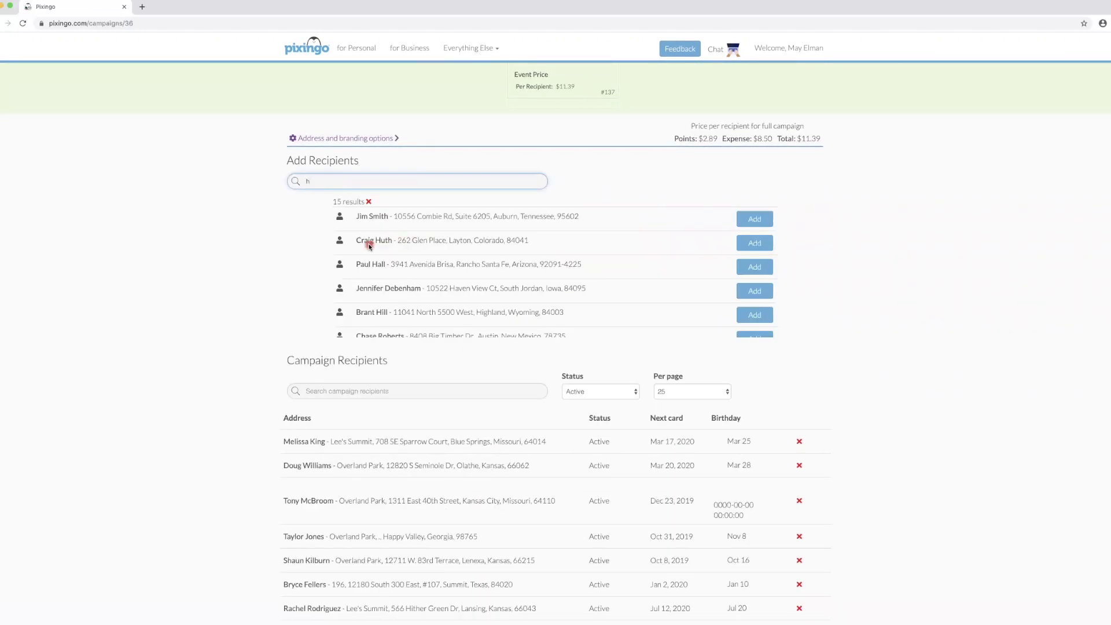
pyautogui.click(755, 243)
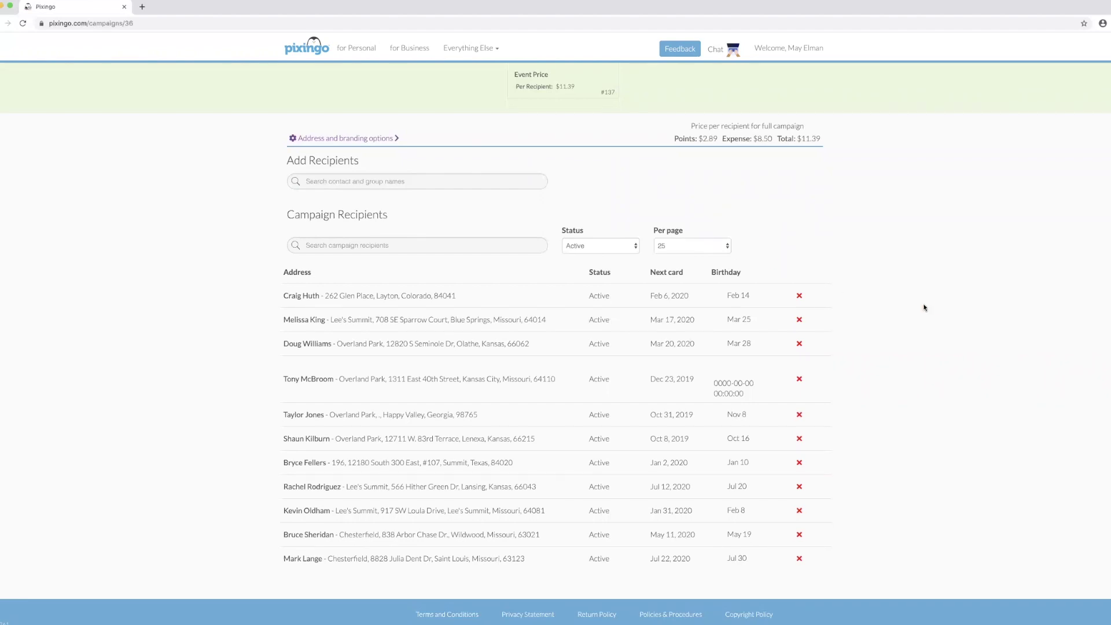
# Step: Review the Business Birthday campaign's card details and recipient list, and return to the campaign home page
pyautogui.scroll(5, 940, 306)
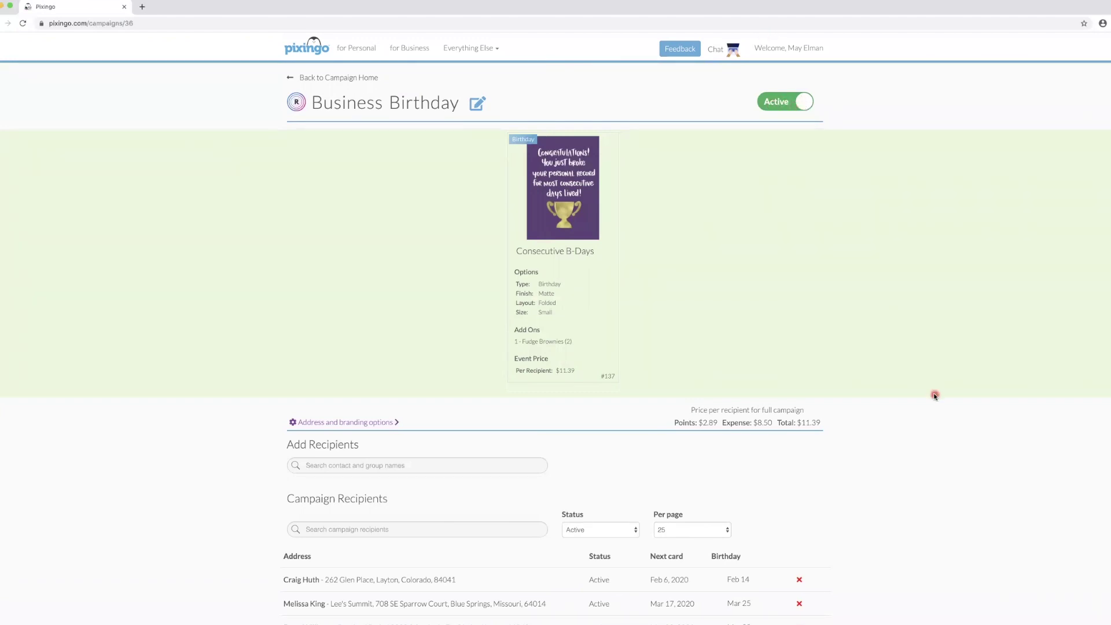
pyautogui.scroll(-5, 902, 399)
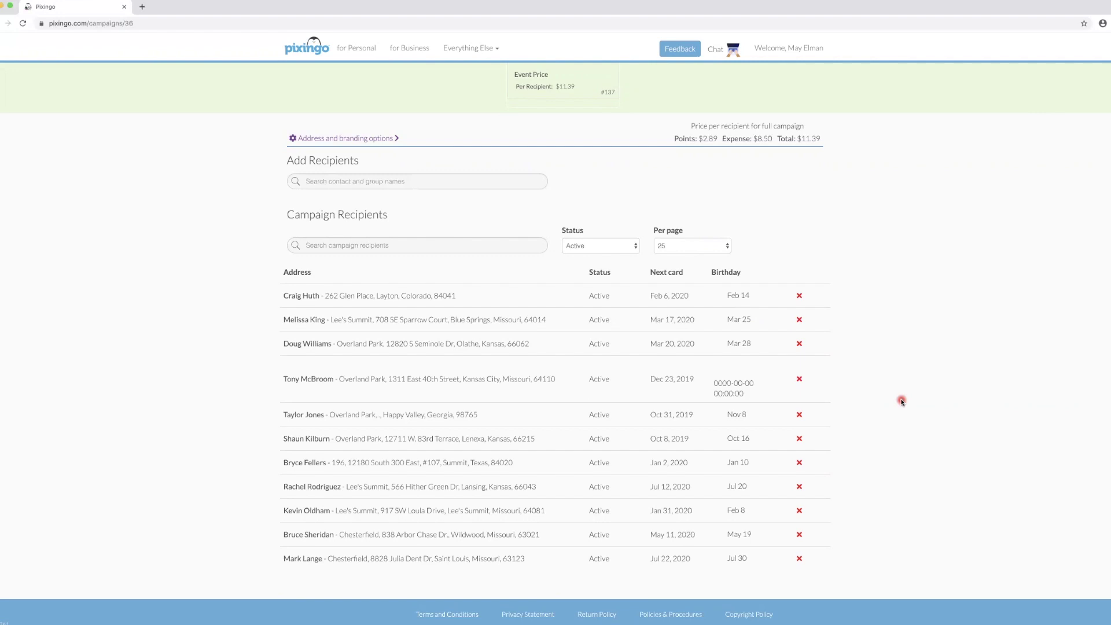
pyautogui.scroll(5, 901, 400)
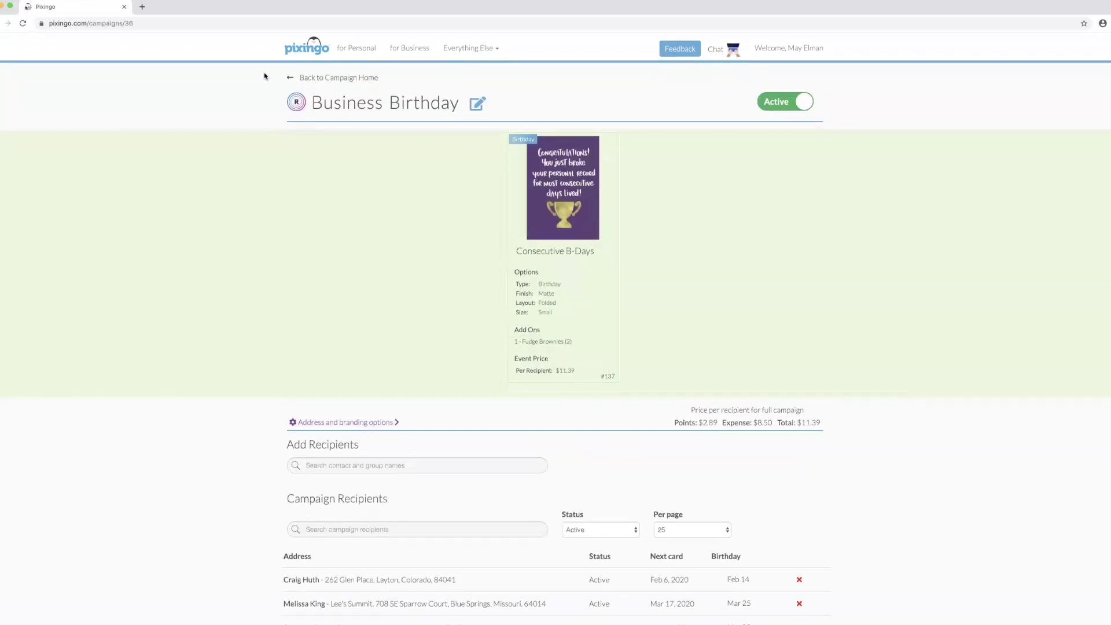
pyautogui.click(338, 78)
pyautogui.click(789, 364)
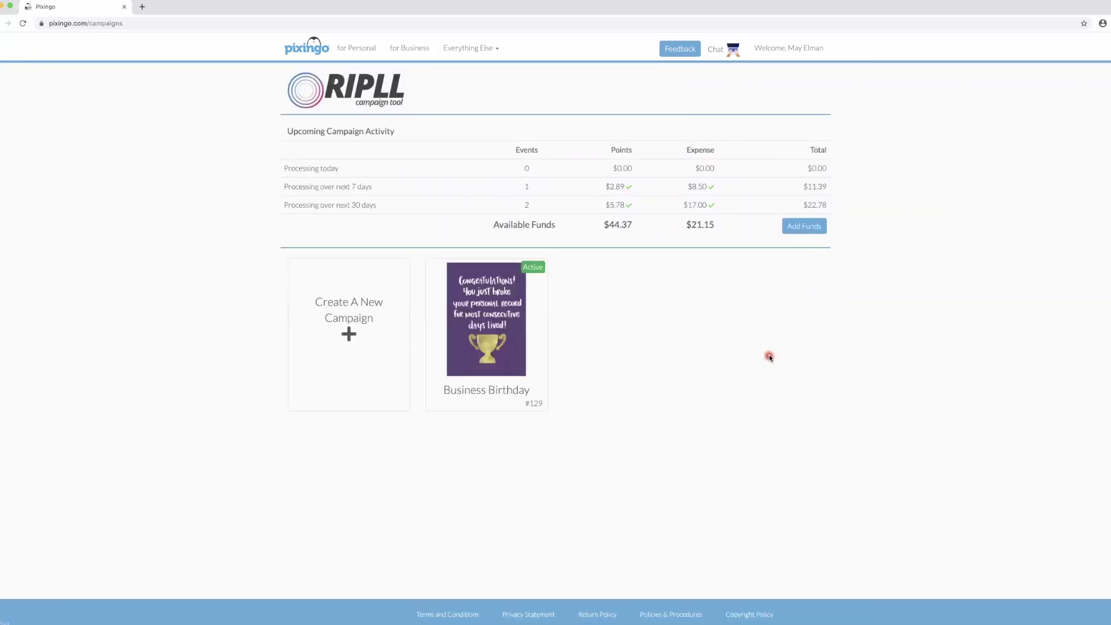
# Step: Create a new campaign and open the saved projects to choose cards for it
pyautogui.moveTo(358, 345)
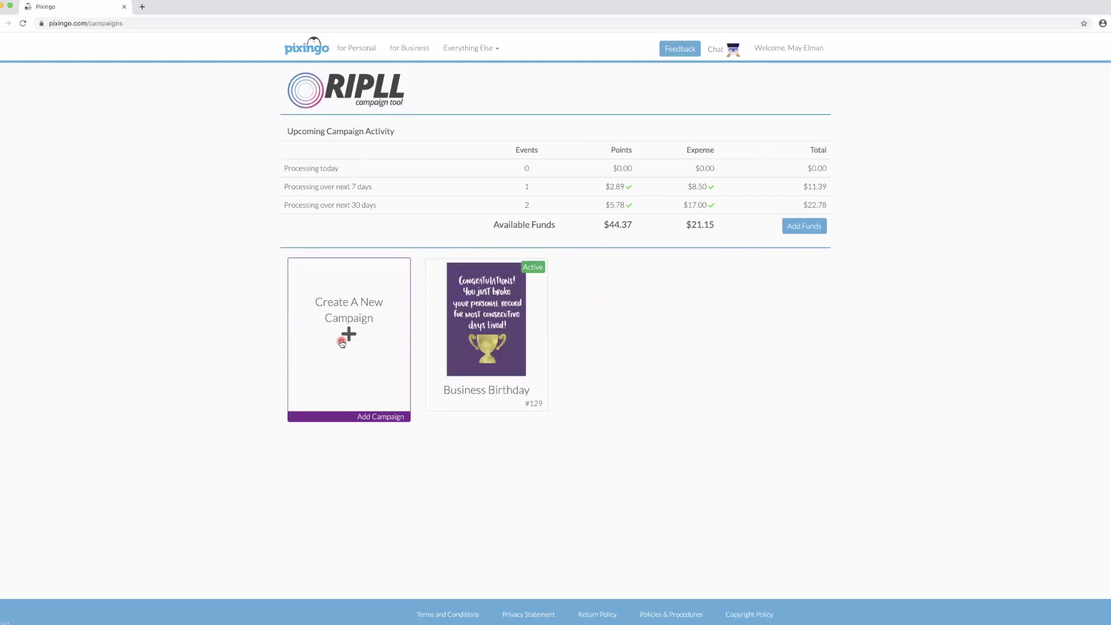
pyautogui.click(342, 344)
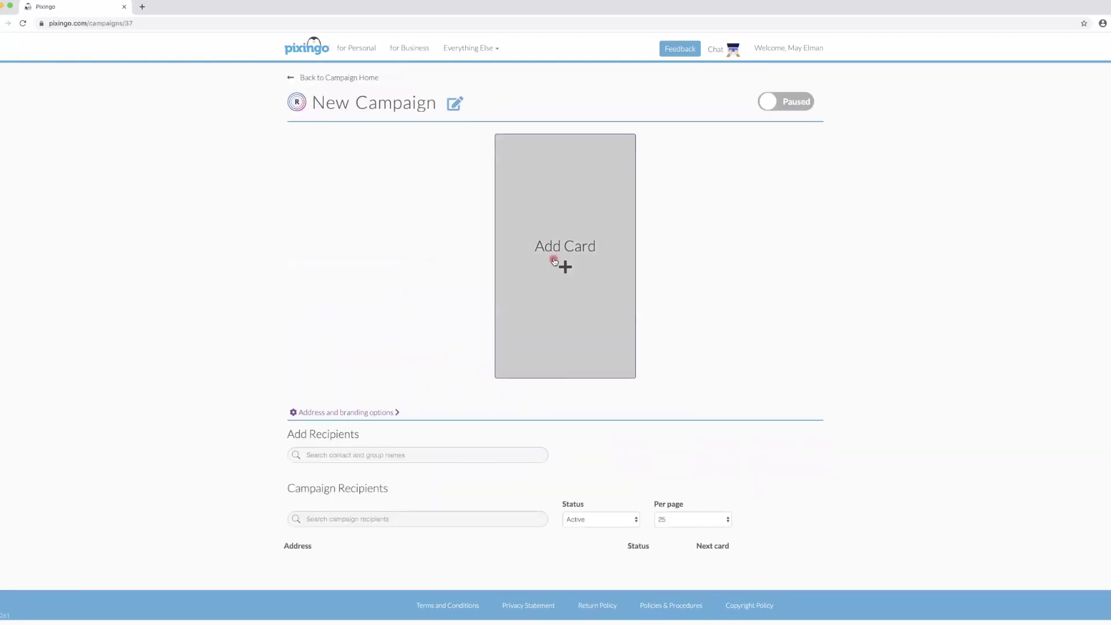
pyautogui.click(553, 259)
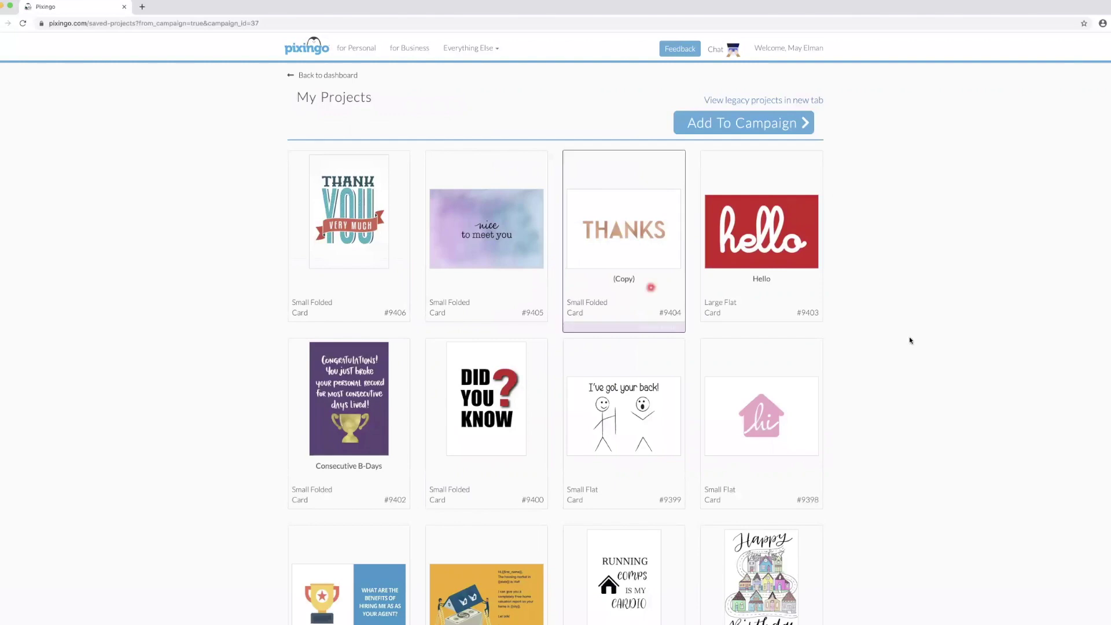
# Step: Select the "nice to meet you", "Did You Know?" and "I got you a card again" projects and add them to the campaign
pyautogui.click(485, 237)
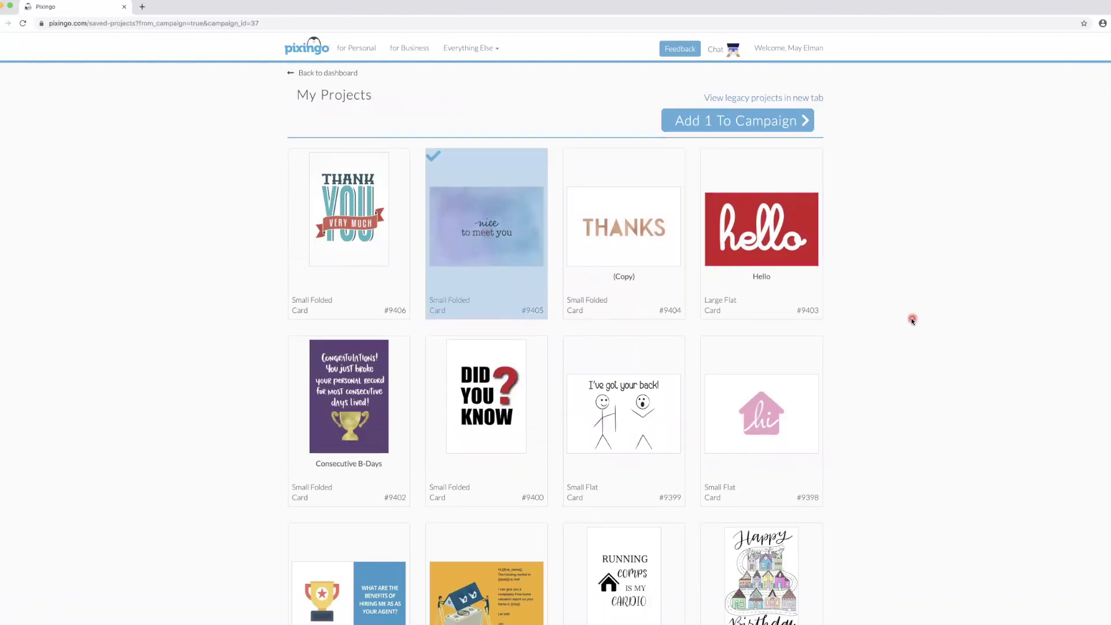
pyautogui.scroll(-2, 913, 320)
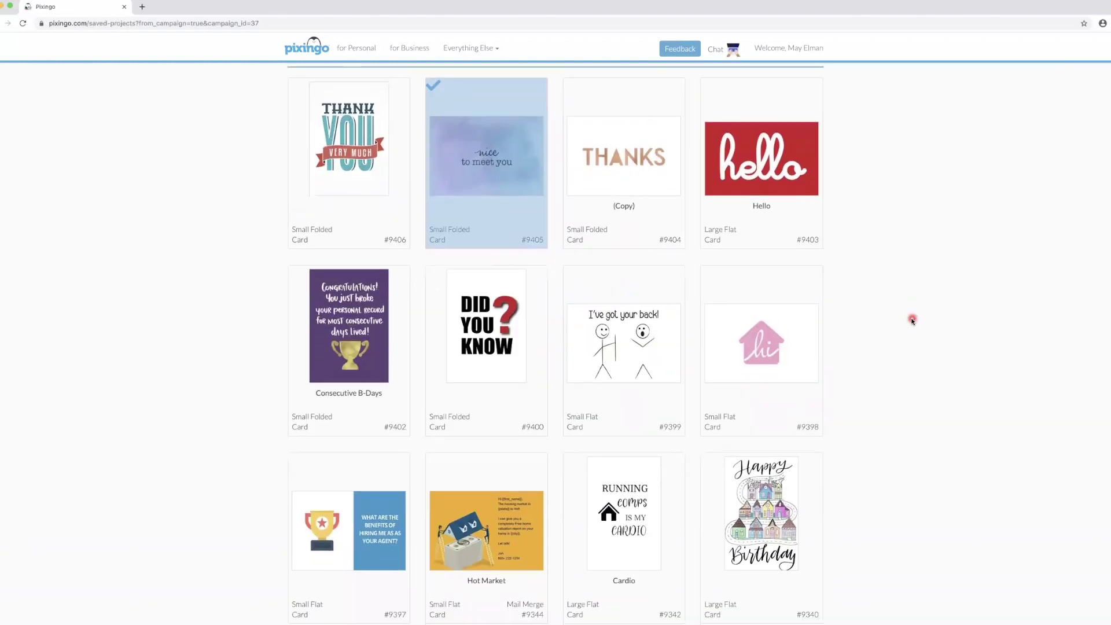
pyautogui.click(488, 329)
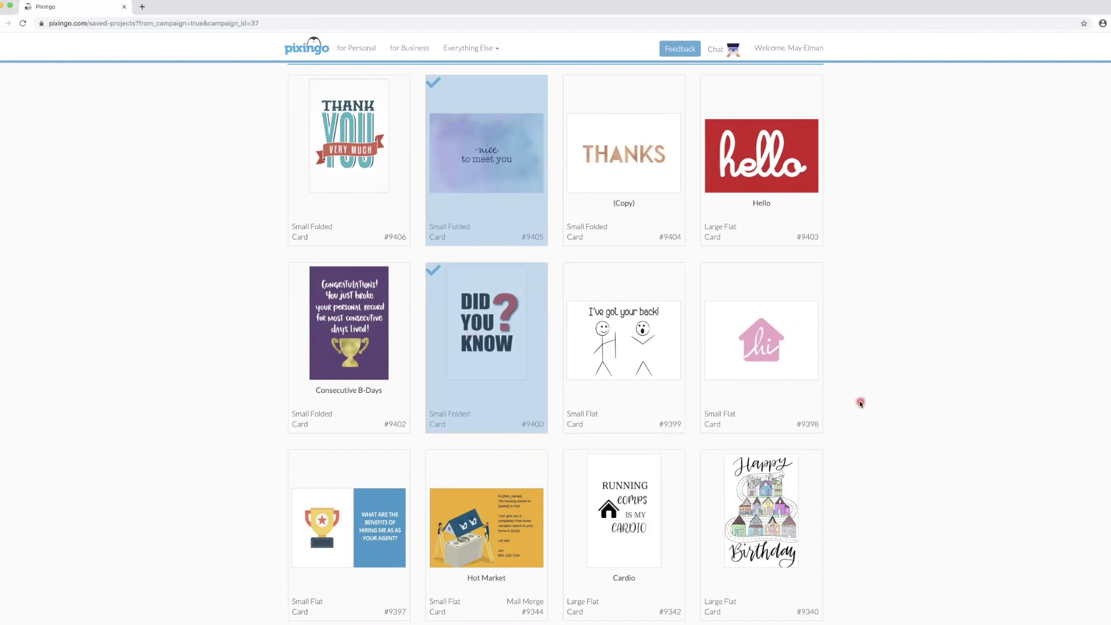
pyautogui.scroll(-2, 861, 403)
pyautogui.scroll(-1, 861, 404)
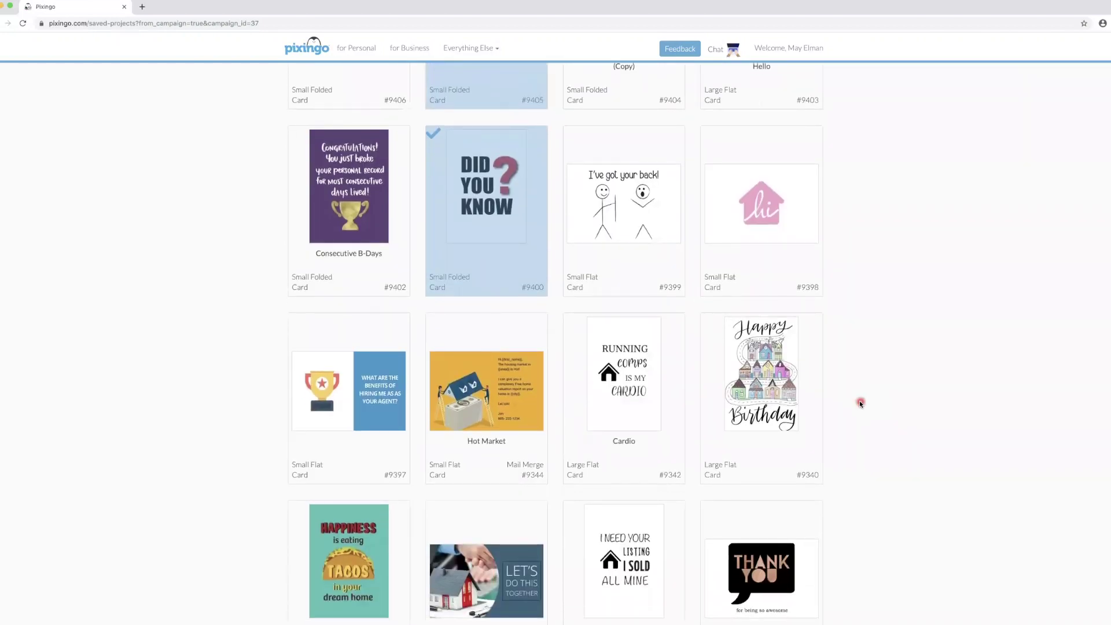
pyautogui.scroll(1, 861, 403)
pyautogui.scroll(-7, 926, 392)
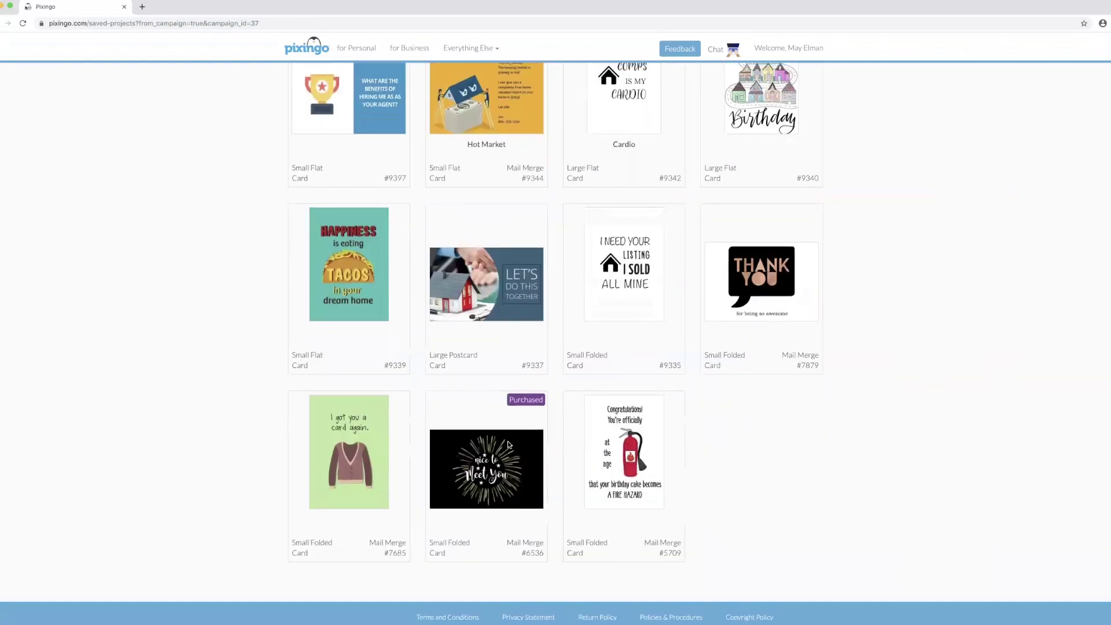
pyautogui.click(350, 444)
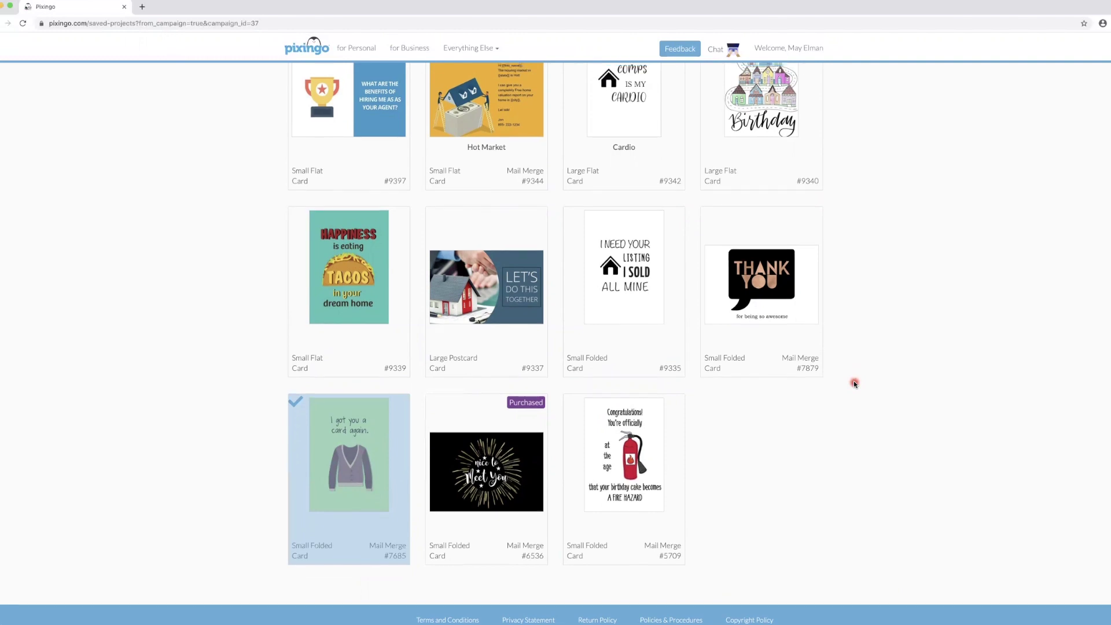
pyautogui.scroll(10, 853, 381)
pyautogui.click(749, 123)
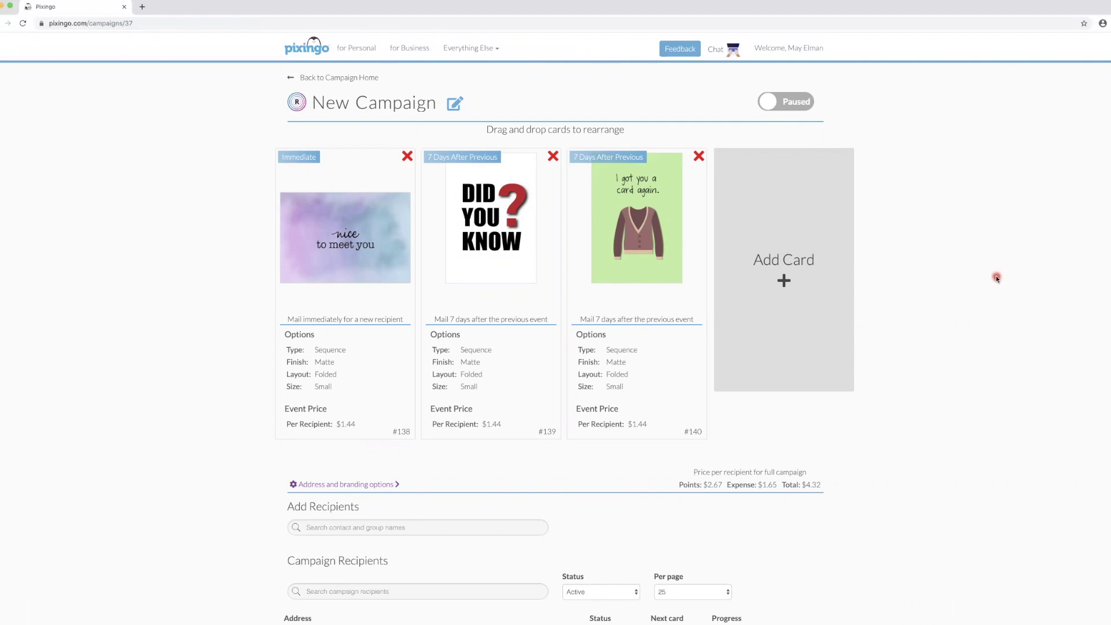
# Step: Set the "Did You Know?" card to send 9 days after the previous event
pyautogui.moveTo(333, 218)
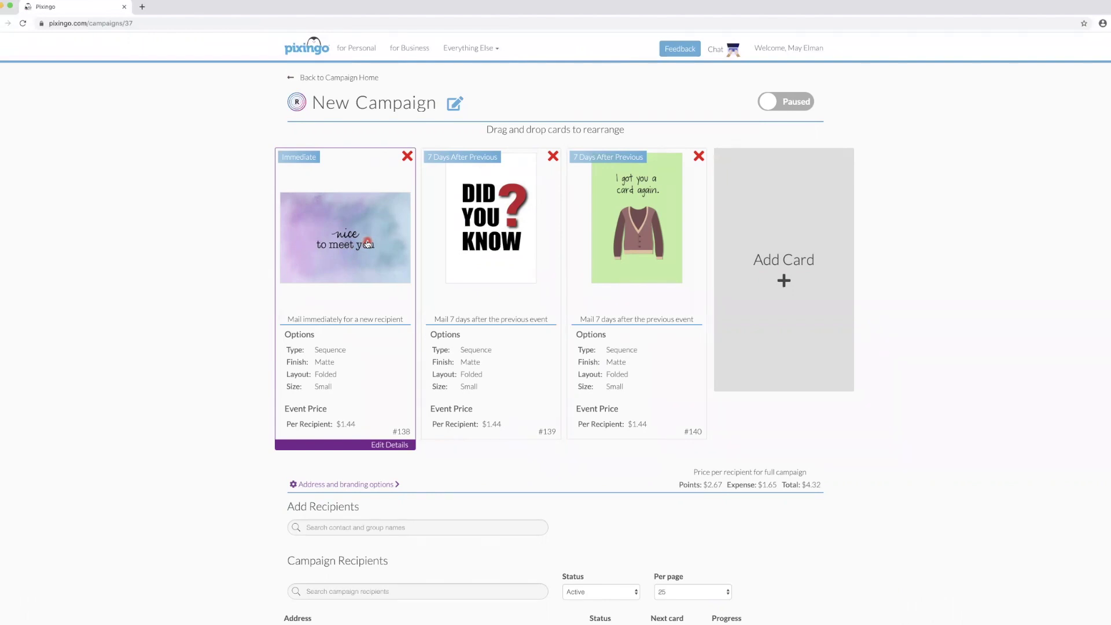
pyautogui.moveTo(508, 247)
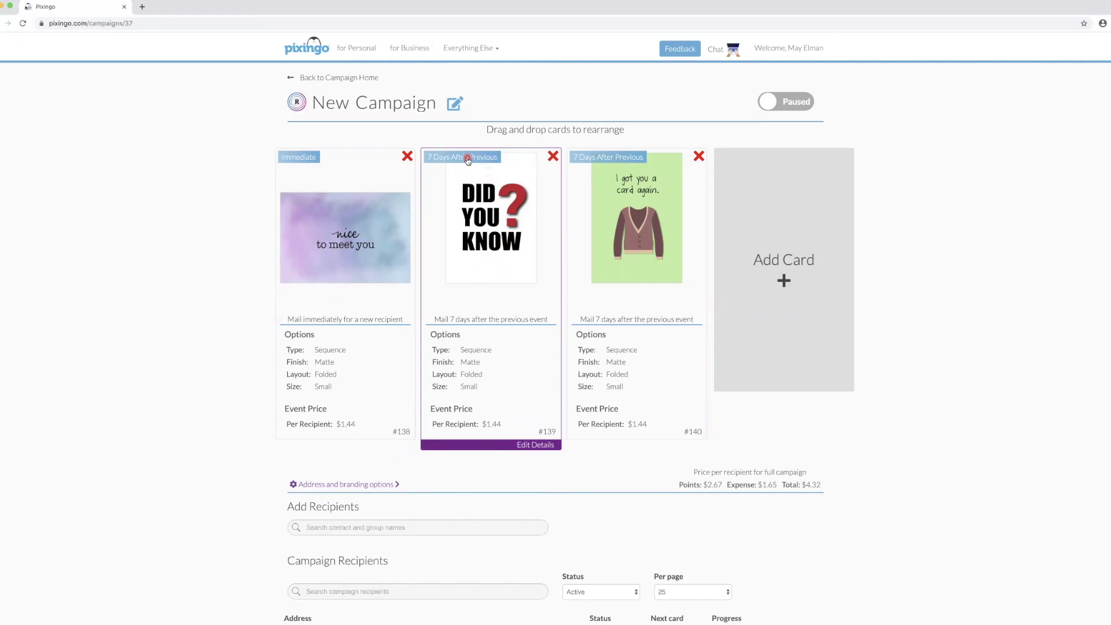
pyautogui.click(486, 279)
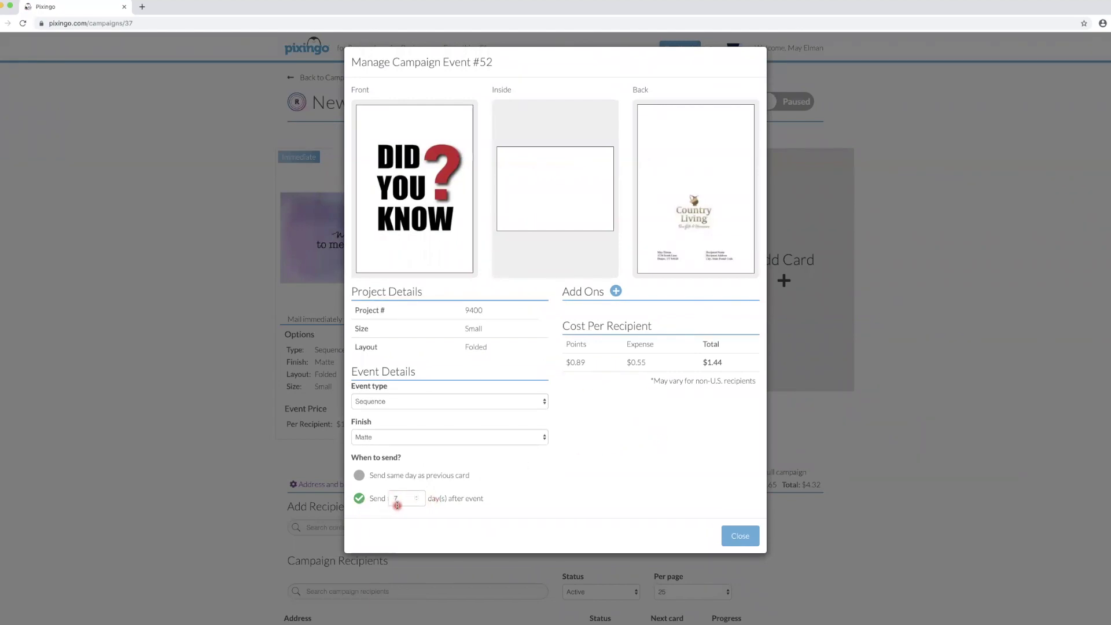
pyautogui.click(417, 501)
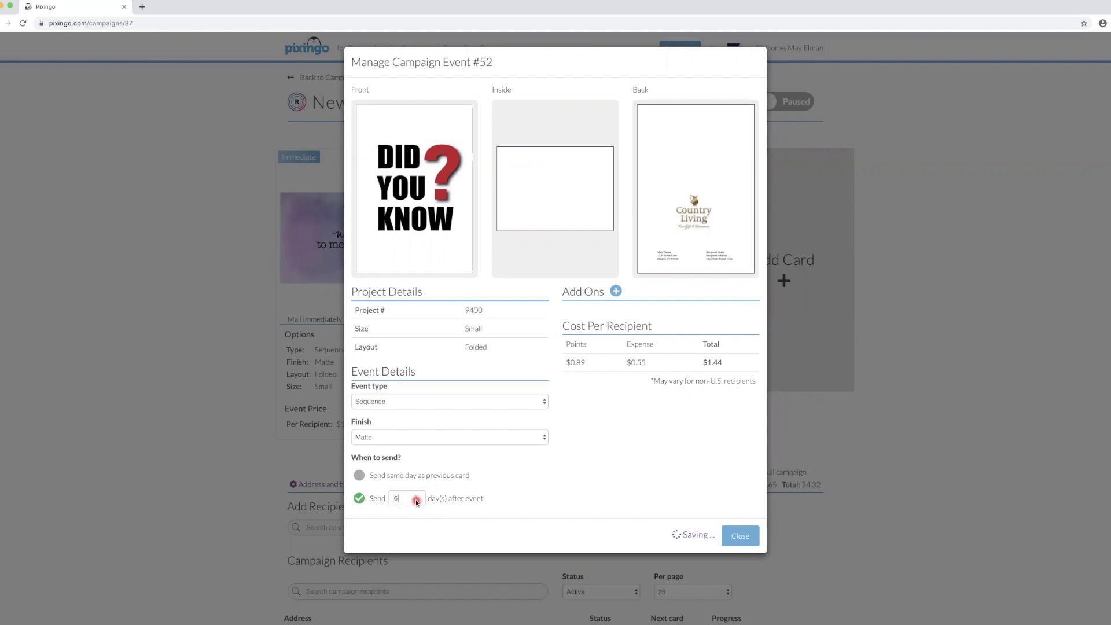
pyautogui.click(417, 501)
pyautogui.press('BackSpace')
pyautogui.write('9')
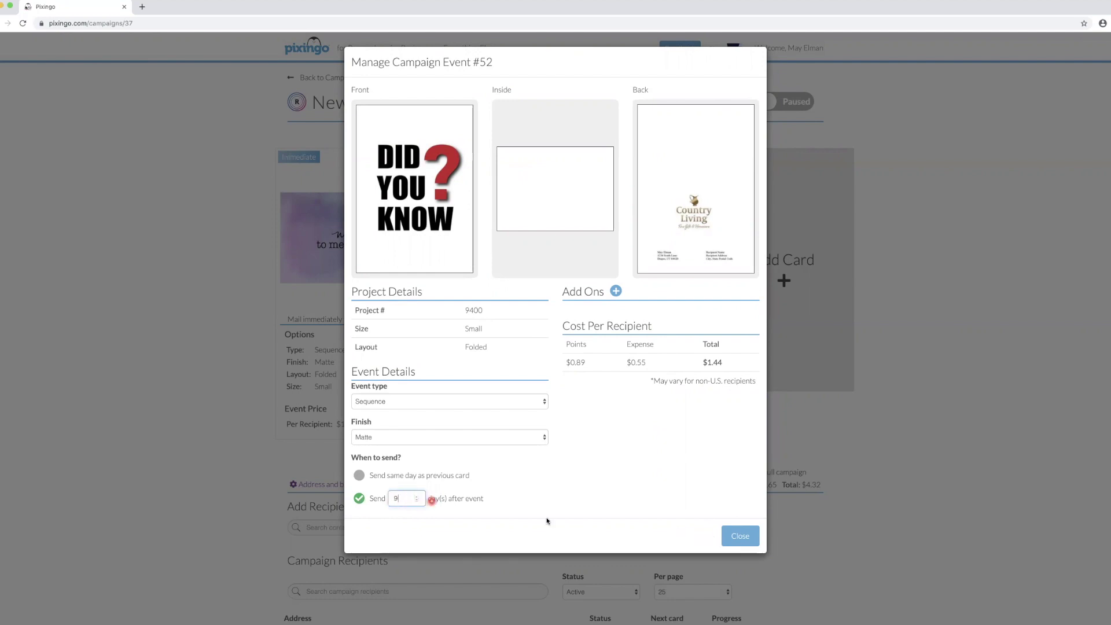
pyautogui.click(740, 539)
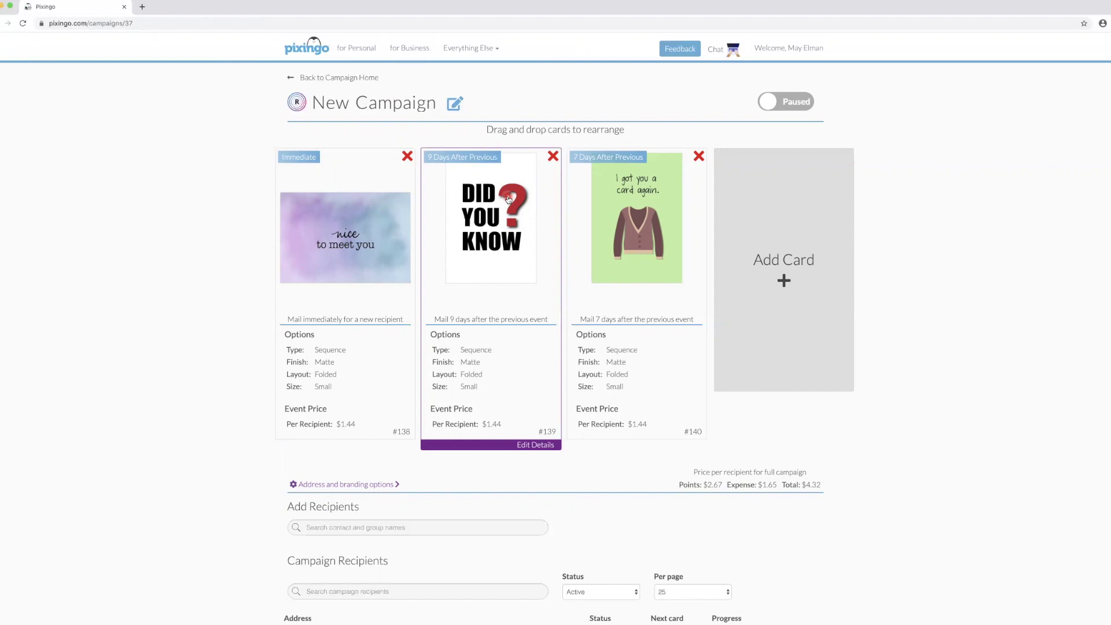
# Step: Move the "I got you a card again" card ahead of the "Did You Know?" card and close its event details
pyautogui.click(611, 203)
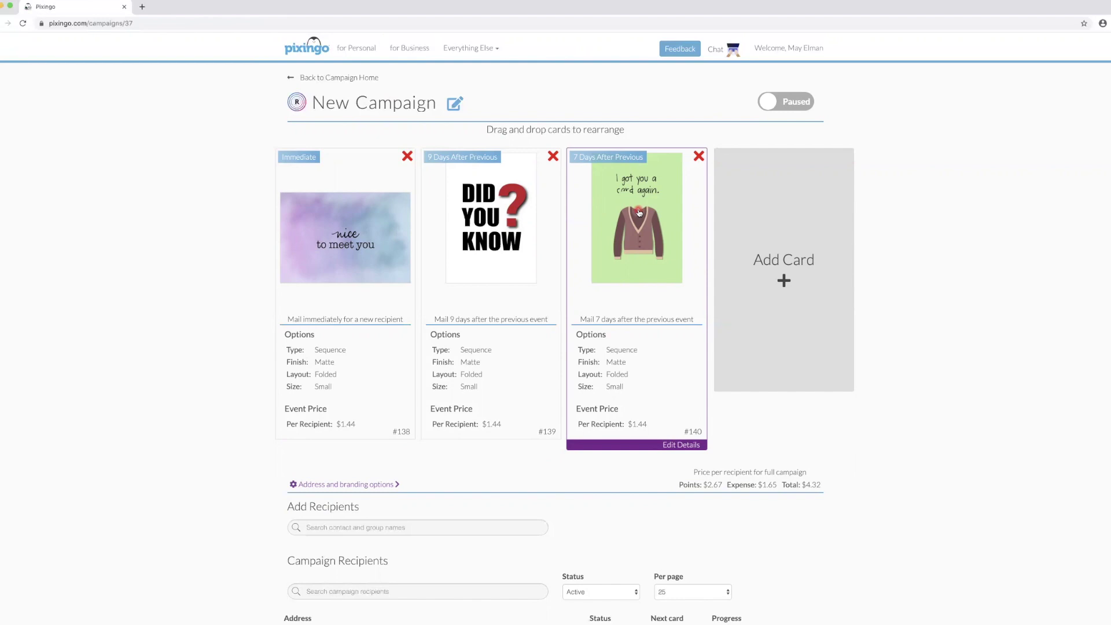
pyautogui.moveTo(639, 213); pyautogui.dragTo(495, 214)
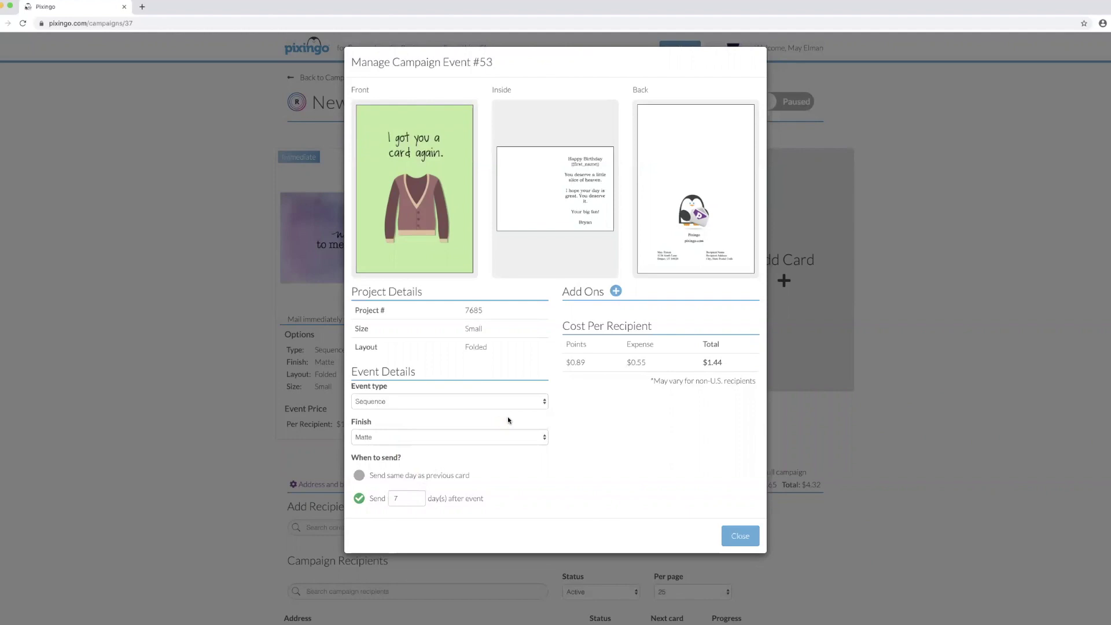
pyautogui.click(742, 537)
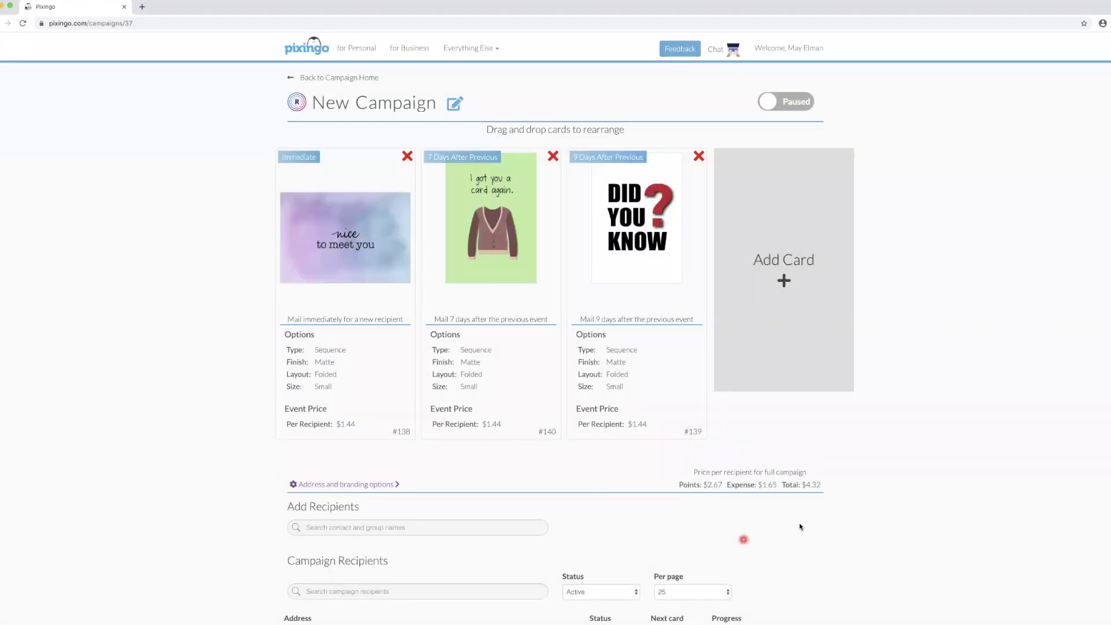
# Step: Search the contacts and groups for "ju" under the new campaign's recipients and dismiss the results
pyautogui.scroll(-1, 888, 339)
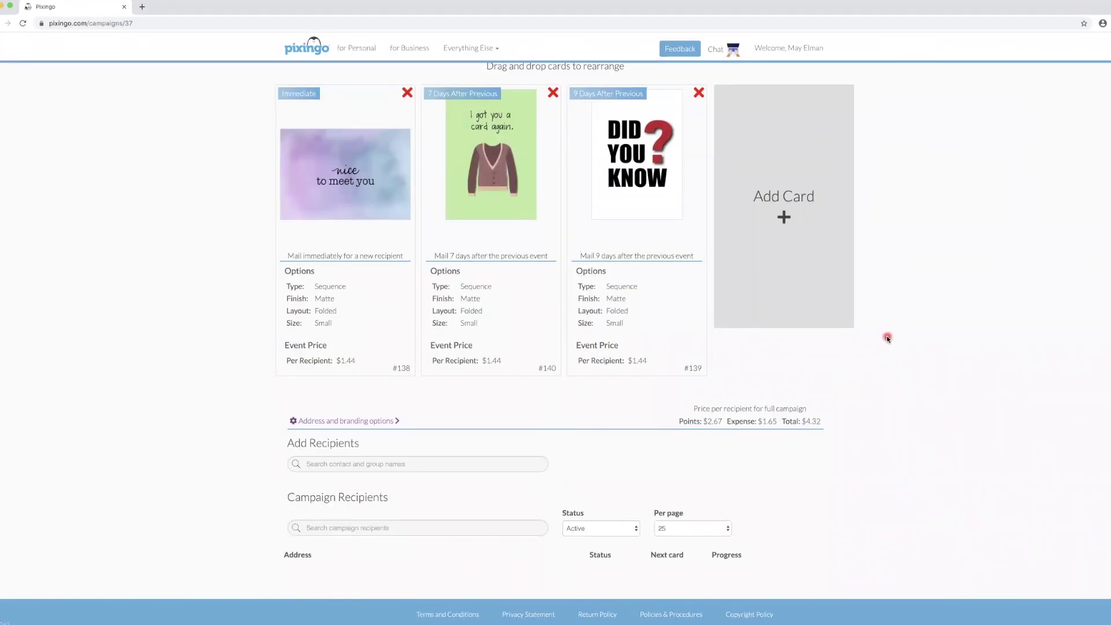
pyautogui.click(344, 472)
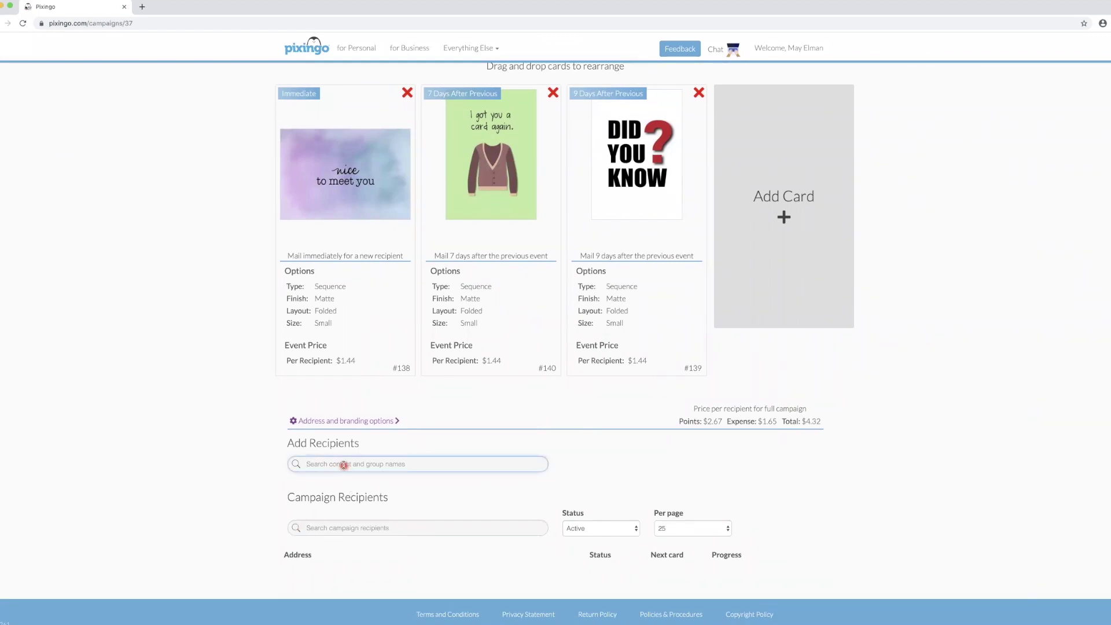
pyautogui.write('ju')
pyautogui.press('BackSpace')
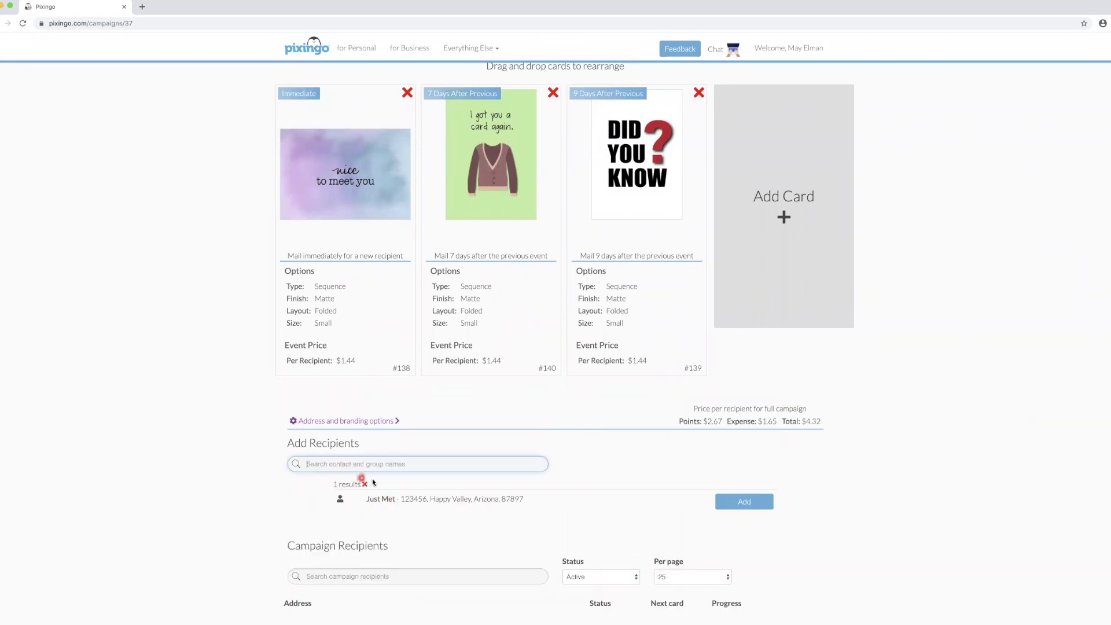
pyautogui.moveTo(322, 190); pyautogui.dragTo(457, 201)
pyautogui.click(623, 227)
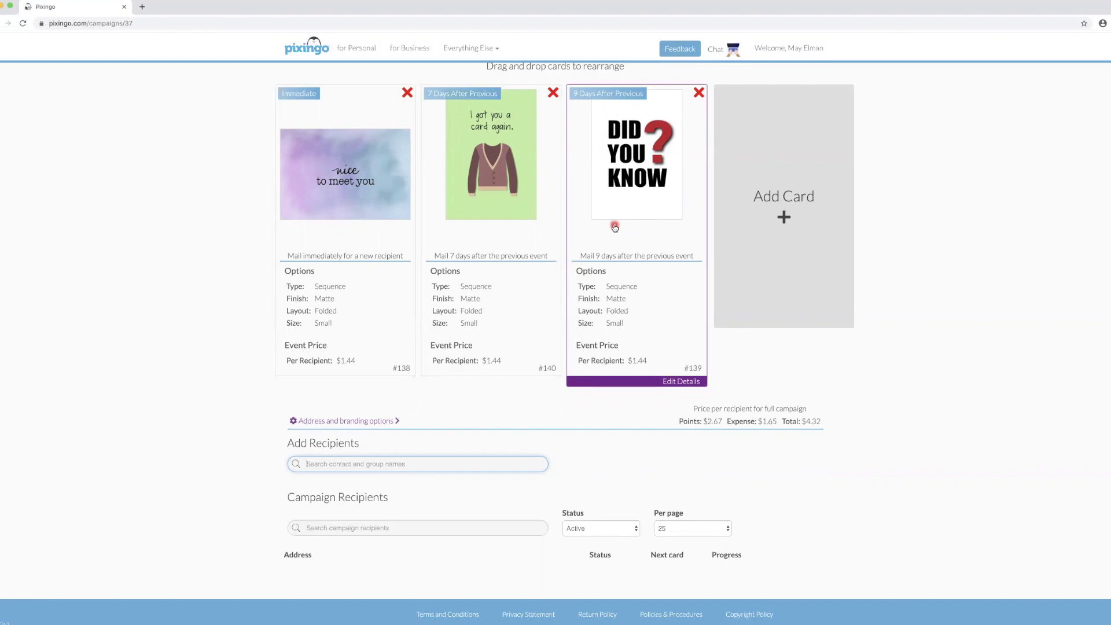
# Step: Open the address book and start a blank entry for a new person
pyautogui.click(789, 49)
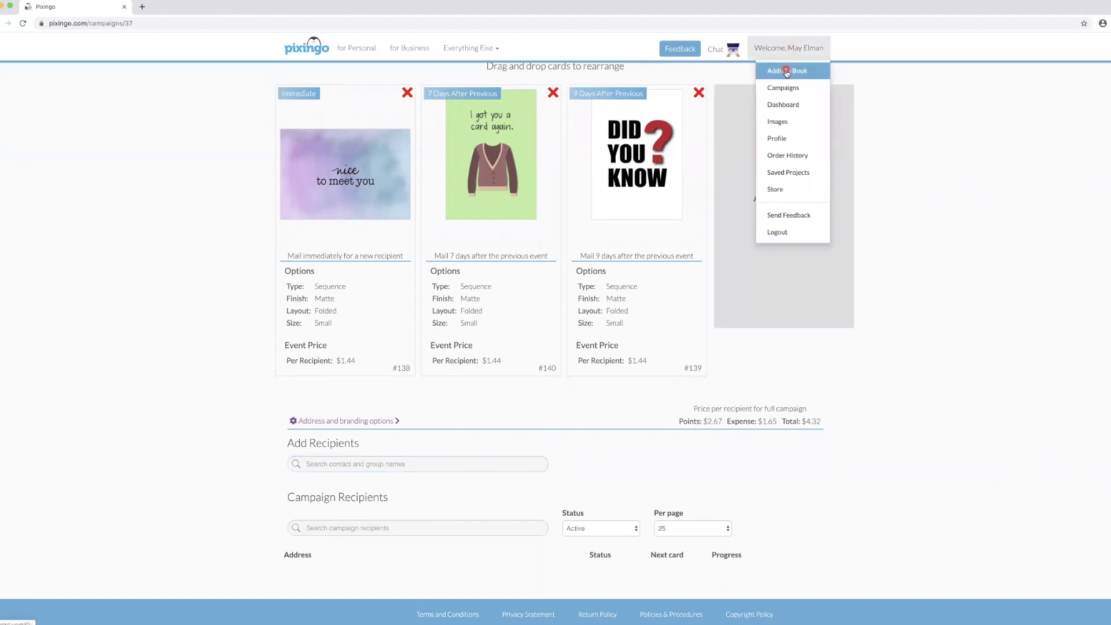
pyautogui.click(786, 71)
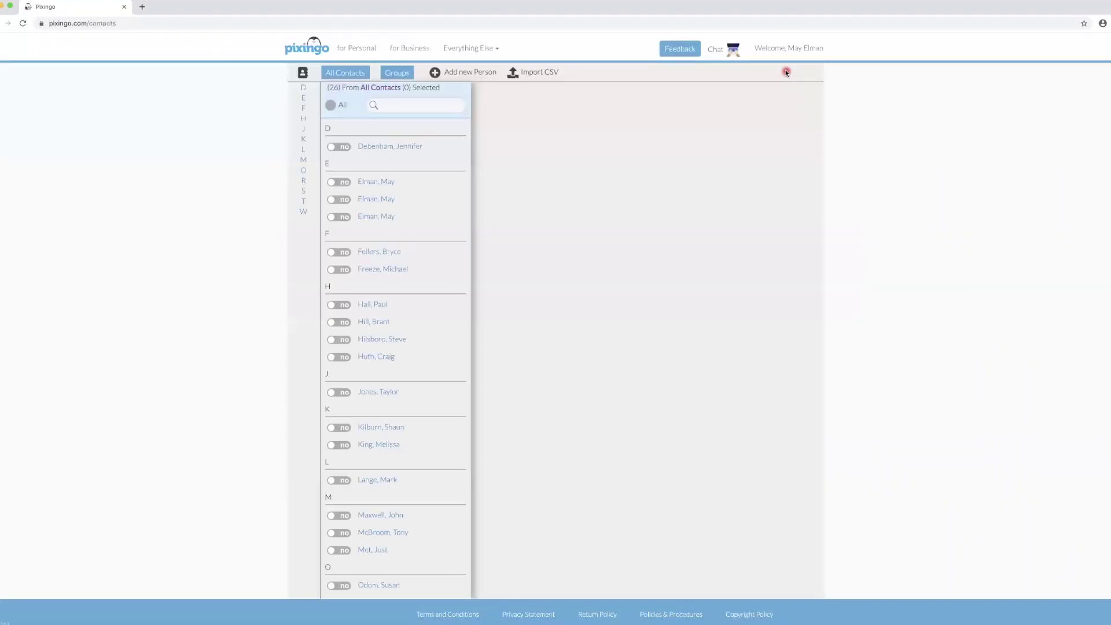
pyautogui.click(456, 74)
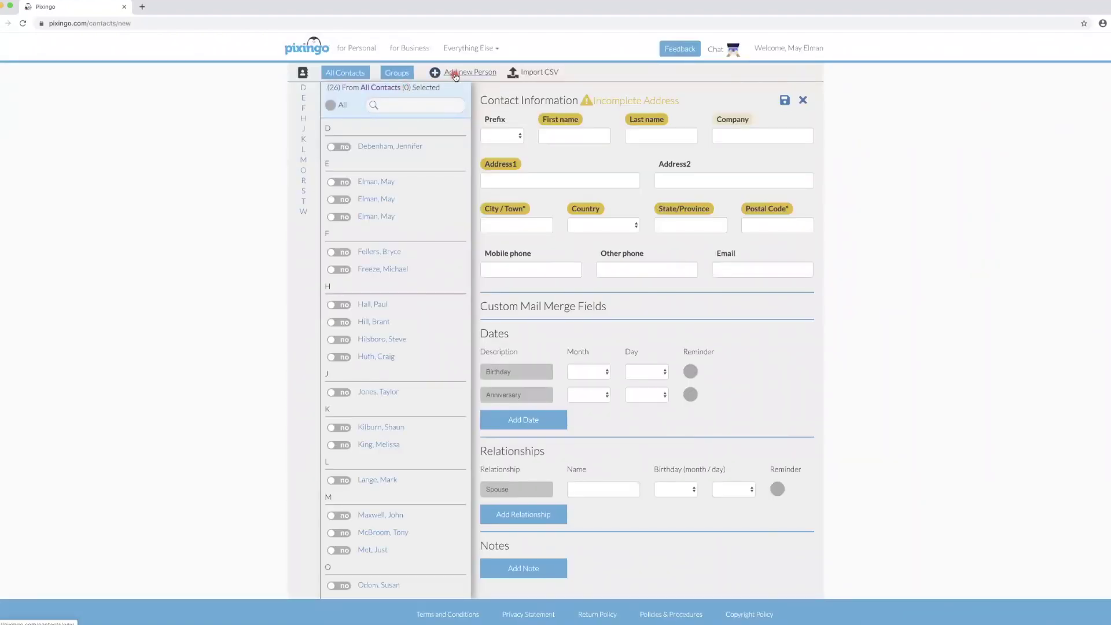
# Step: View the details of the last contact listed under M in the address book and return to the RIPLL campaign home
pyautogui.click(564, 138)
pyautogui.click(372, 550)
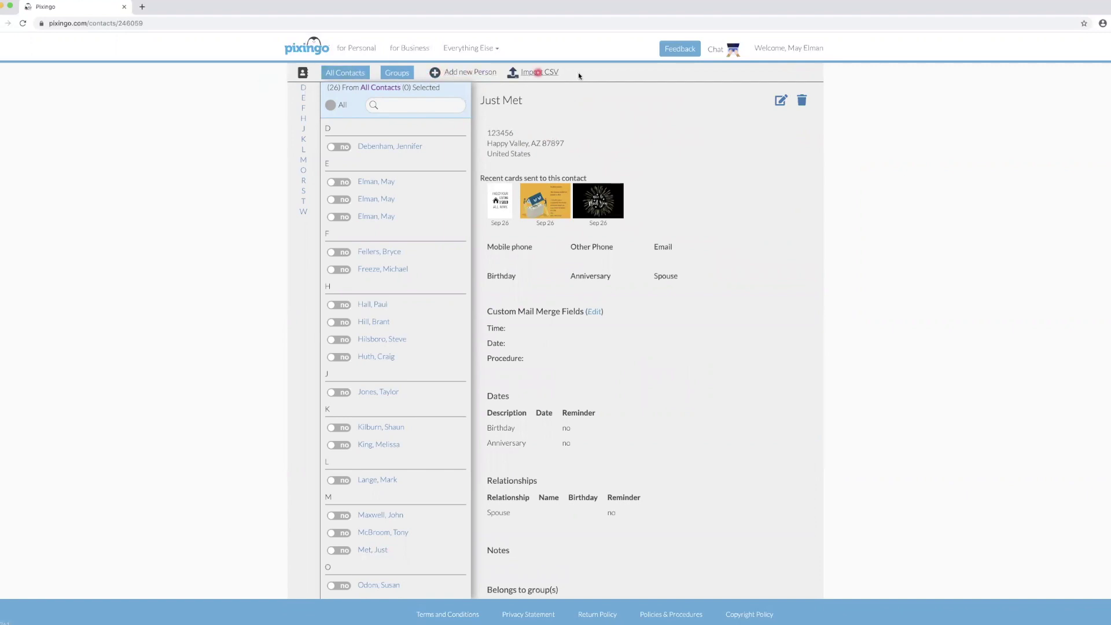
pyautogui.click(773, 49)
pyautogui.click(787, 87)
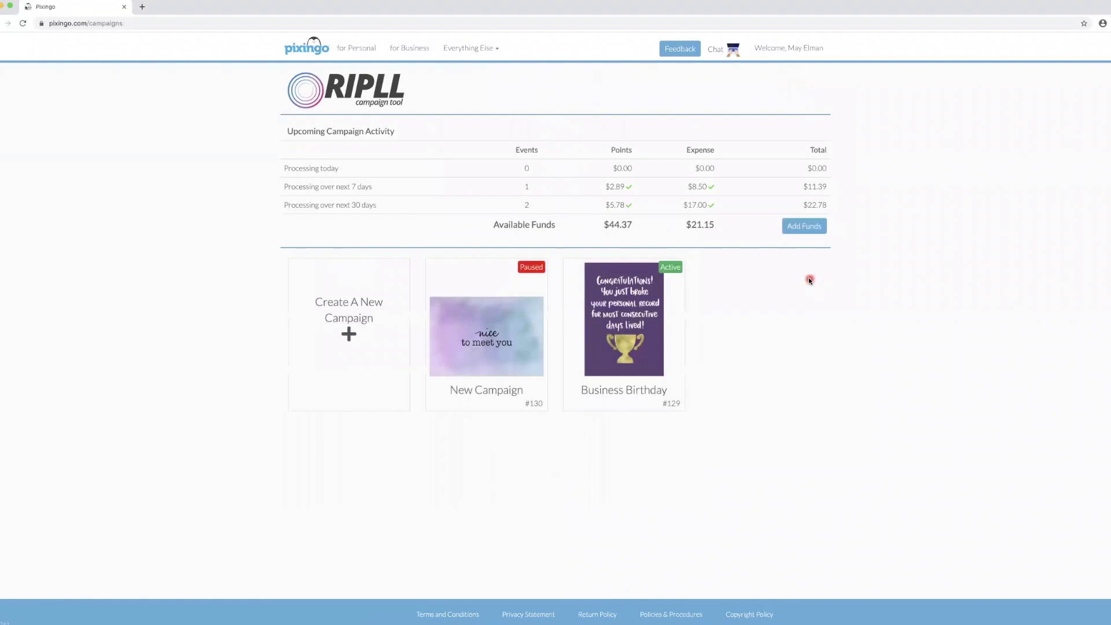
# Step: Open the paused "nice to meet you" campaign and save it under the name Networking
pyautogui.moveTo(483, 334)
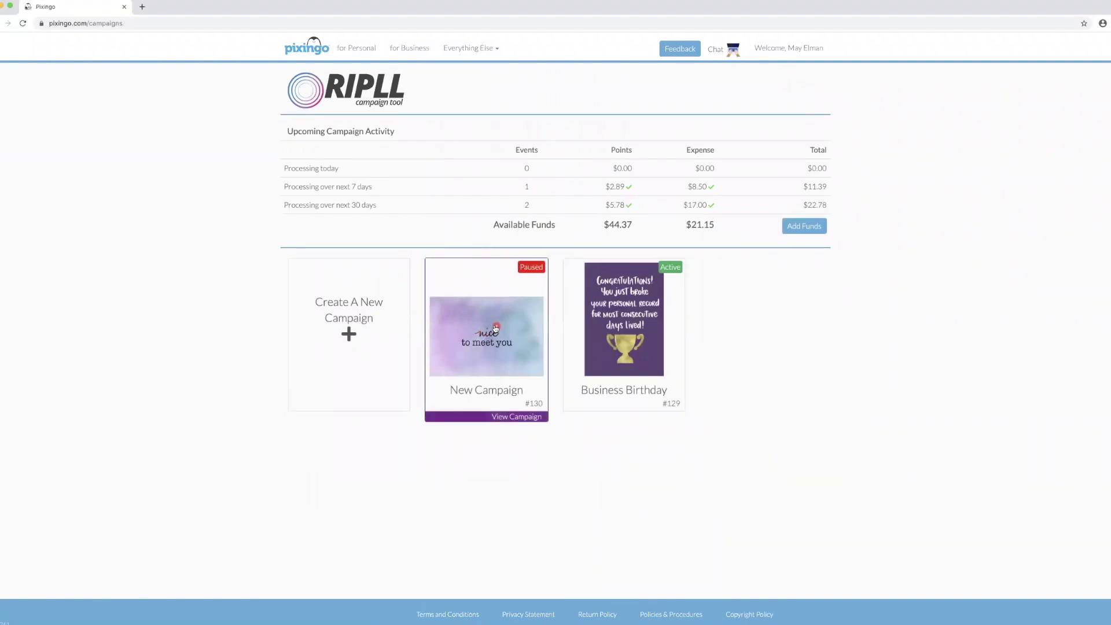
pyautogui.click(495, 328)
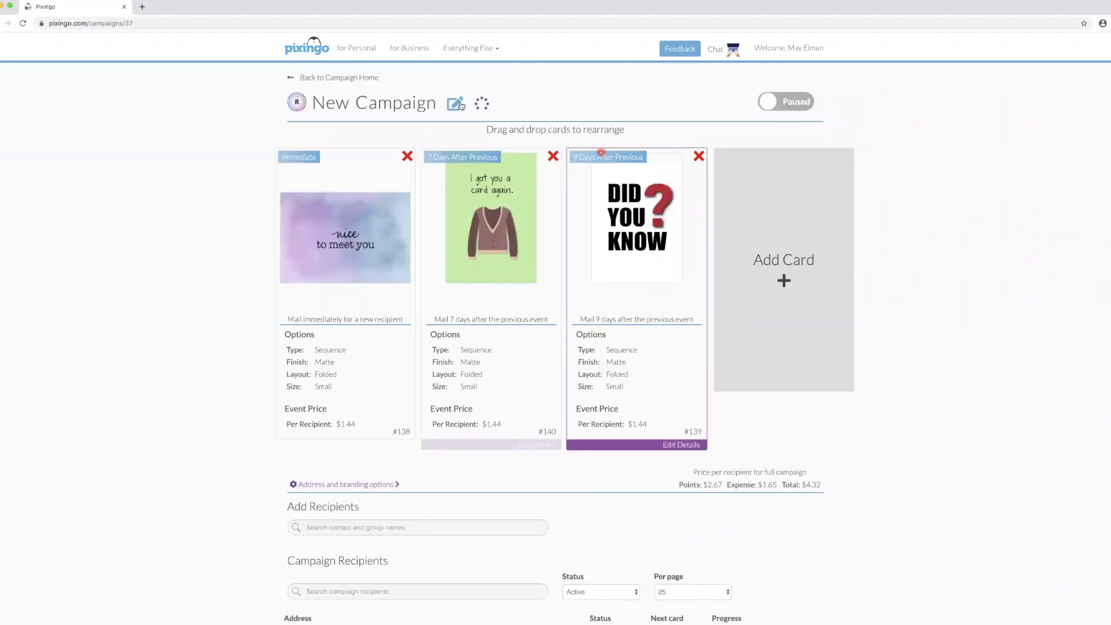
pyautogui.click(457, 104)
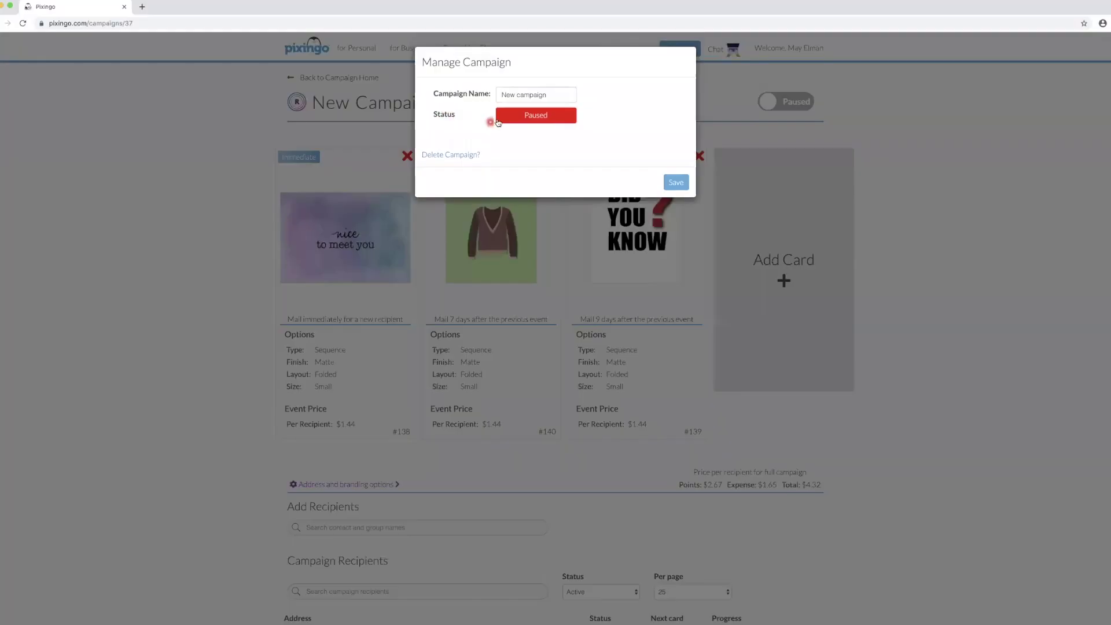
pyautogui.moveTo(545, 95); pyautogui.dragTo(494, 96)
pyautogui.write('Networking')
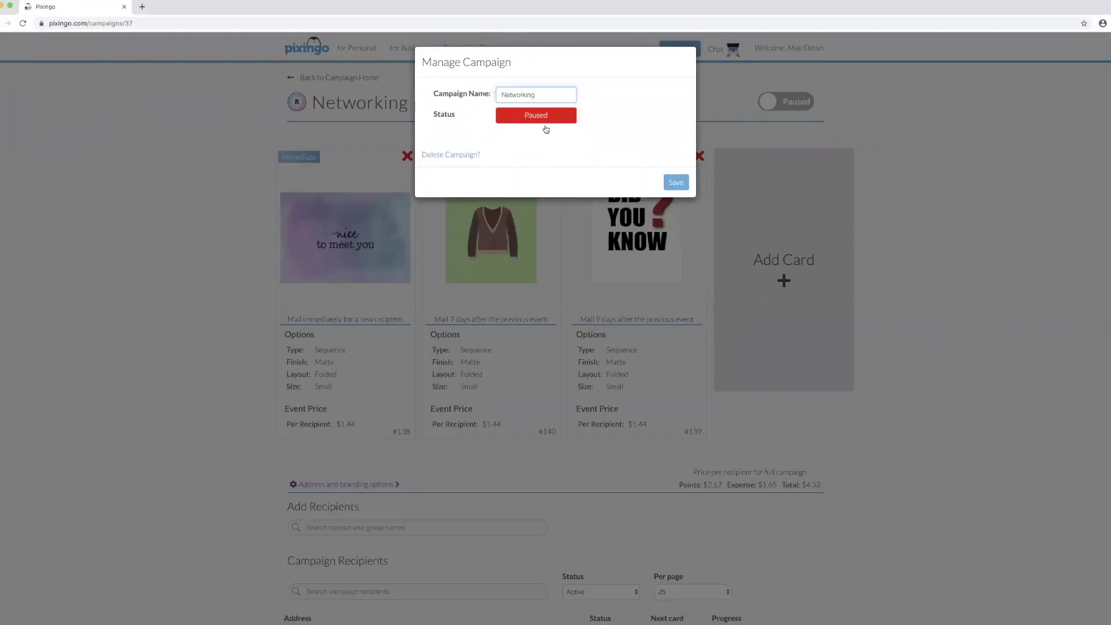
pyautogui.click(674, 183)
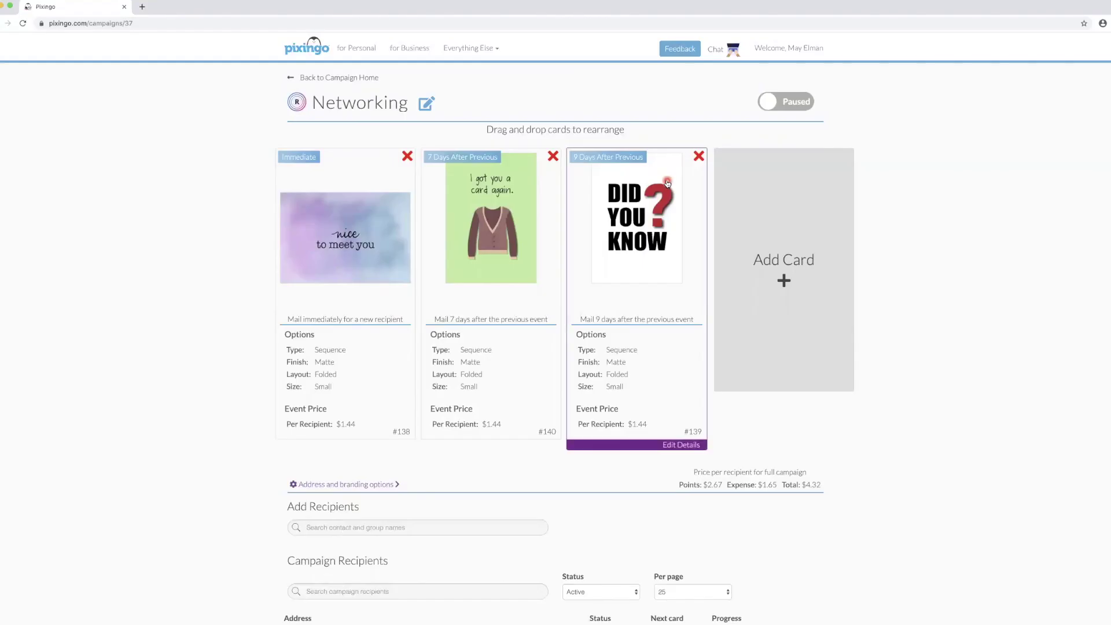
# Step: Search the contacts and groups for "jus" and add the matching contact as a recipient of the Networking campaign
pyautogui.scroll(-1, 968, 209)
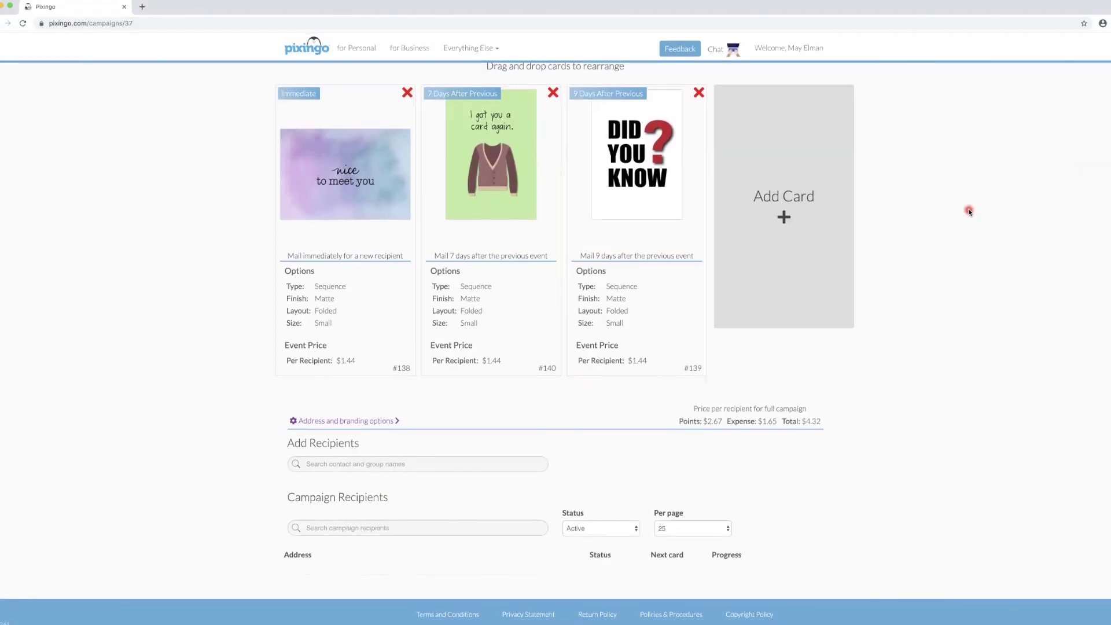
pyautogui.scroll(1, 968, 209)
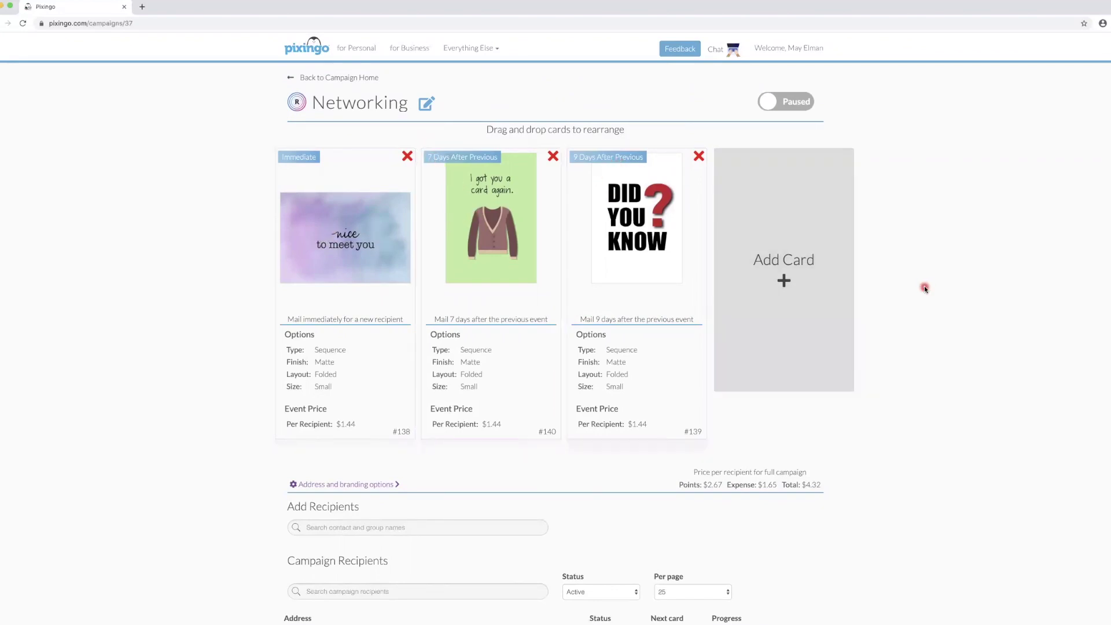
pyautogui.scroll(-1, 925, 288)
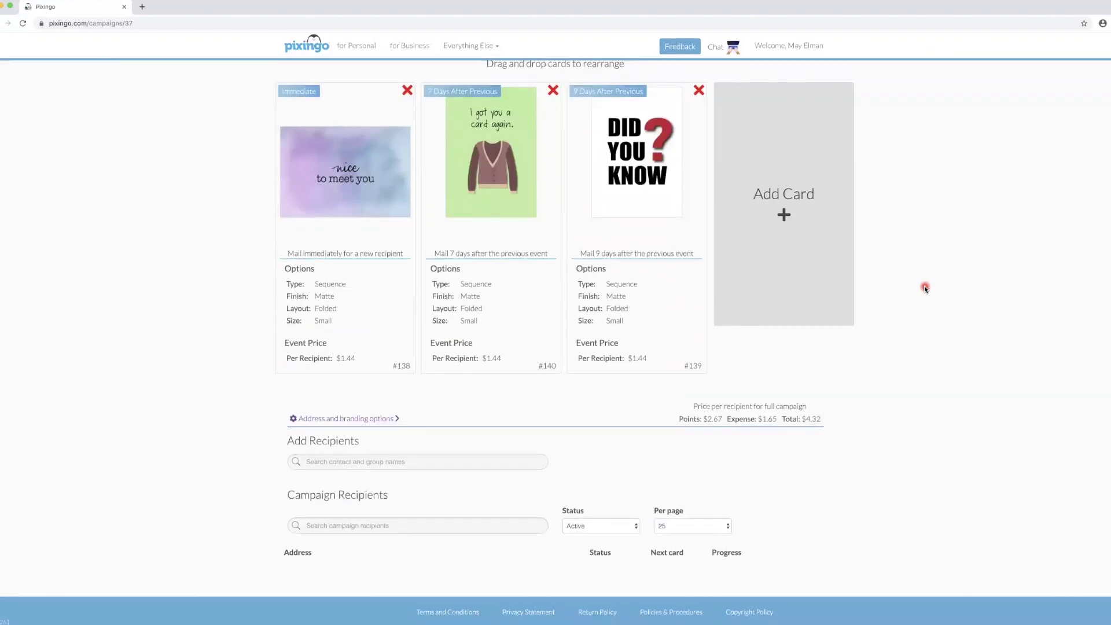
pyautogui.click(363, 465)
pyautogui.write('lor')
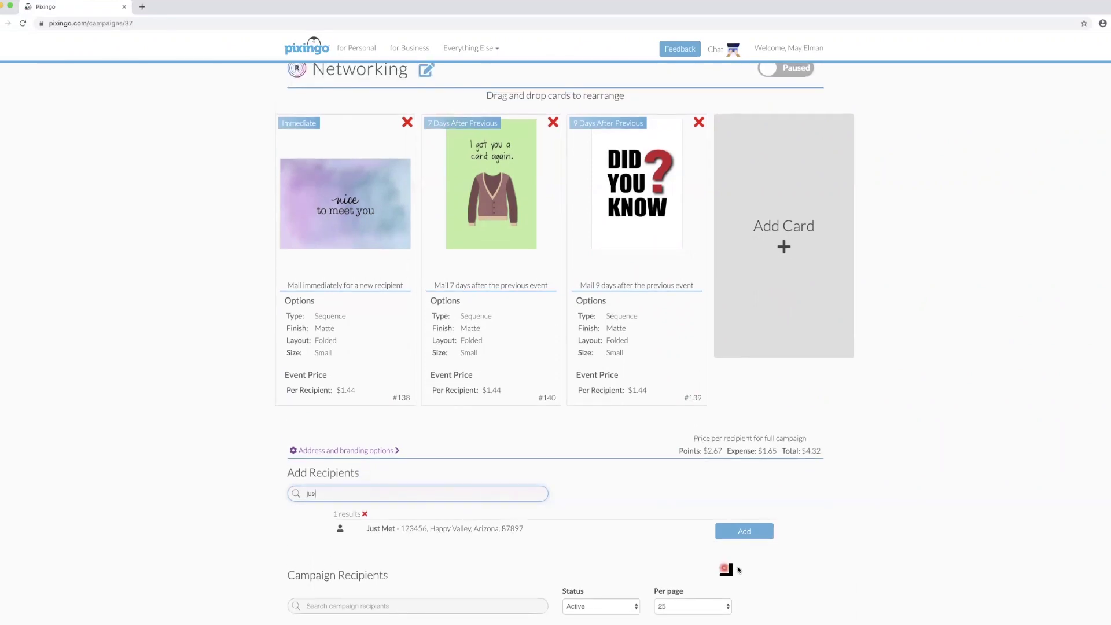
pyautogui.click(744, 528)
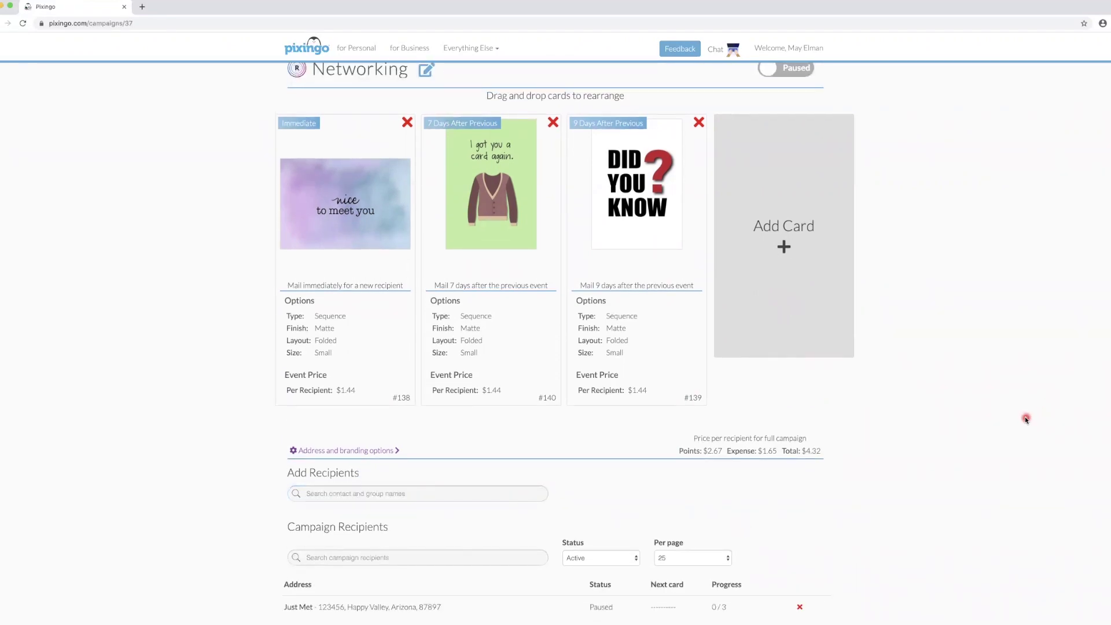
# Step: Activate the Networking campaign and review its cards and recipient
pyautogui.scroll(1, 789, 99)
pyautogui.click(767, 103)
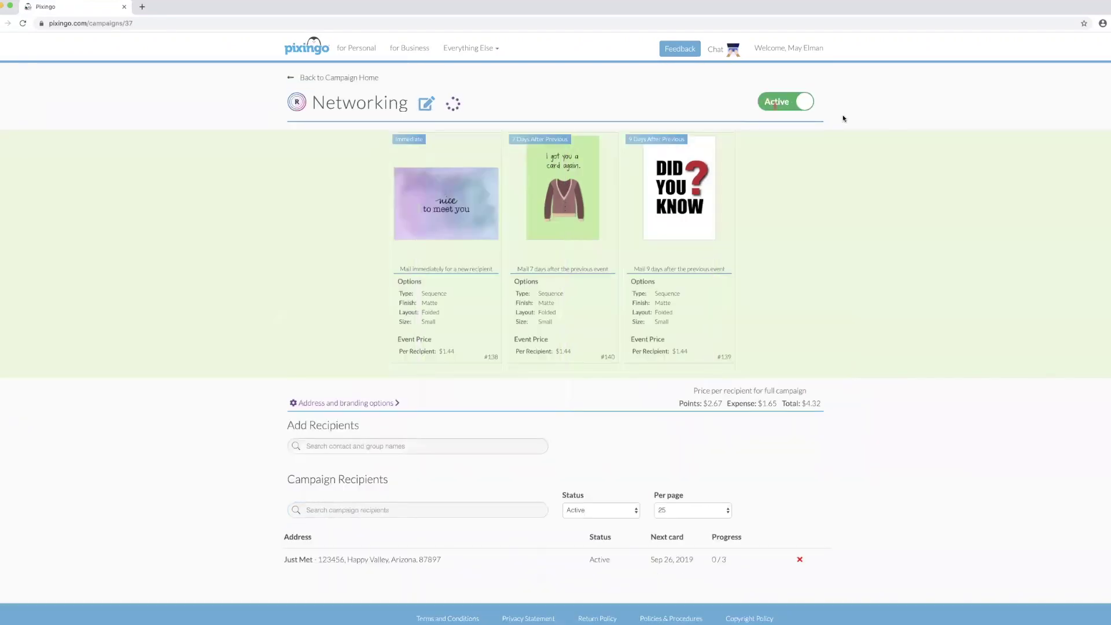
pyautogui.click(919, 298)
pyautogui.scroll(-1, 919, 300)
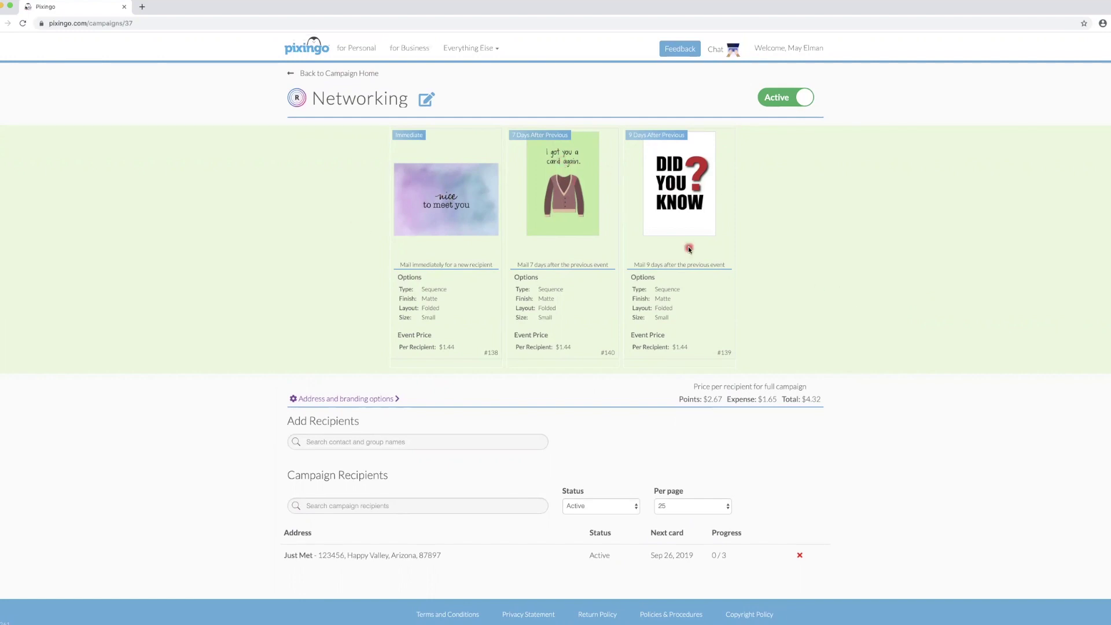
pyautogui.scroll(1, 686, 248)
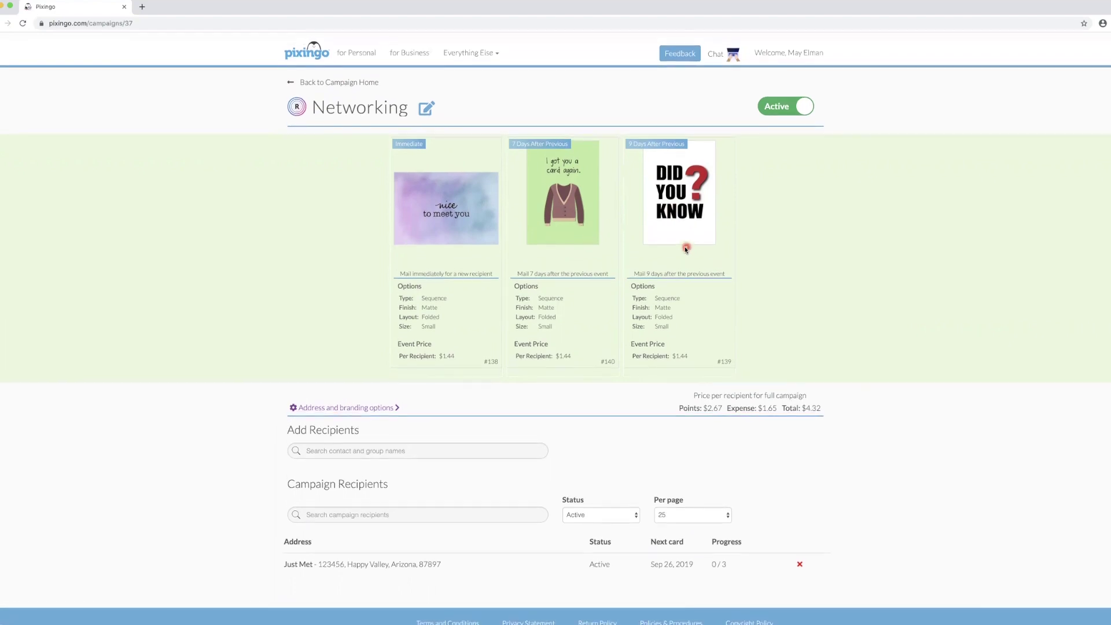
# Step: Pause the Networking campaign and add the "I've got your back!" small flat card from the saved projects
pyautogui.click(802, 102)
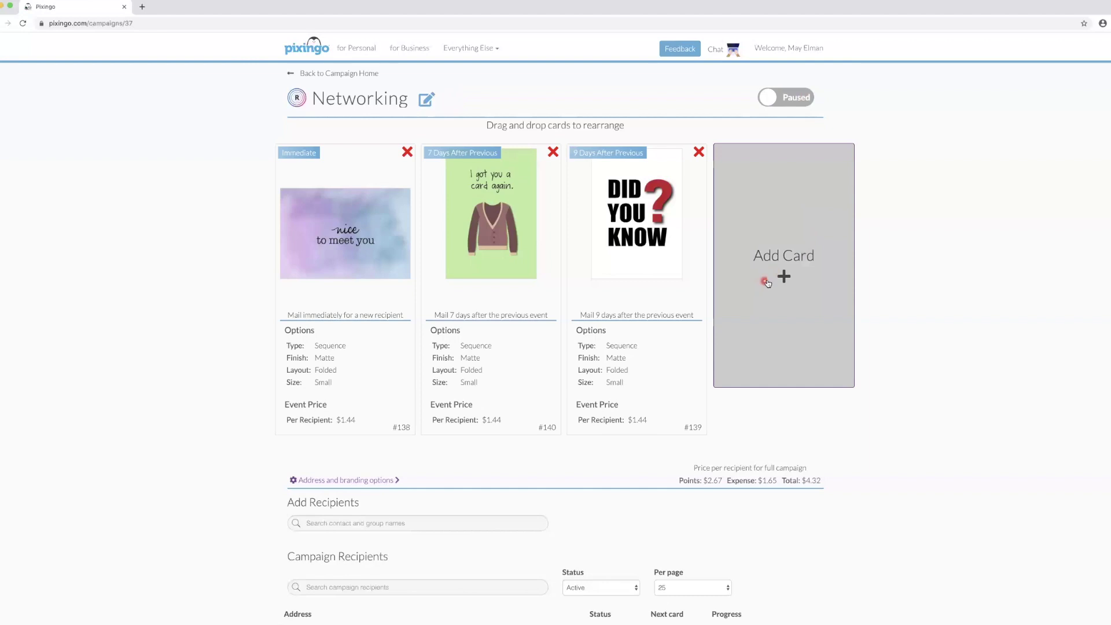
pyautogui.click(776, 258)
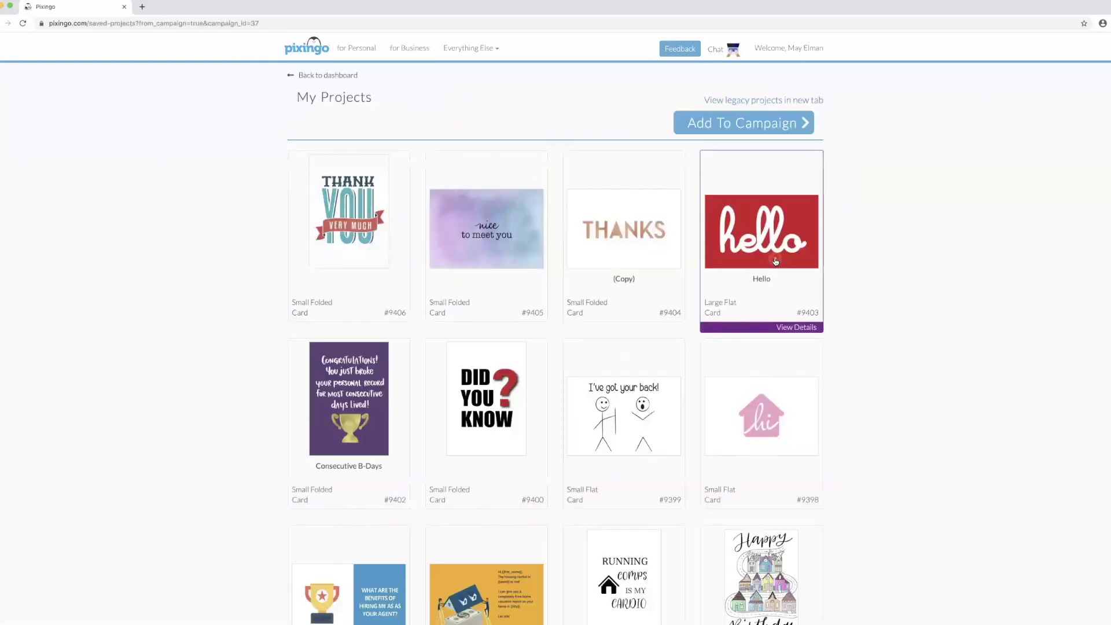
pyautogui.click(649, 411)
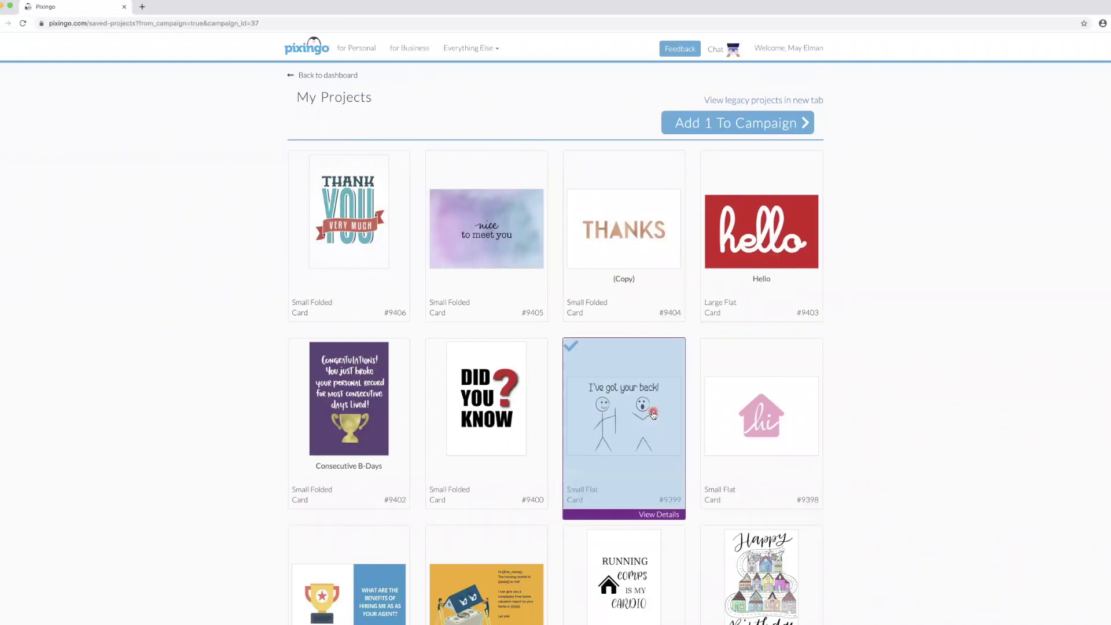
pyautogui.click(782, 123)
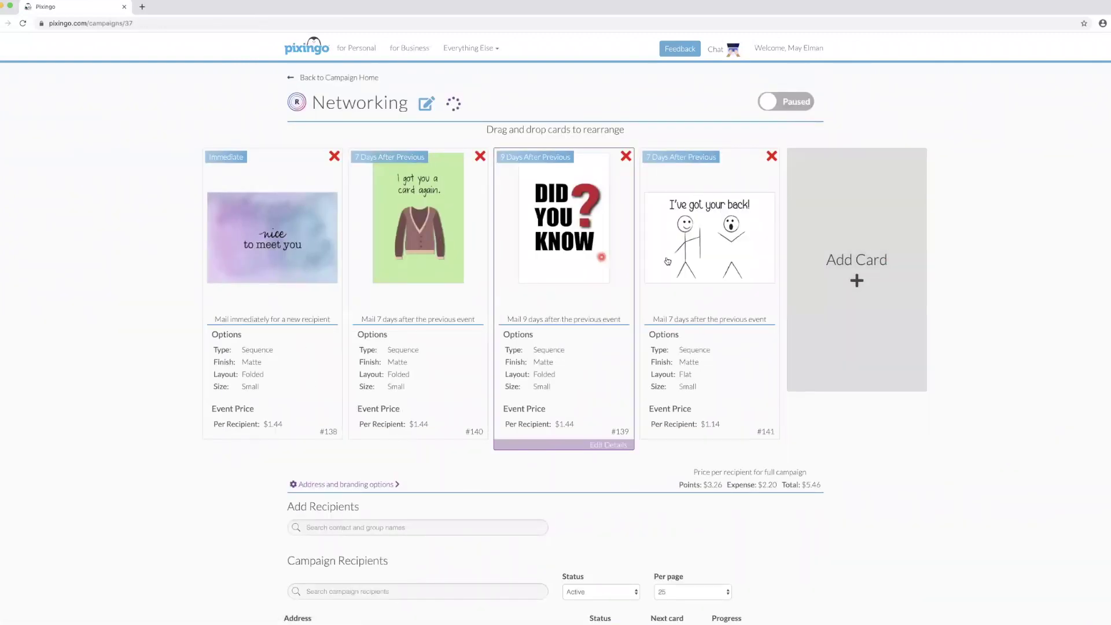
# Step: Move the "I've got your back!" card ahead of the "Did You Know?" card in the sequence
pyautogui.moveTo(589, 246); pyautogui.dragTo(554, 241)
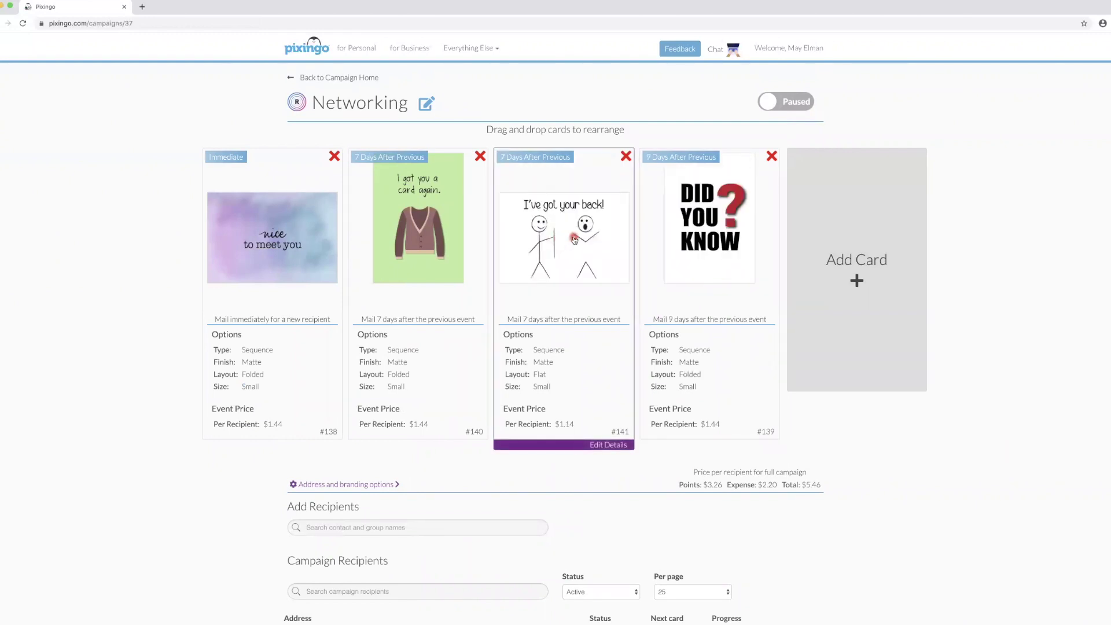
pyautogui.scroll(-2, 572, 242)
pyautogui.scroll(2, 572, 242)
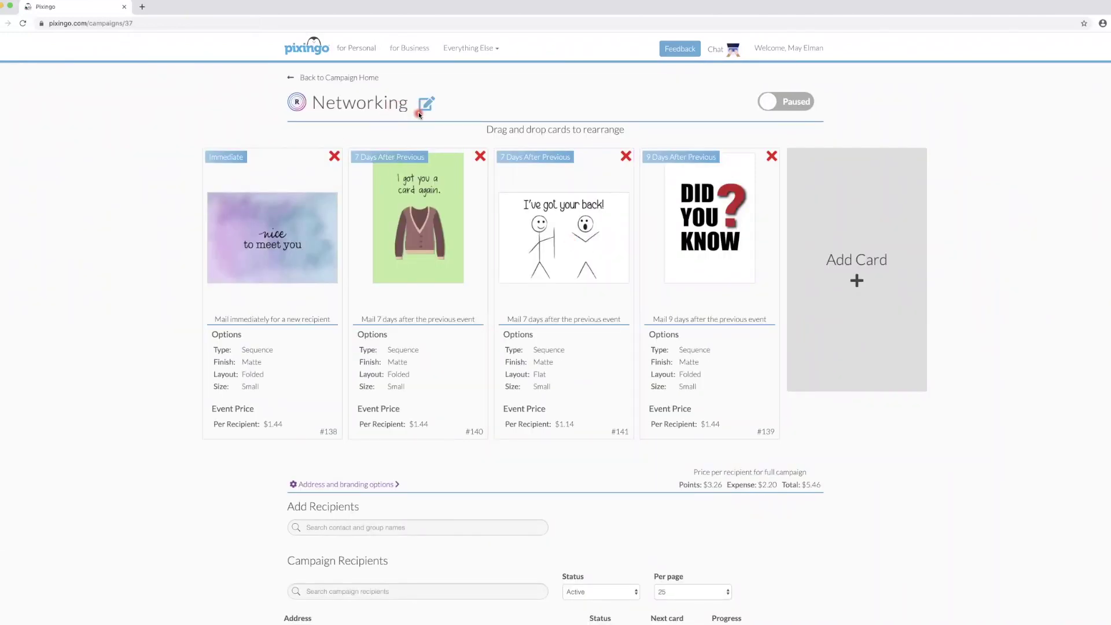
# Step: Return to the campaign home, reopen the Networking campaign and activate it again
pyautogui.click(356, 78)
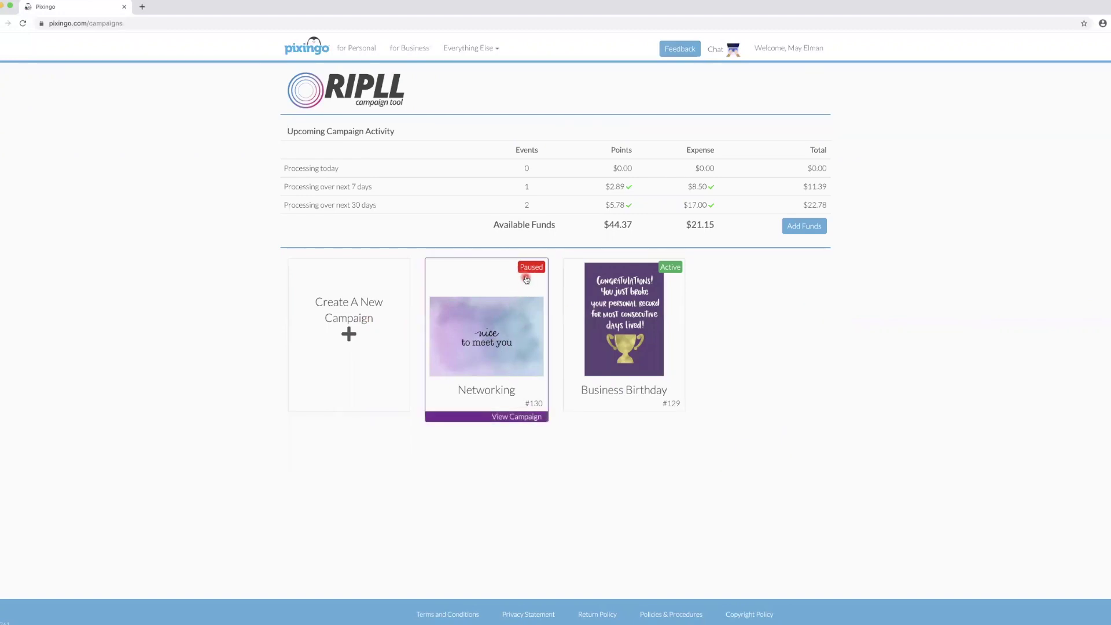
pyautogui.click(514, 334)
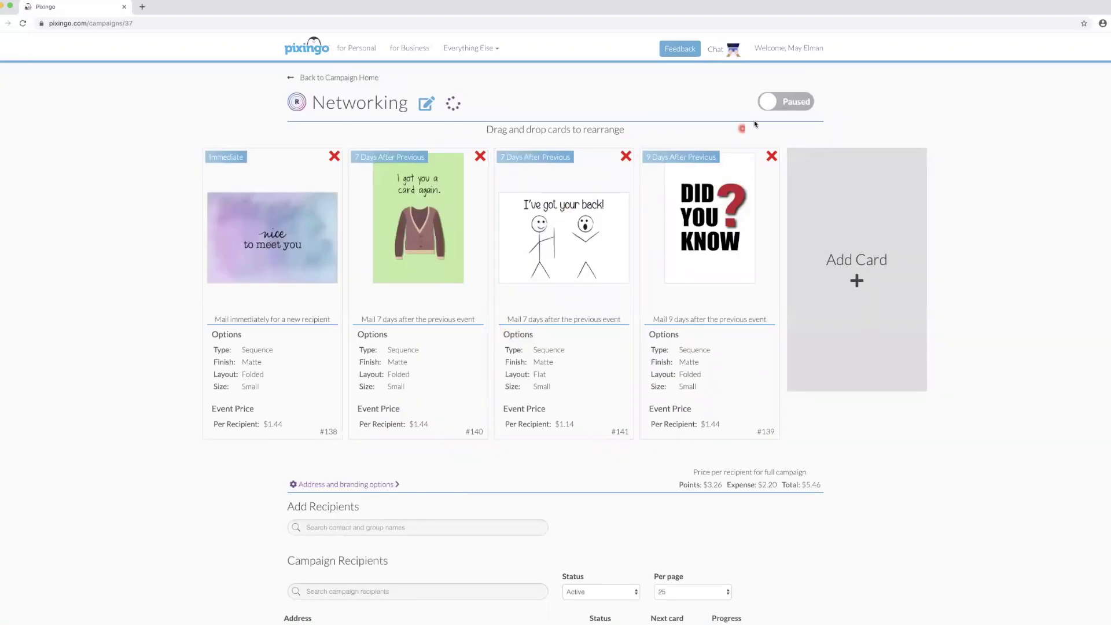
pyautogui.click(774, 106)
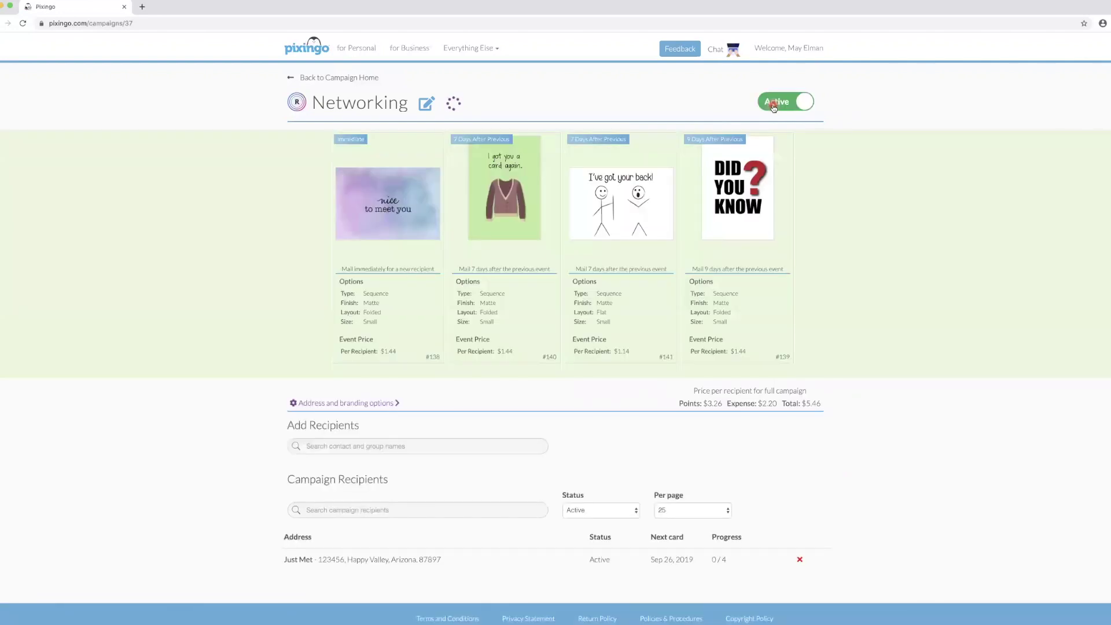
# Step: Create another new campaign from the campaign home and open the saved projects to choose its cards
pyautogui.click(350, 80)
pyautogui.click(334, 320)
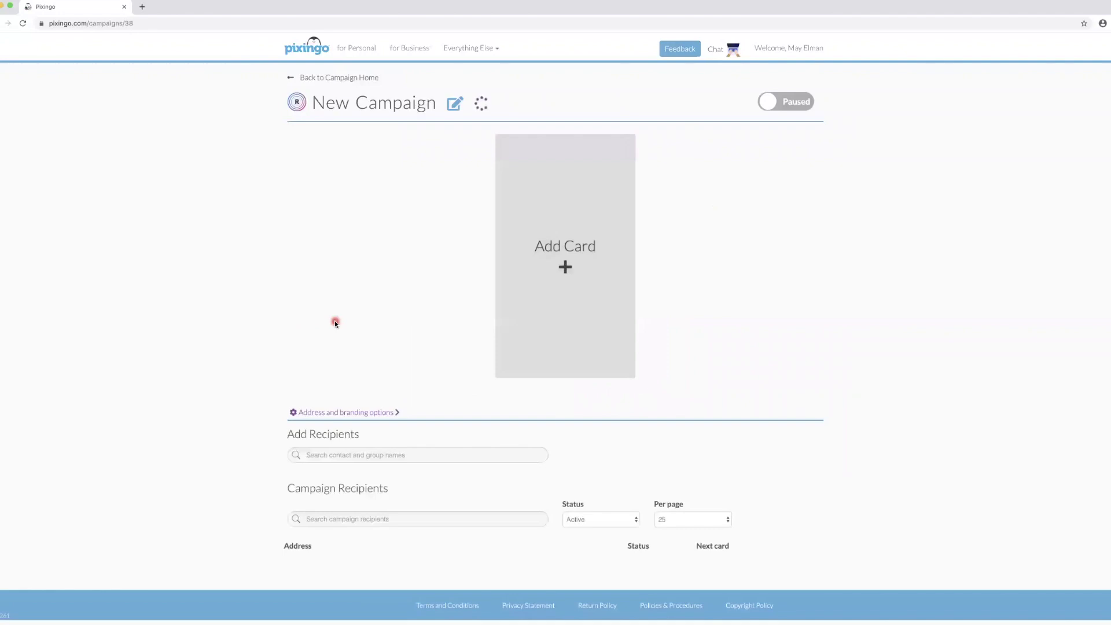
pyautogui.click(550, 251)
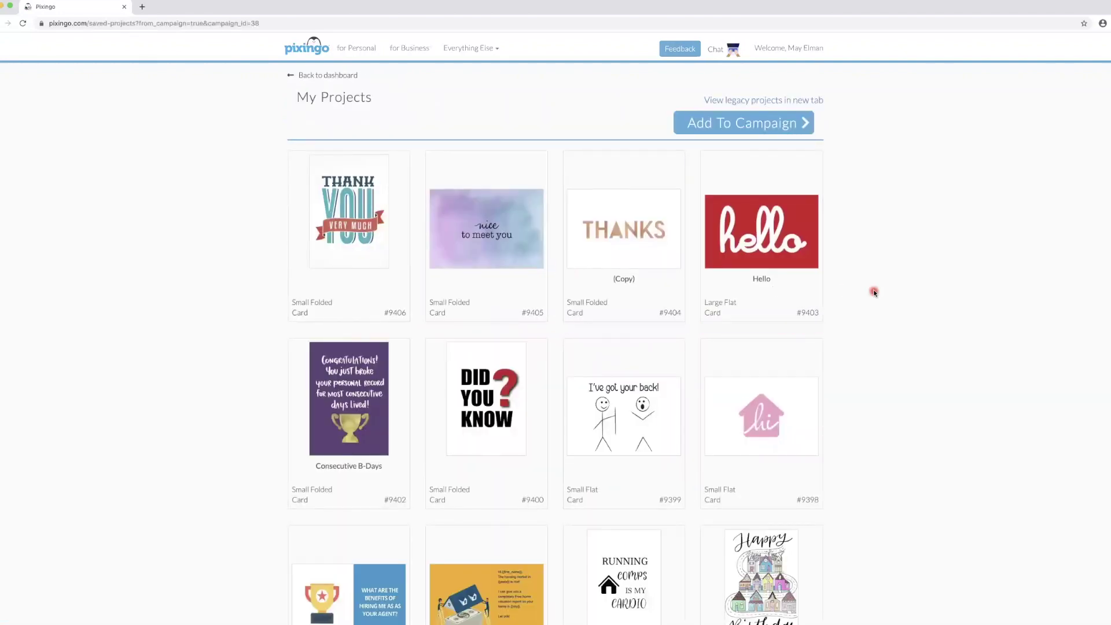
# Step: Add five saved cards to the campaign: Nice to Meet You fireworks, "I need your listing", hiring benefits, Hot Market and the Happy Birthday houses card
pyautogui.scroll(-5, 875, 292)
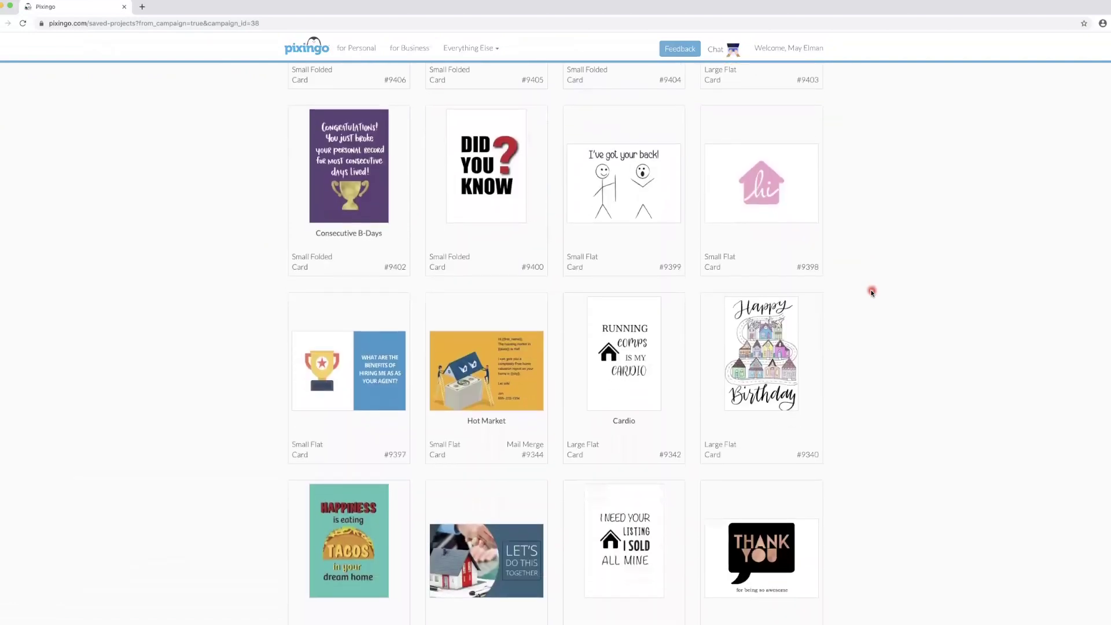
pyautogui.scroll(-5, 873, 292)
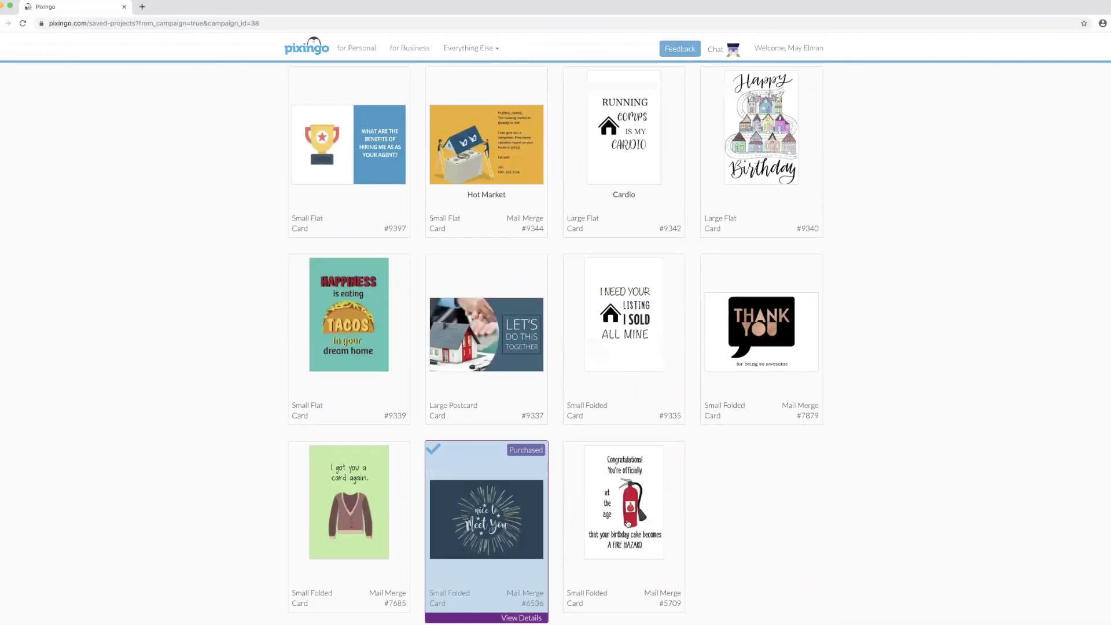
pyautogui.click(843, 477)
pyautogui.scroll(2, 842, 478)
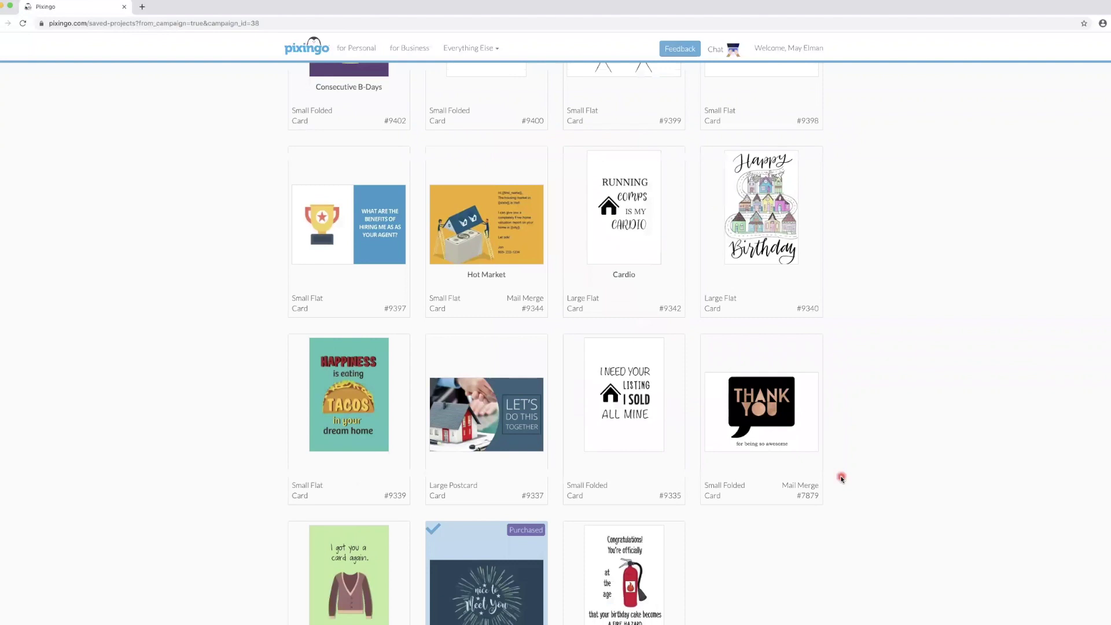
pyautogui.click(599, 427)
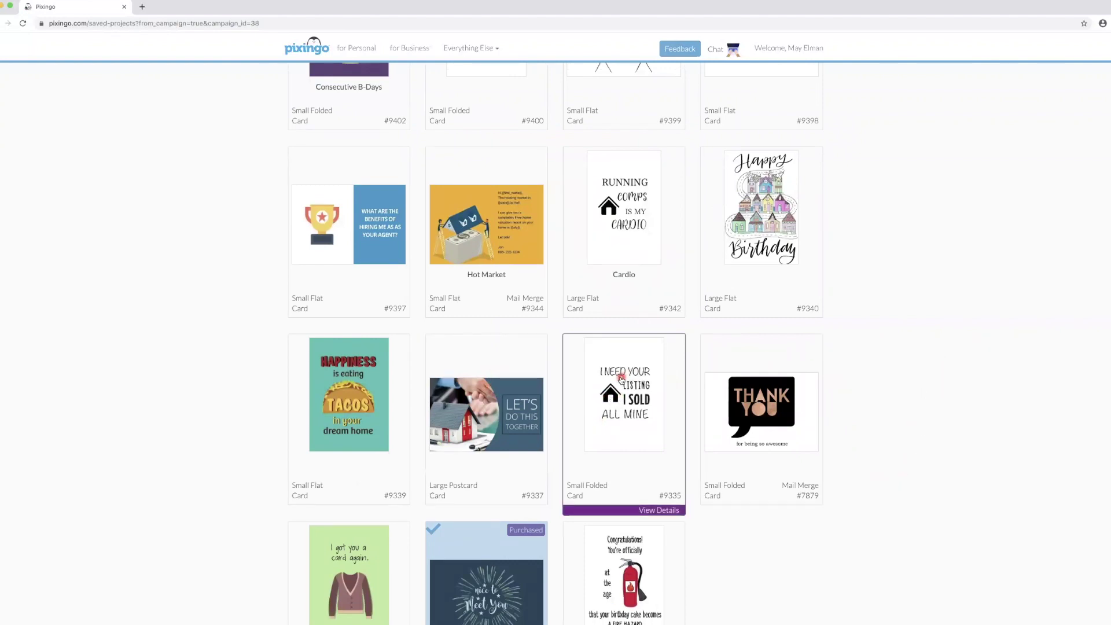
pyautogui.click(672, 434)
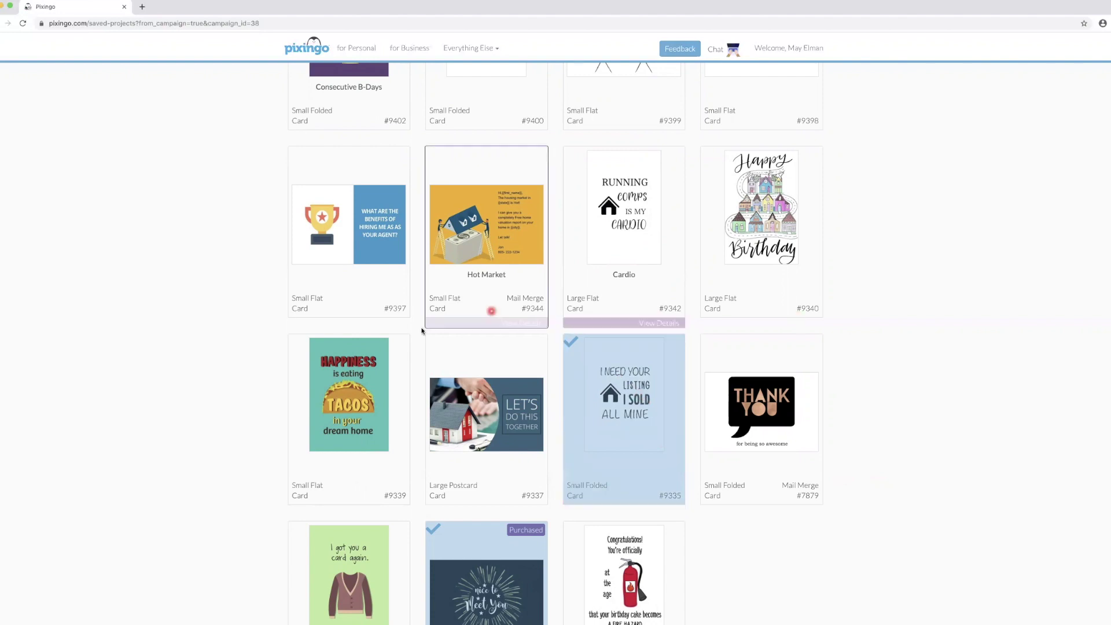
pyautogui.click(345, 232)
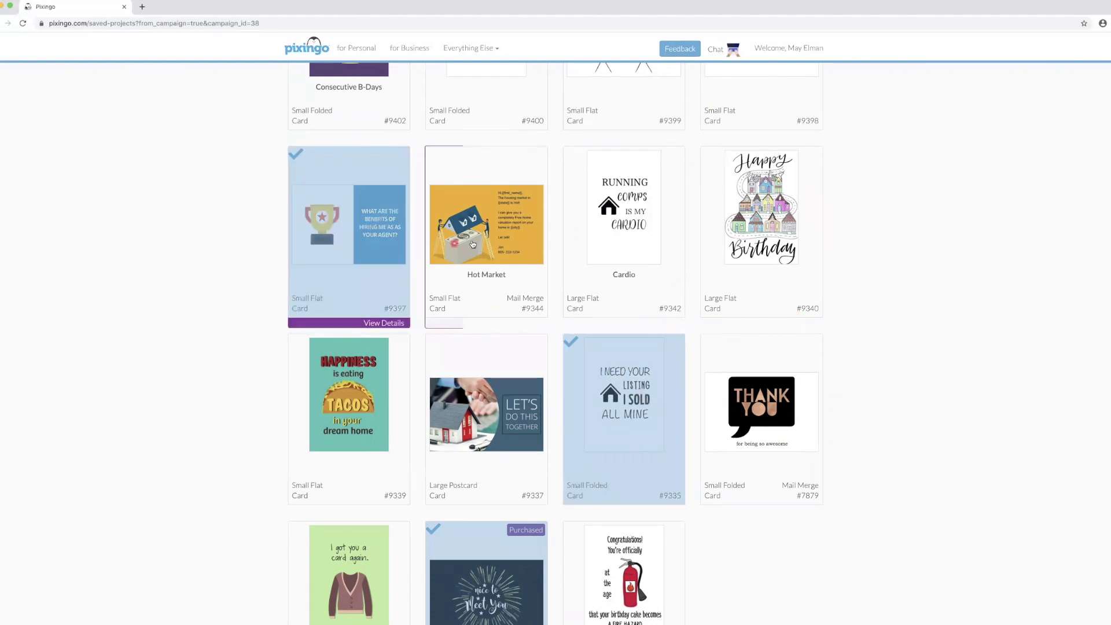
pyautogui.click(491, 229)
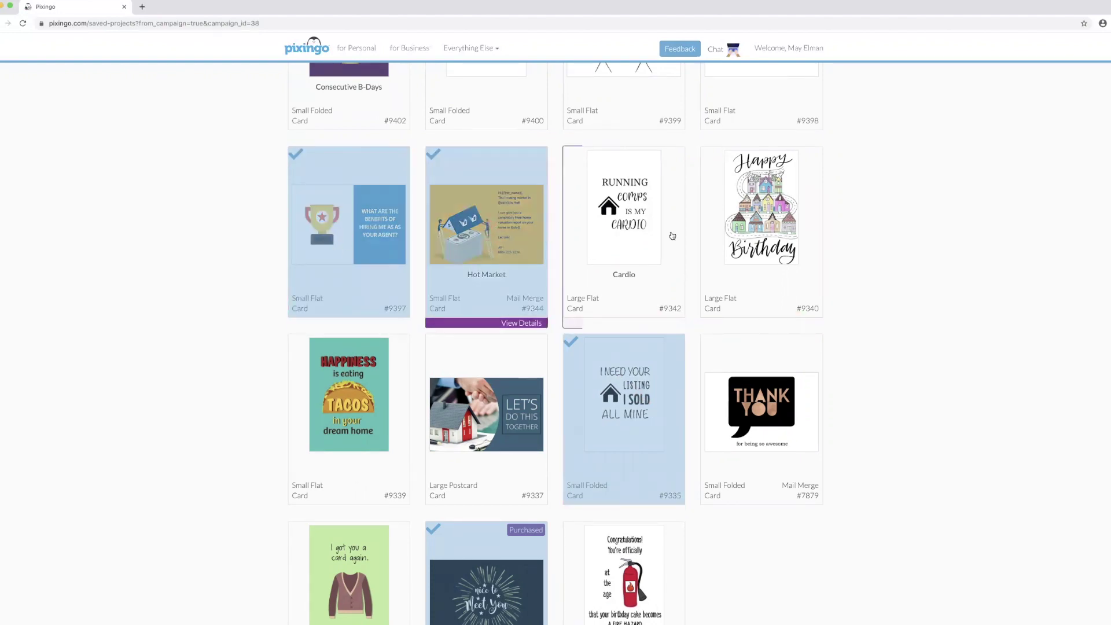
pyautogui.click(751, 222)
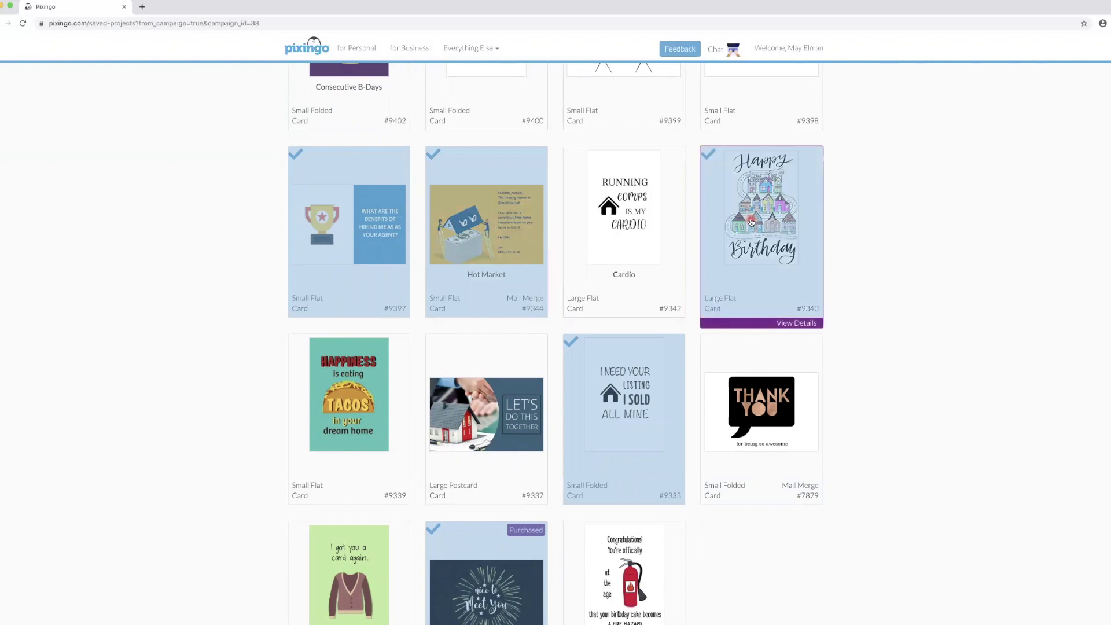
pyautogui.scroll(7, 751, 224)
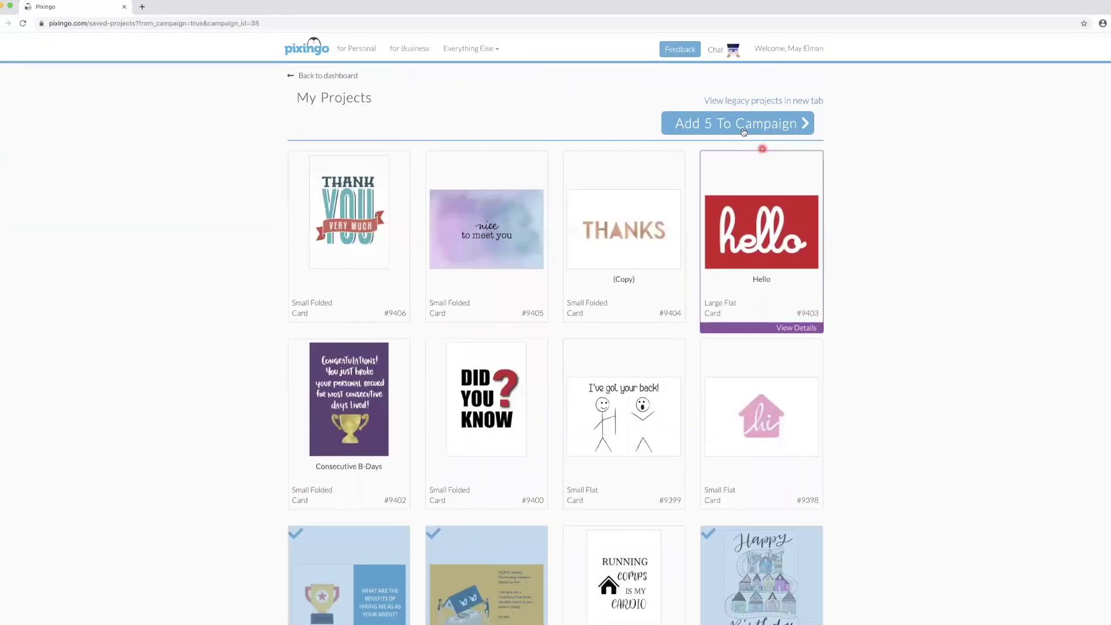
pyautogui.click(740, 123)
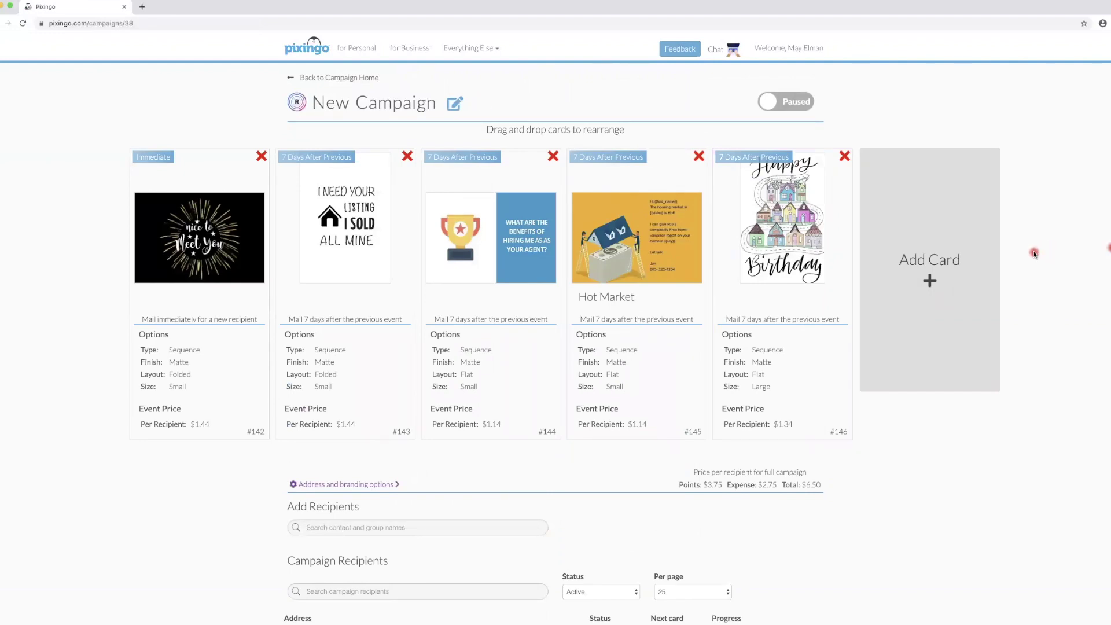
# Step: Set the event type of the Happy Birthday houses card to Birthday and close its event details
pyautogui.click(779, 218)
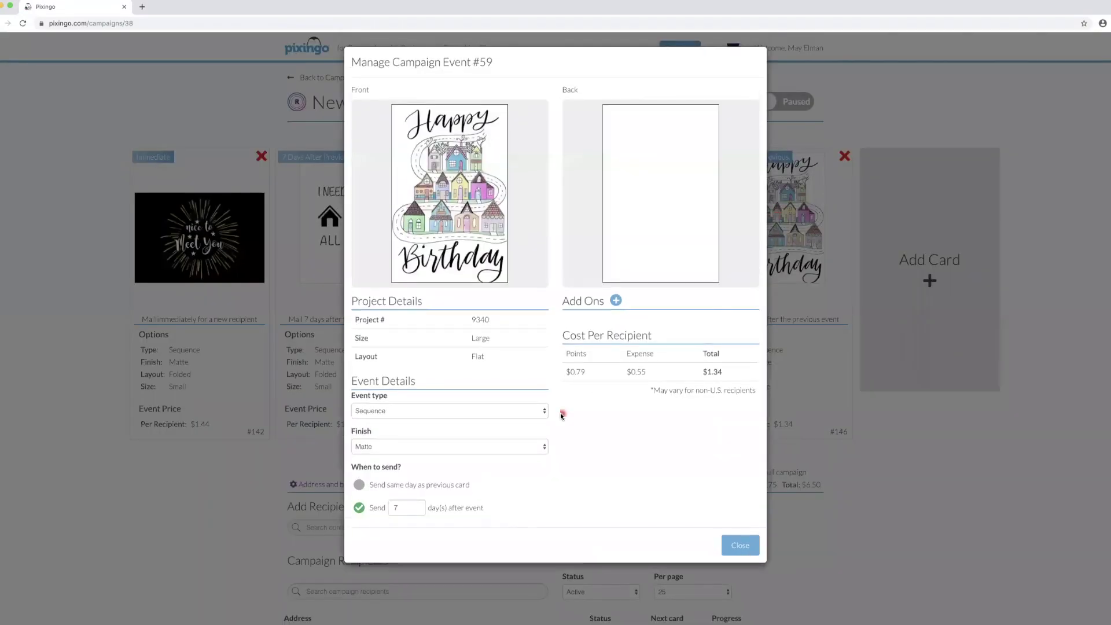
pyautogui.click(496, 413)
pyautogui.press('Escape')
pyautogui.click(850, 511)
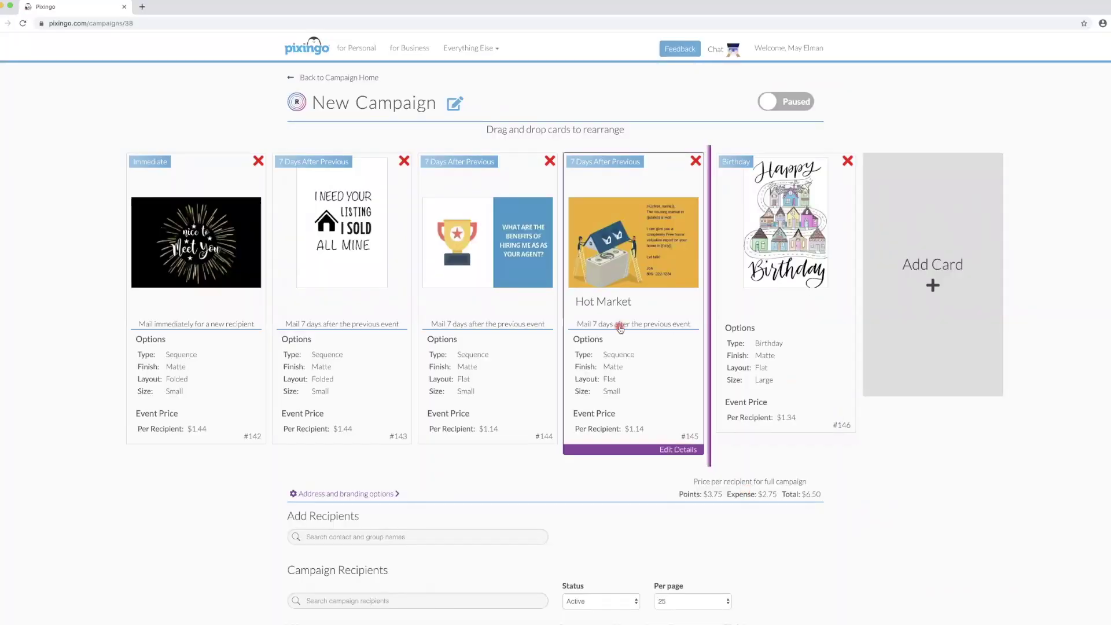
# Step: Move the Hot Market card to second place in the sequence and review its send timing
pyautogui.moveTo(617, 291); pyautogui.dragTo(358, 263)
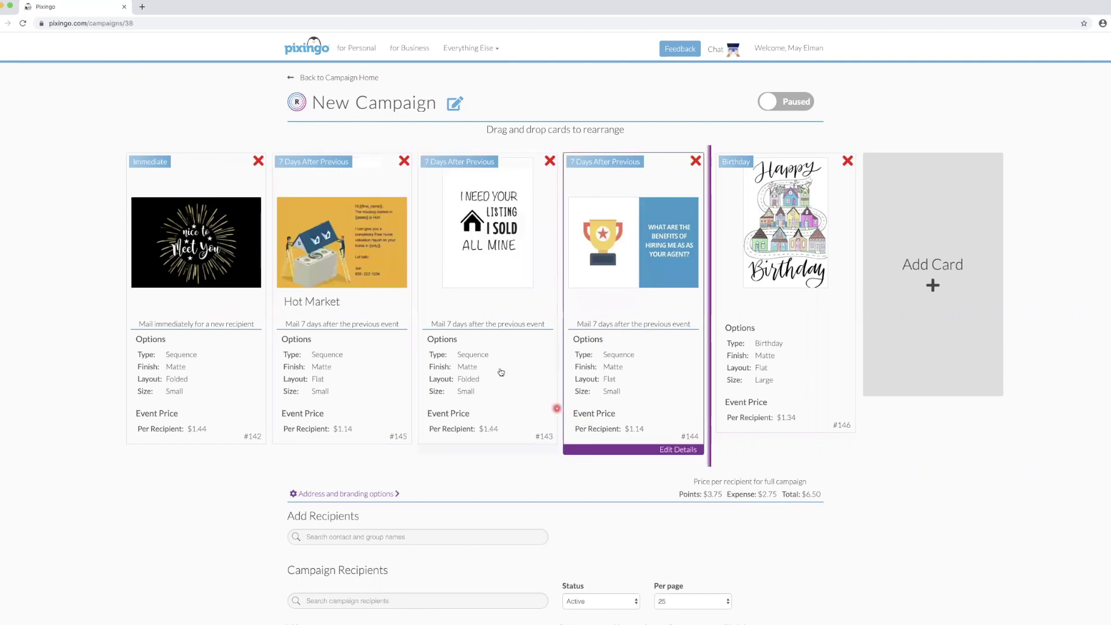
pyautogui.click(332, 430)
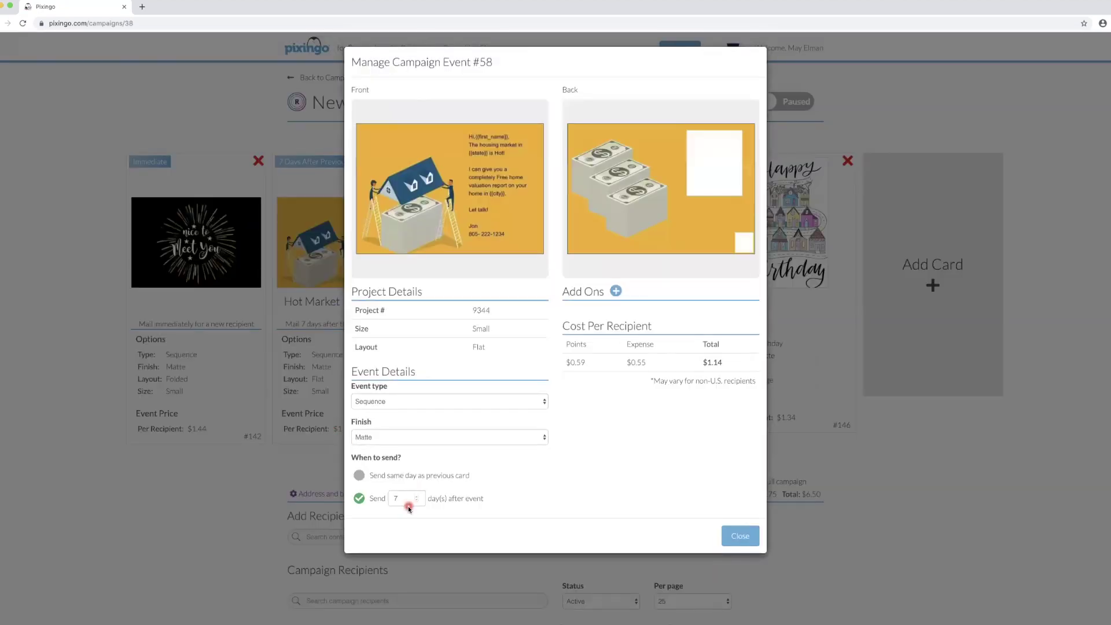
pyautogui.click(735, 534)
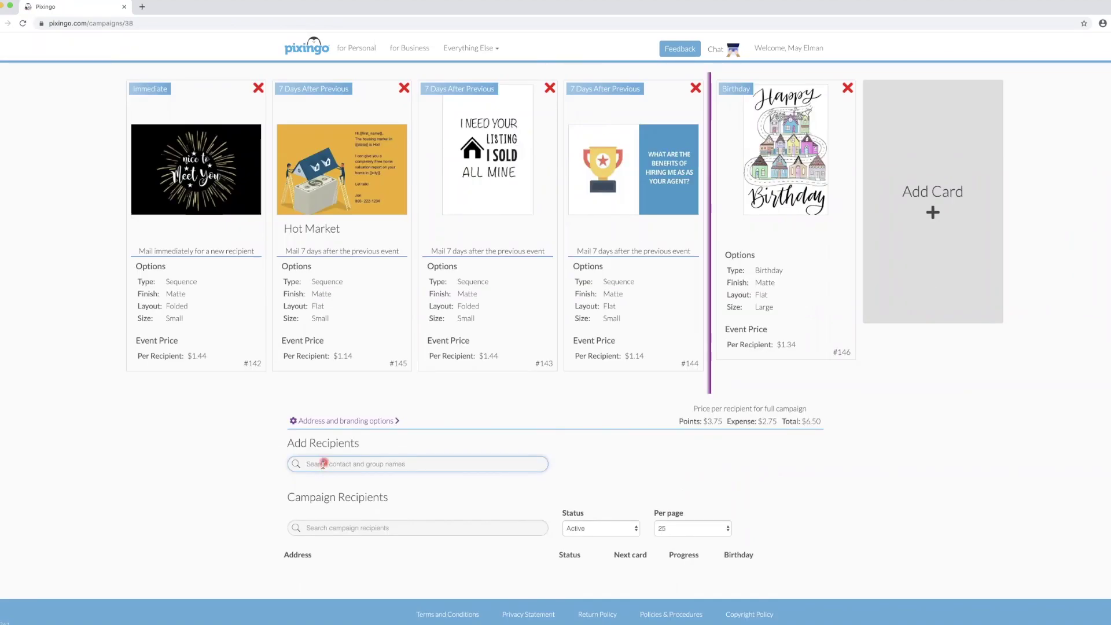
# Step: Search the contacts for "j" and add the first match as a campaign recipient
pyautogui.click(801, 47)
pyautogui.click(792, 72)
pyautogui.click(790, 88)
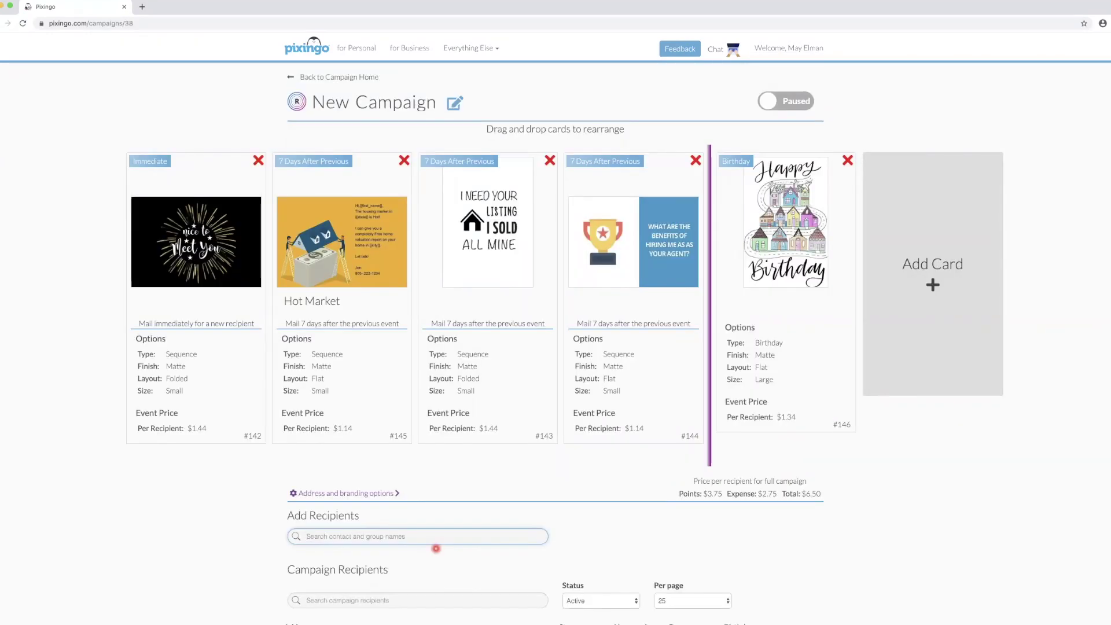
pyautogui.write('j')
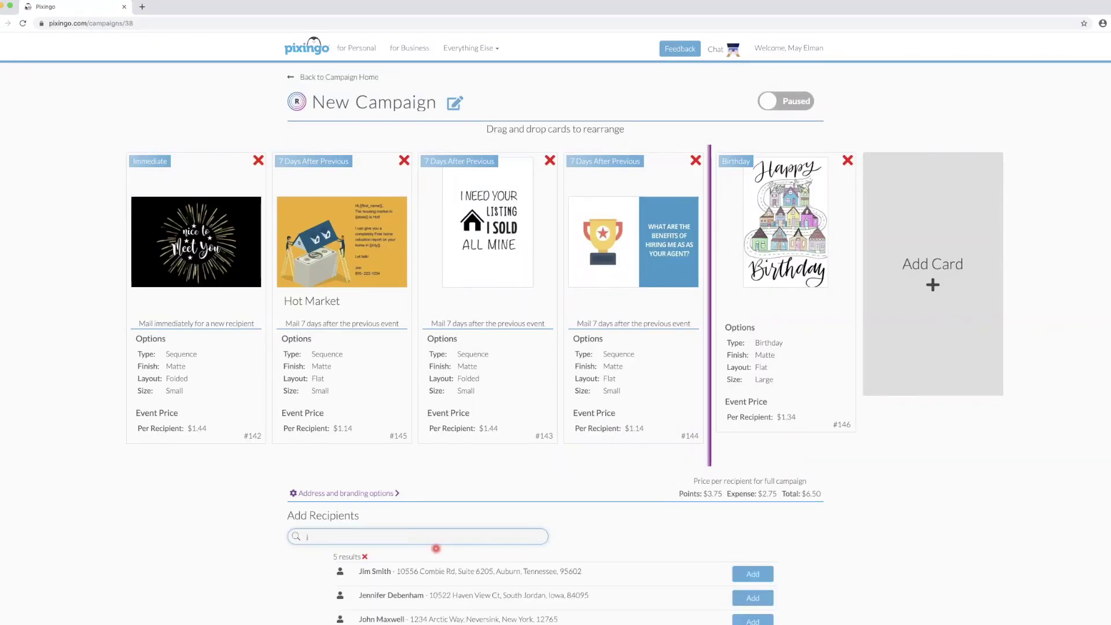
pyautogui.click(753, 574)
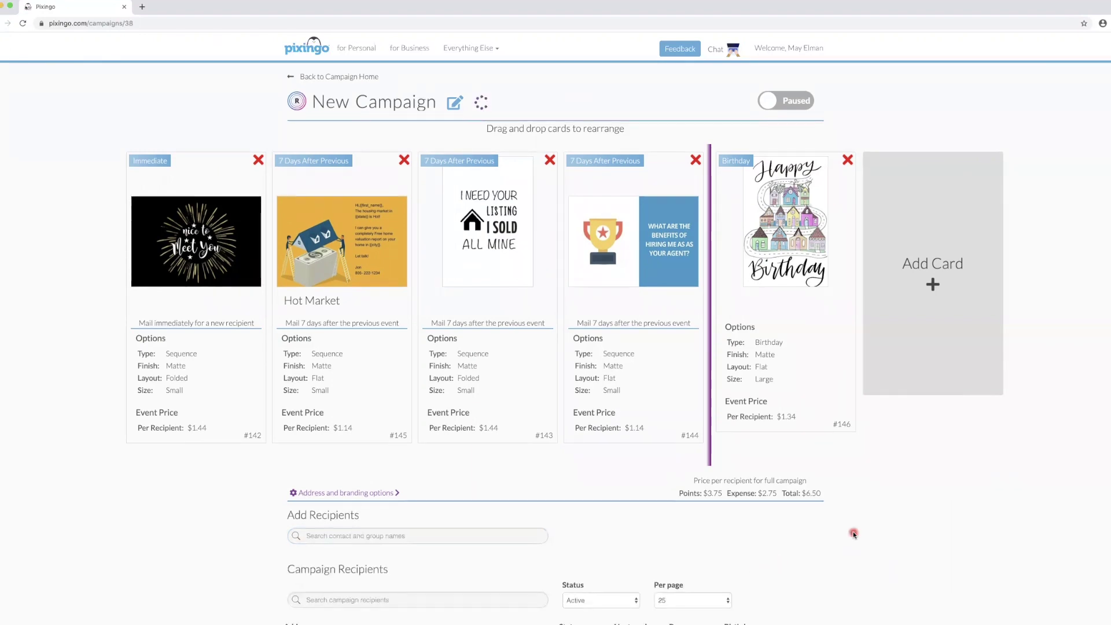
pyautogui.scroll(-3, 853, 536)
pyautogui.scroll(3, 853, 536)
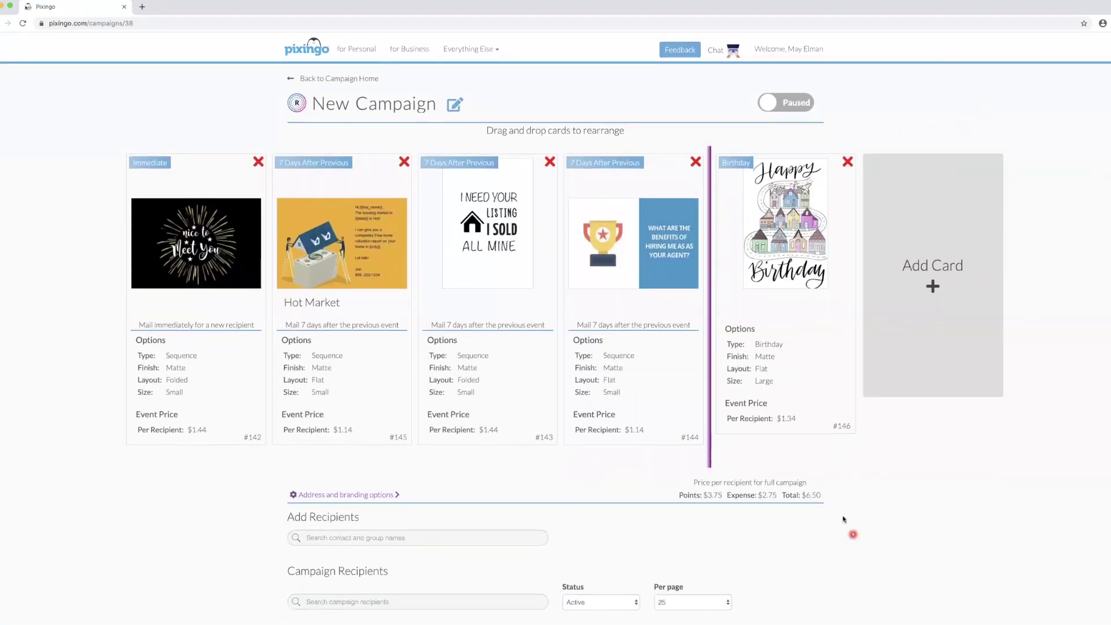
# Step: Activate the campaign under the name New Listing and return to the campaign home
pyautogui.click(772, 109)
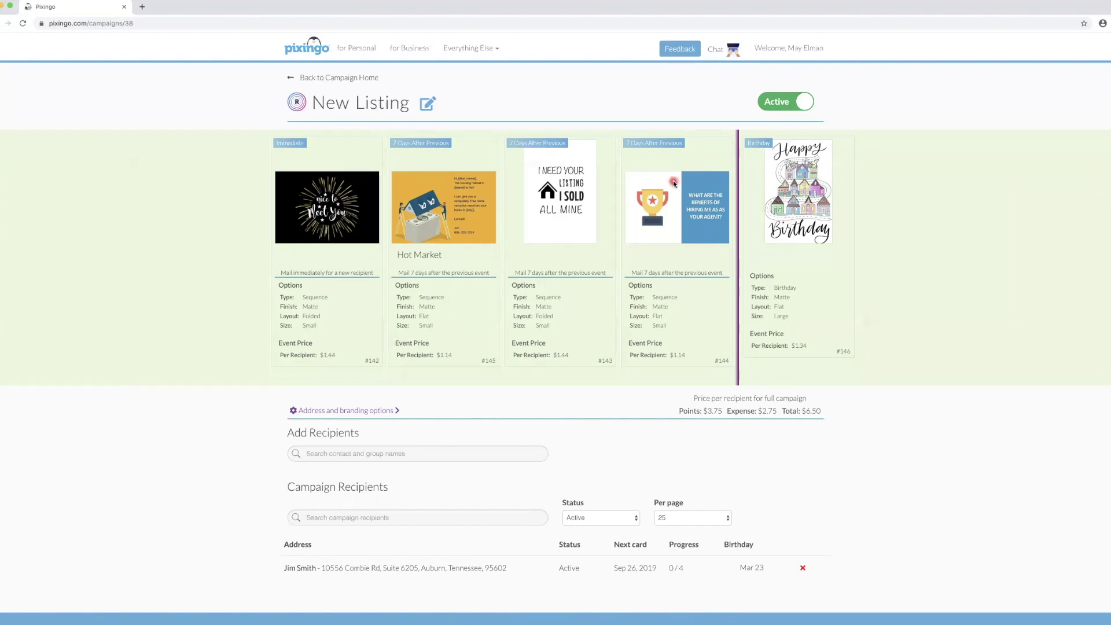
pyautogui.click(350, 77)
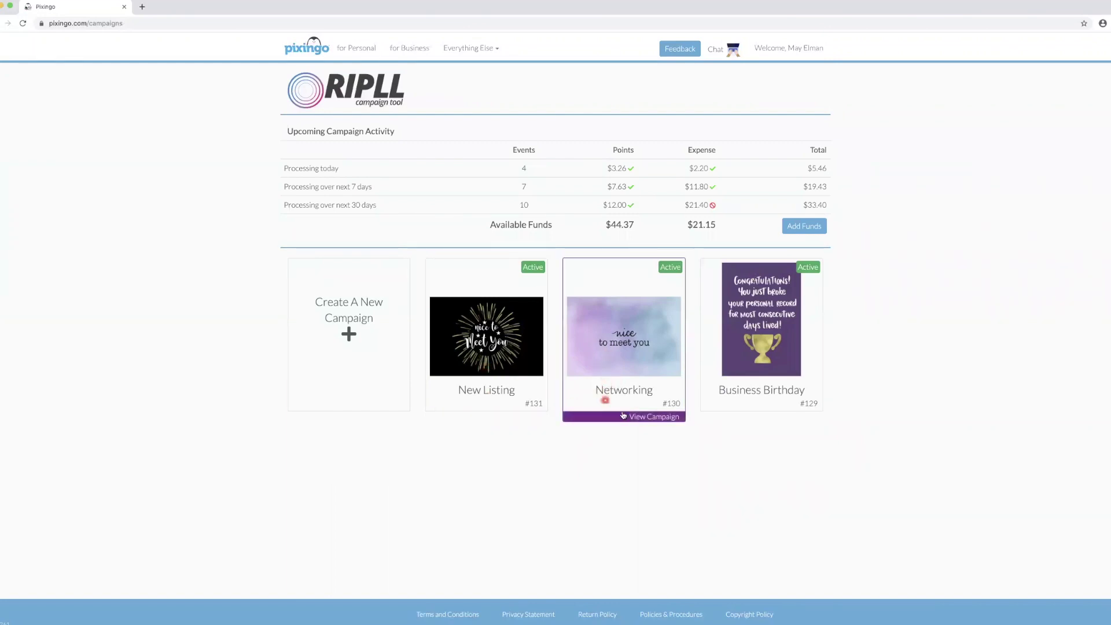
# Step: Review the upcoming campaign activity, open the store for adding funds and go back to the campaign home
pyautogui.moveTo(810, 377)
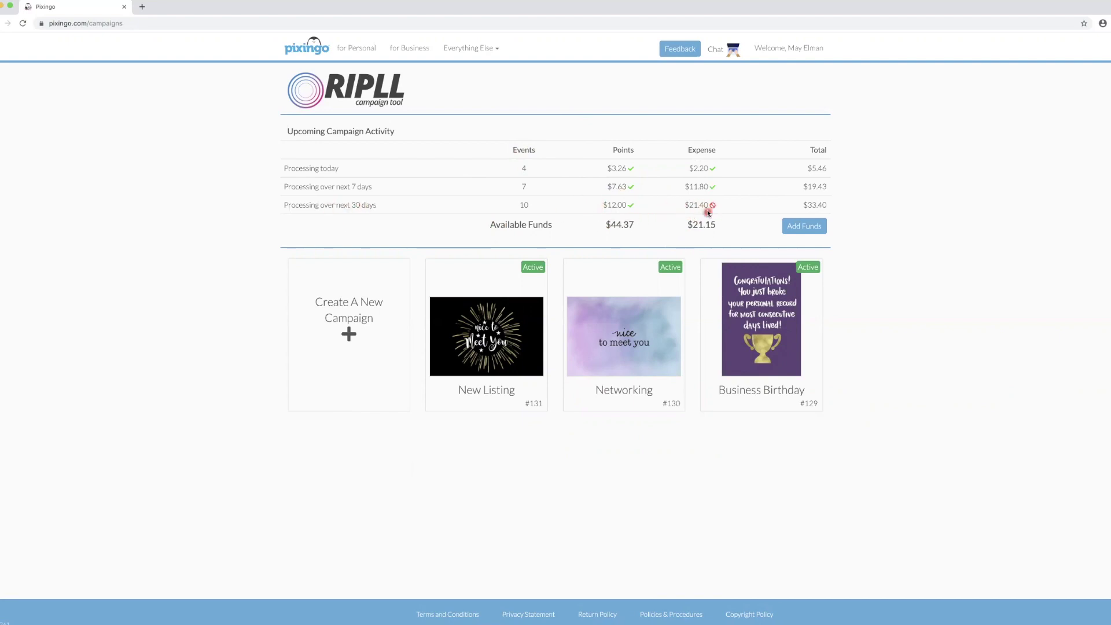
pyautogui.click(792, 228)
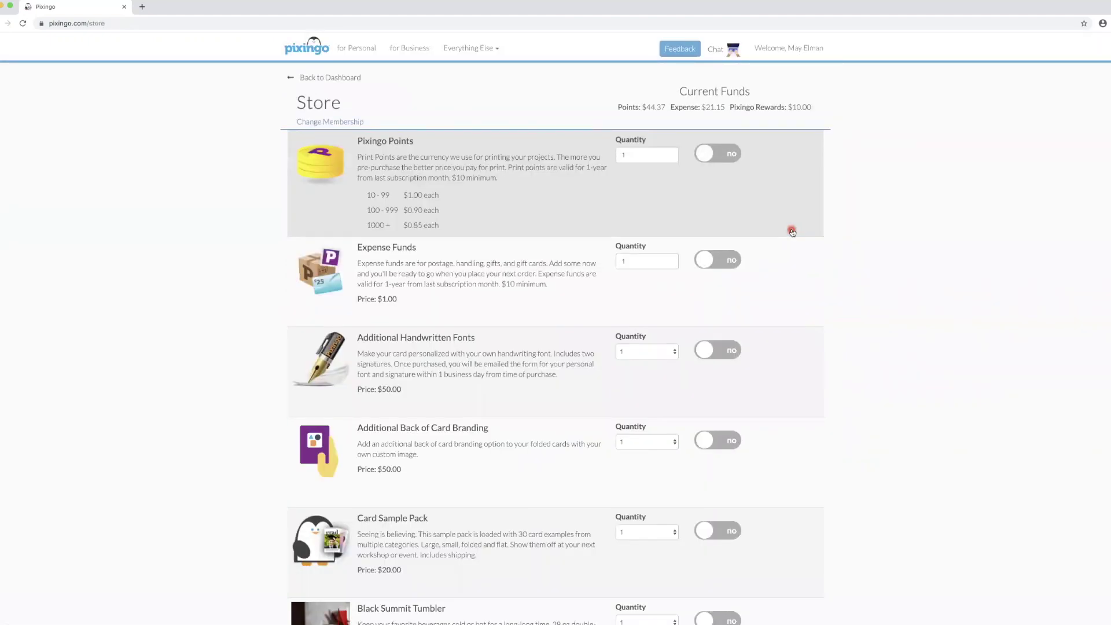
pyautogui.click(8, 23)
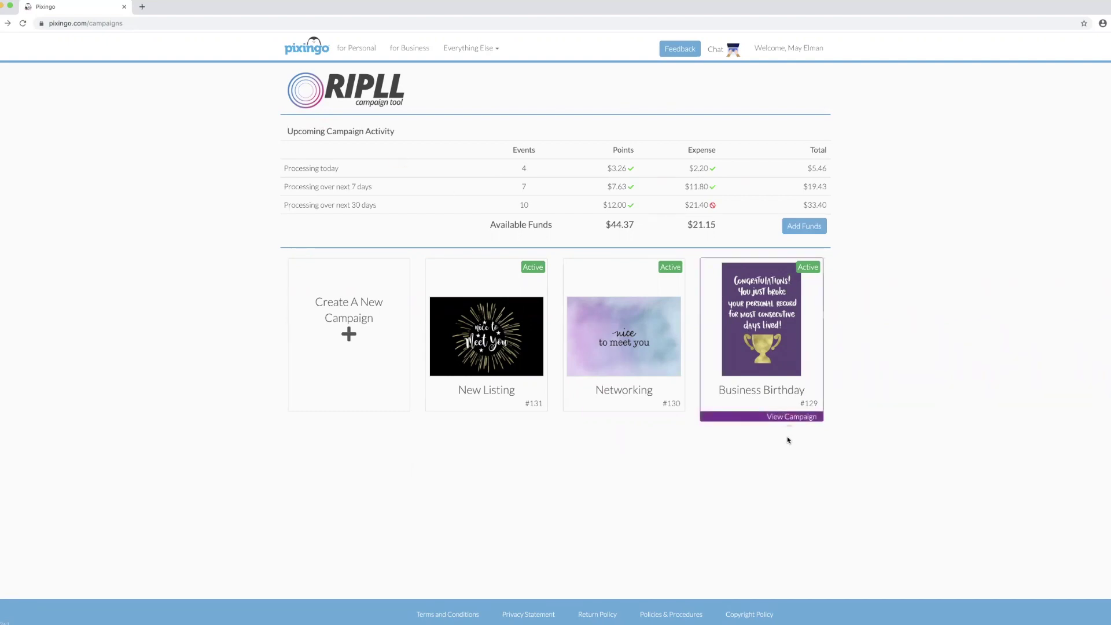
# Step: Pause the New Listing campaign and remove the "I need your listing" card from its sequence
pyautogui.click(475, 346)
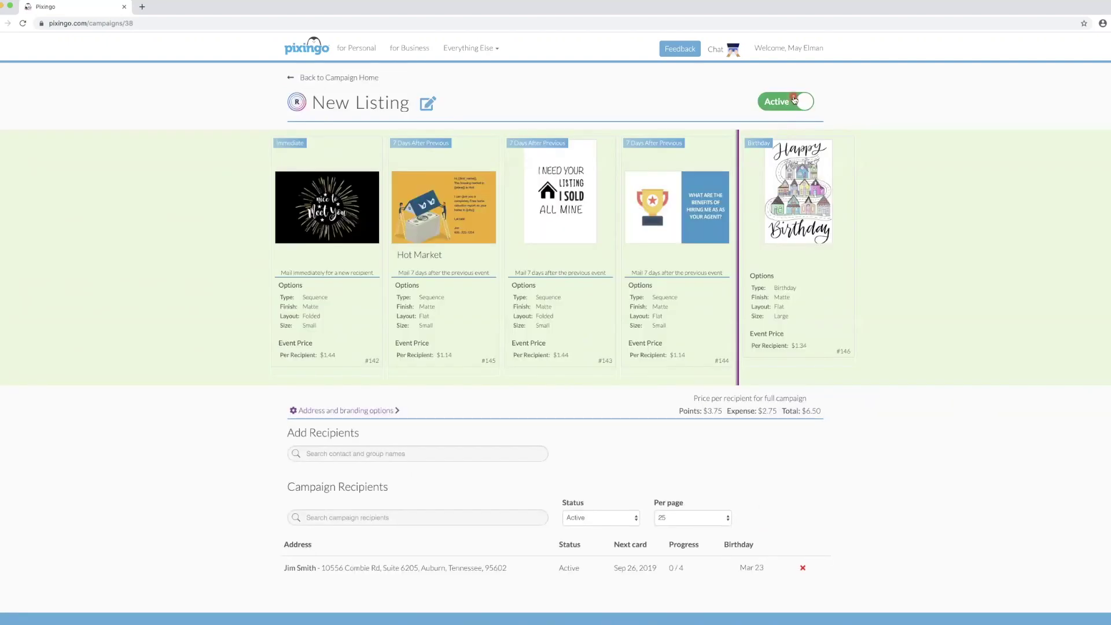
pyautogui.click(804, 103)
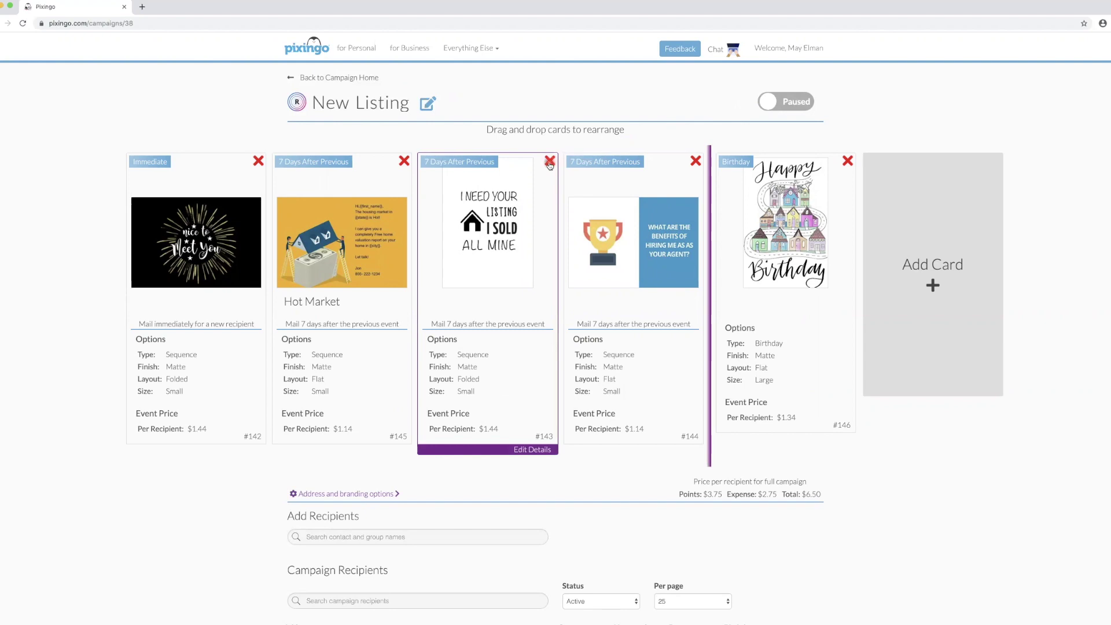
pyautogui.click(550, 162)
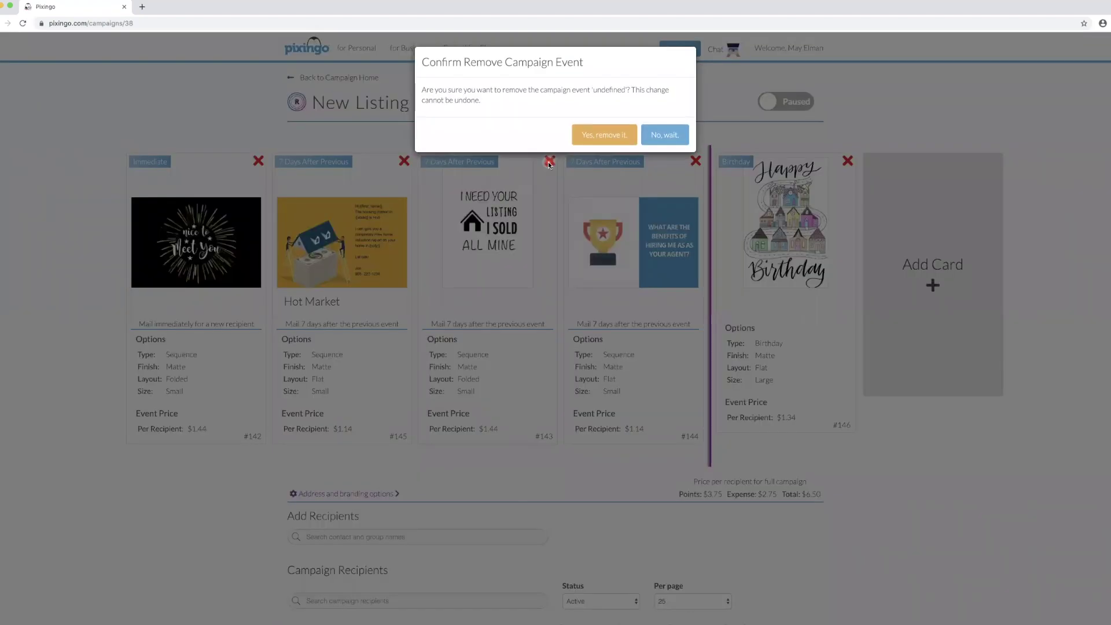
pyautogui.click(604, 135)
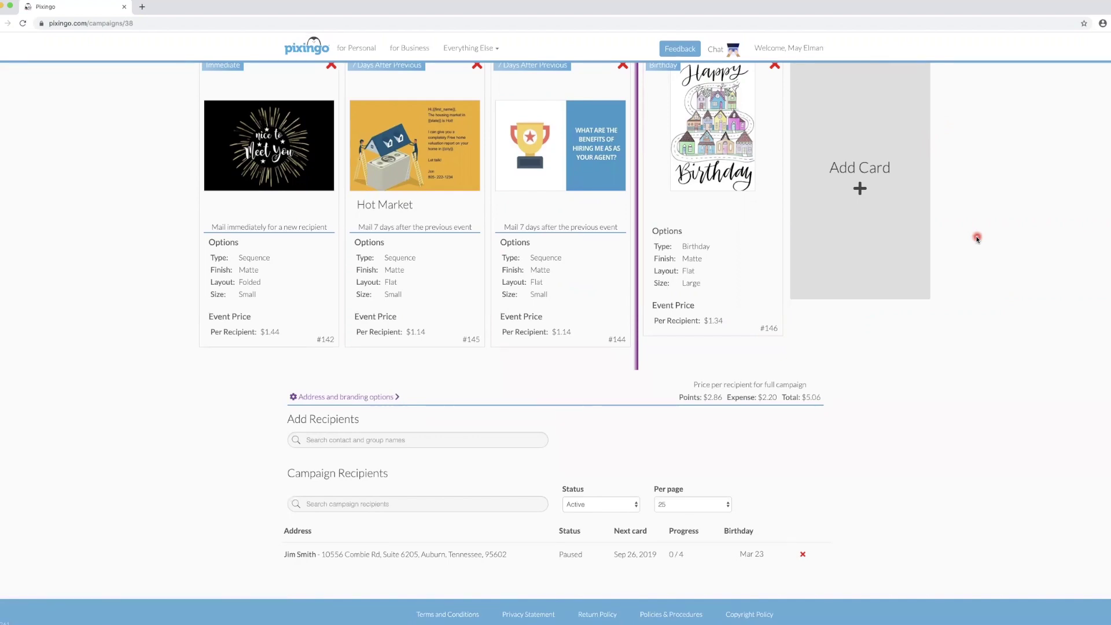
# Step: Examine the campaign's address and branding options, including the choices for back of card addresses
pyautogui.scroll(-2, 977, 239)
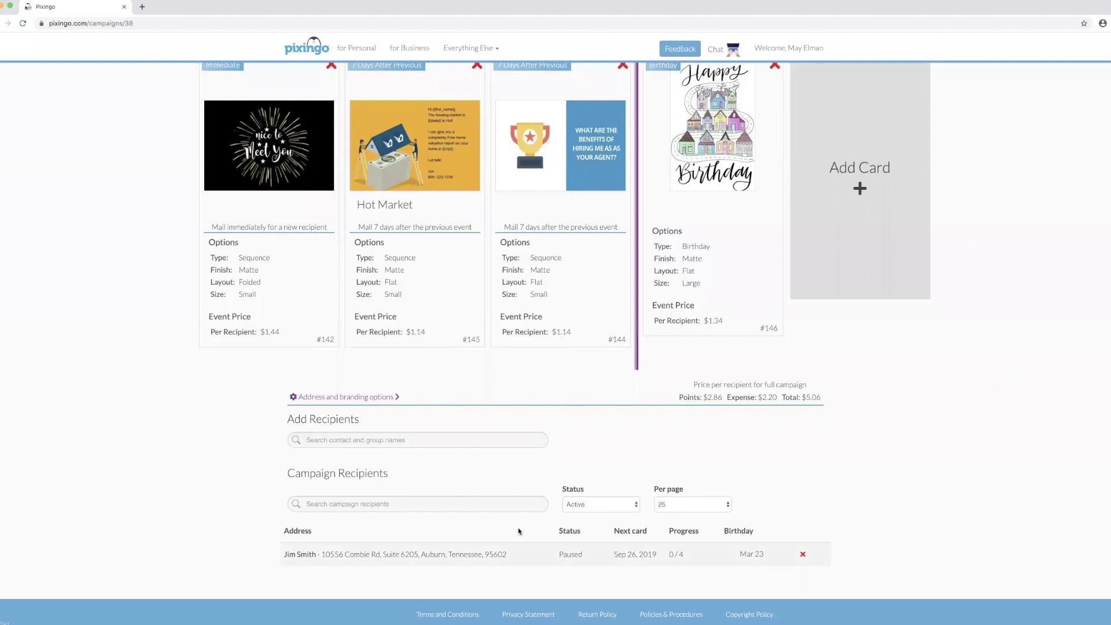
pyautogui.click(387, 398)
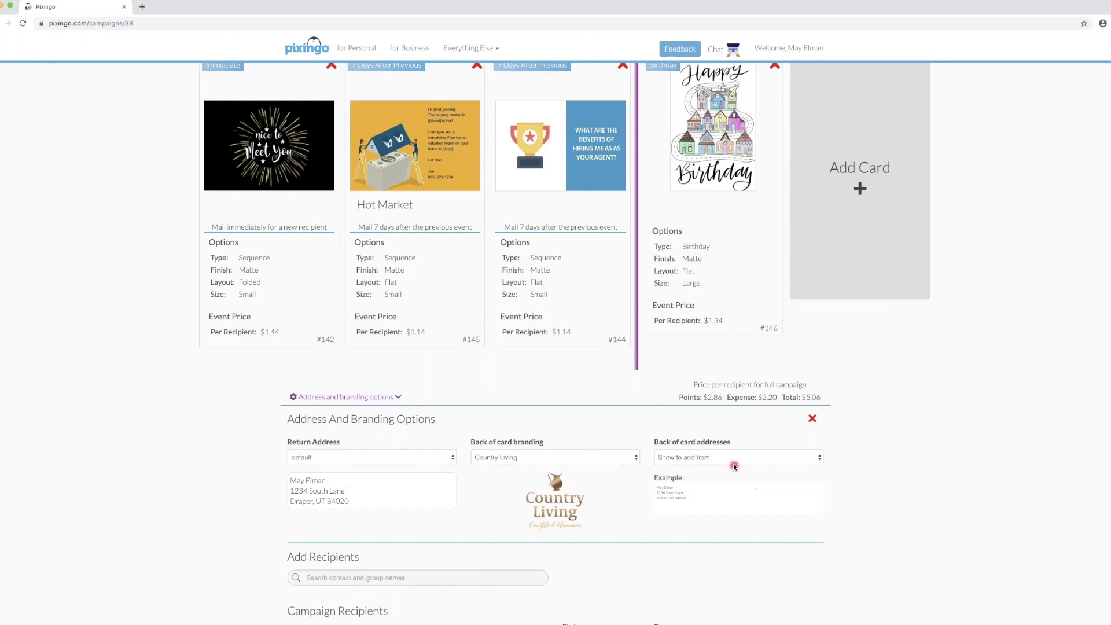
pyautogui.click(819, 460)
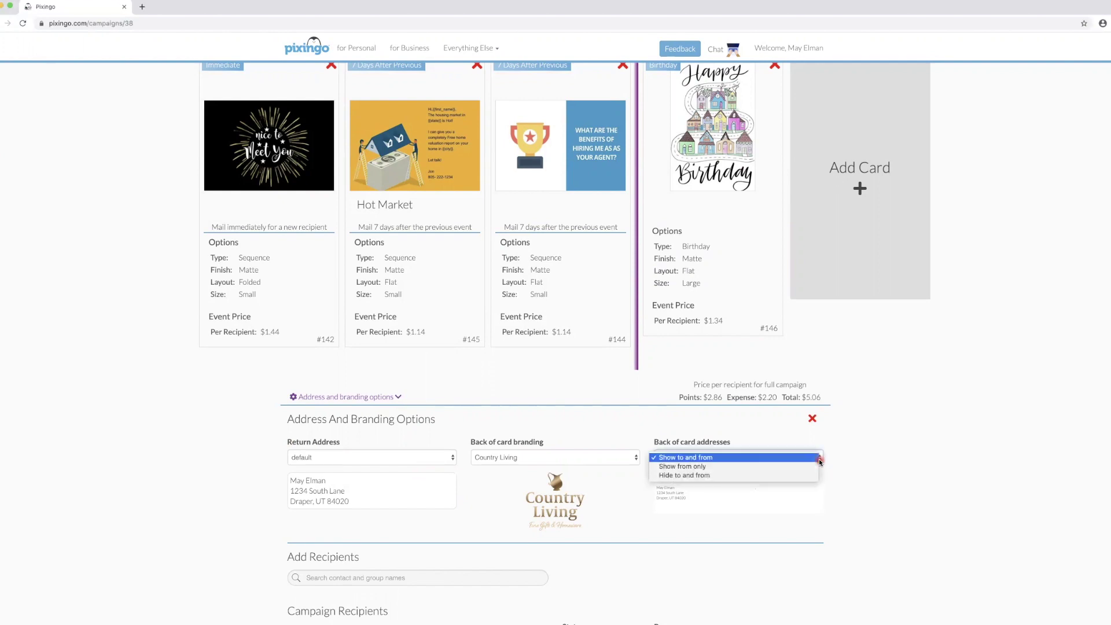
pyautogui.click(862, 470)
pyautogui.scroll(-3, 862, 471)
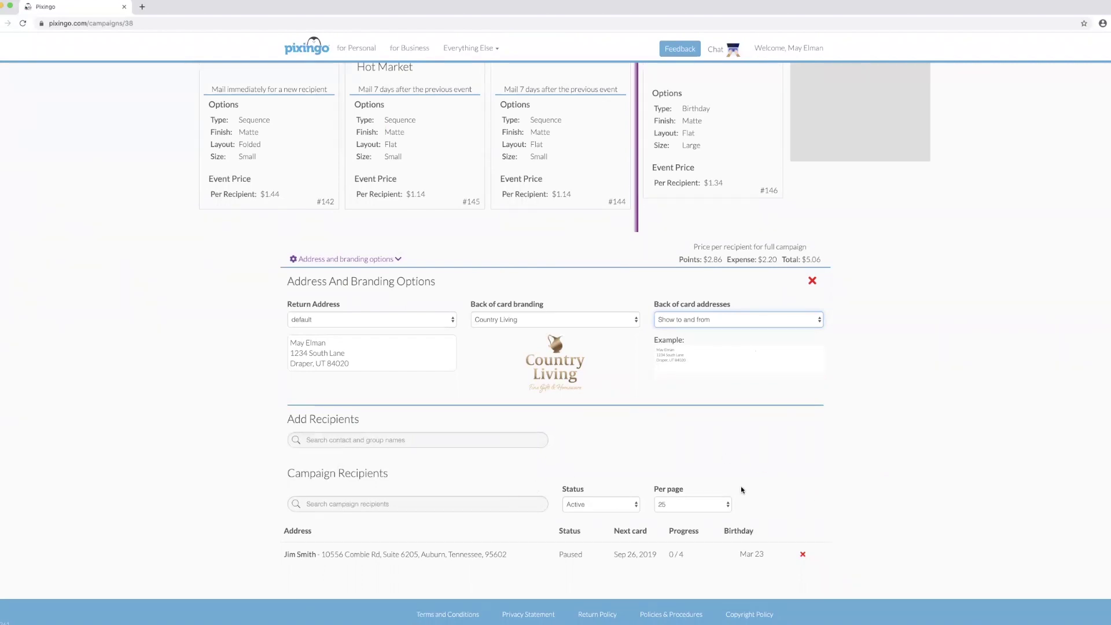
pyautogui.scroll(5, 821, 479)
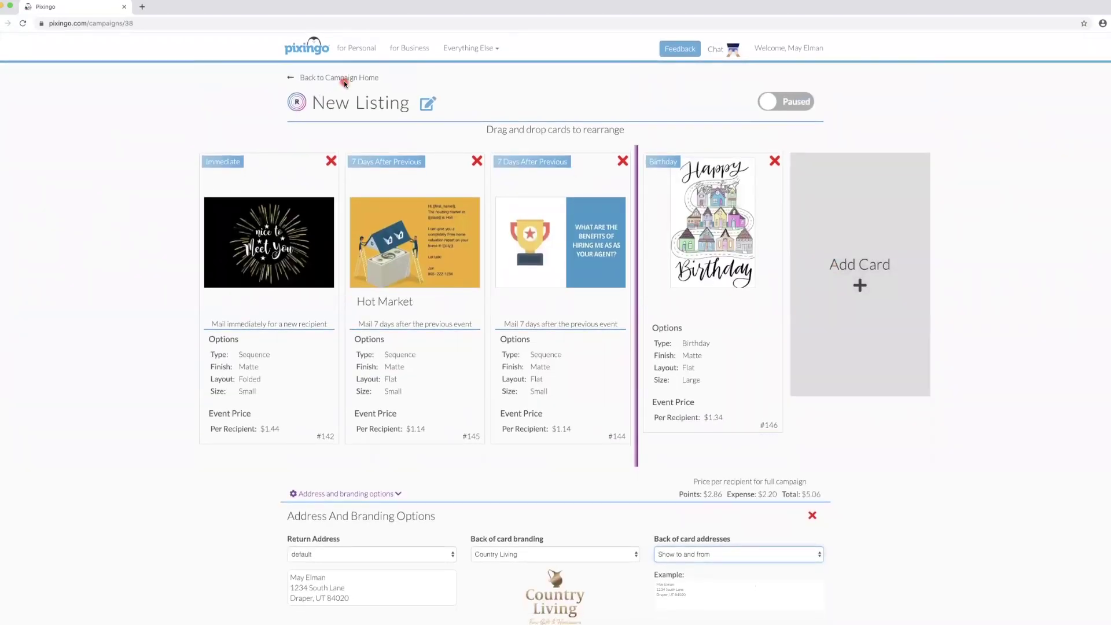
# Step: Open the Business Birthday campaign from the campaign home and remove the last recipient in its list
pyautogui.click(344, 79)
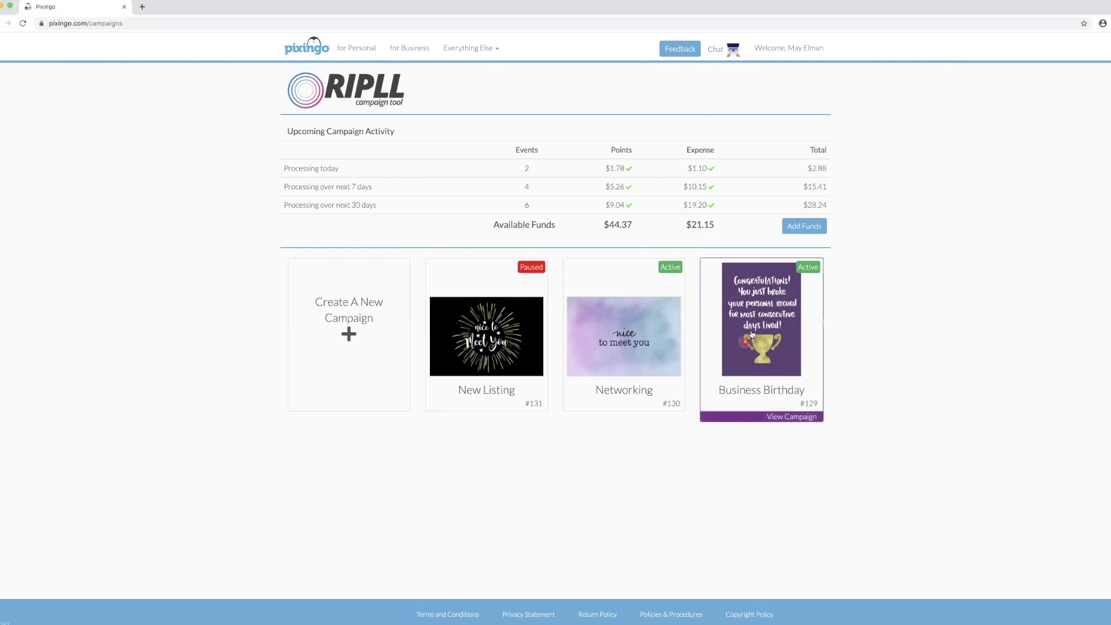
pyautogui.click(752, 335)
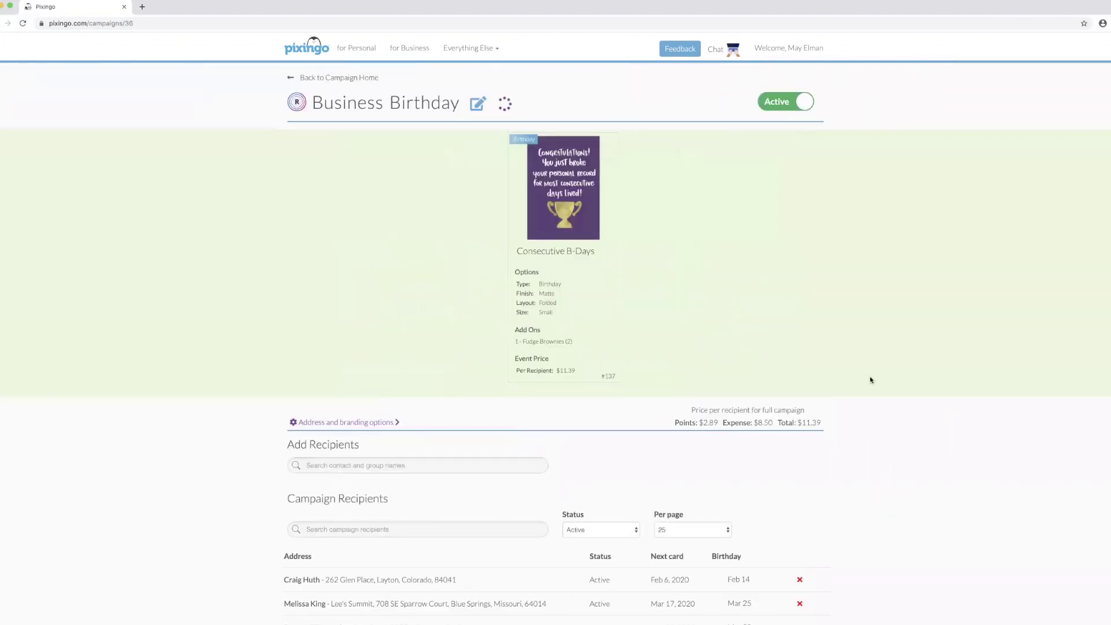
pyautogui.scroll(-5, 916, 385)
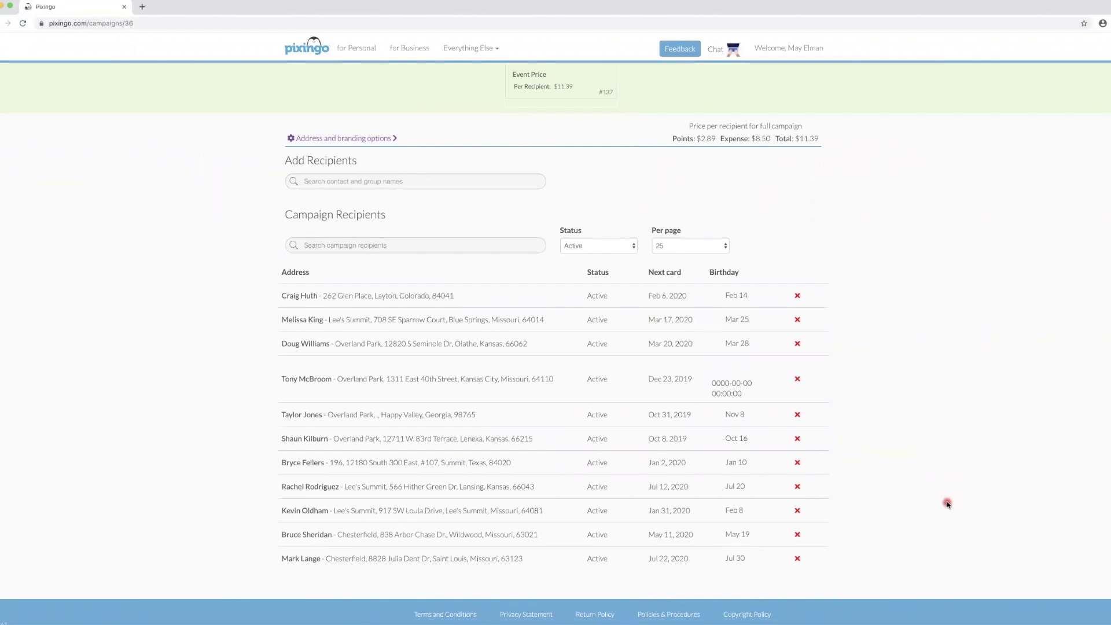
pyautogui.click(797, 561)
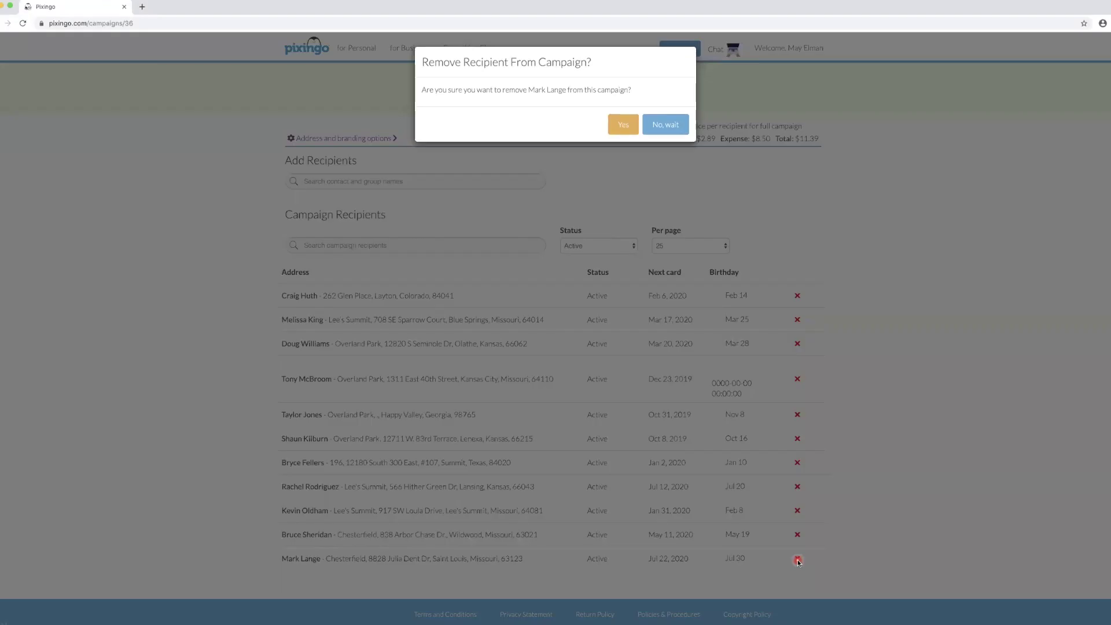
pyautogui.click(619, 125)
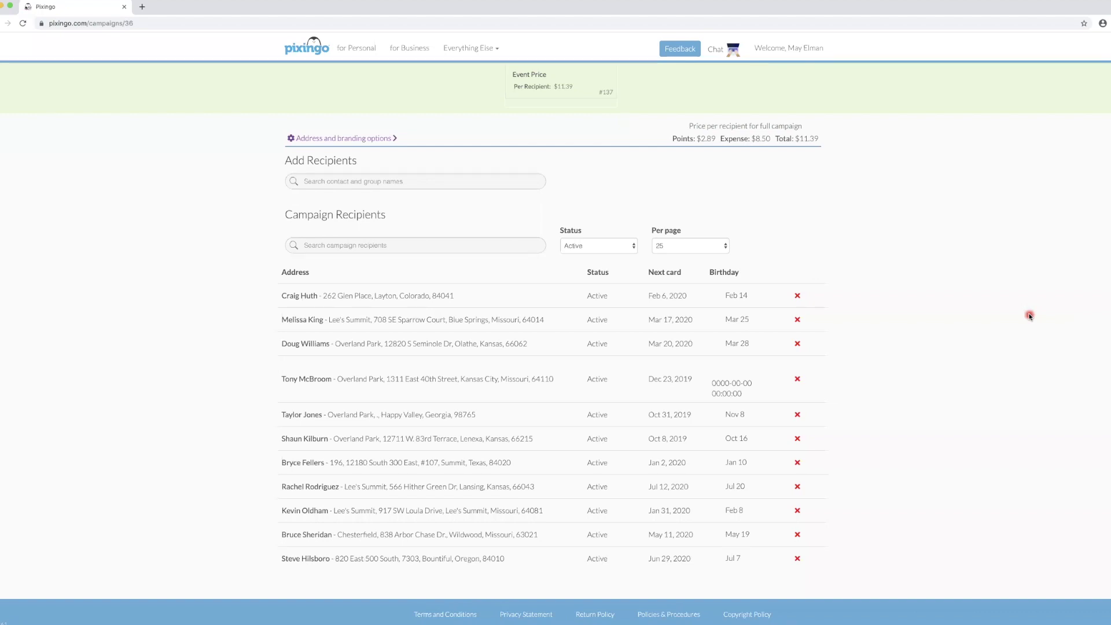
pyautogui.scroll(2, 1025, 347)
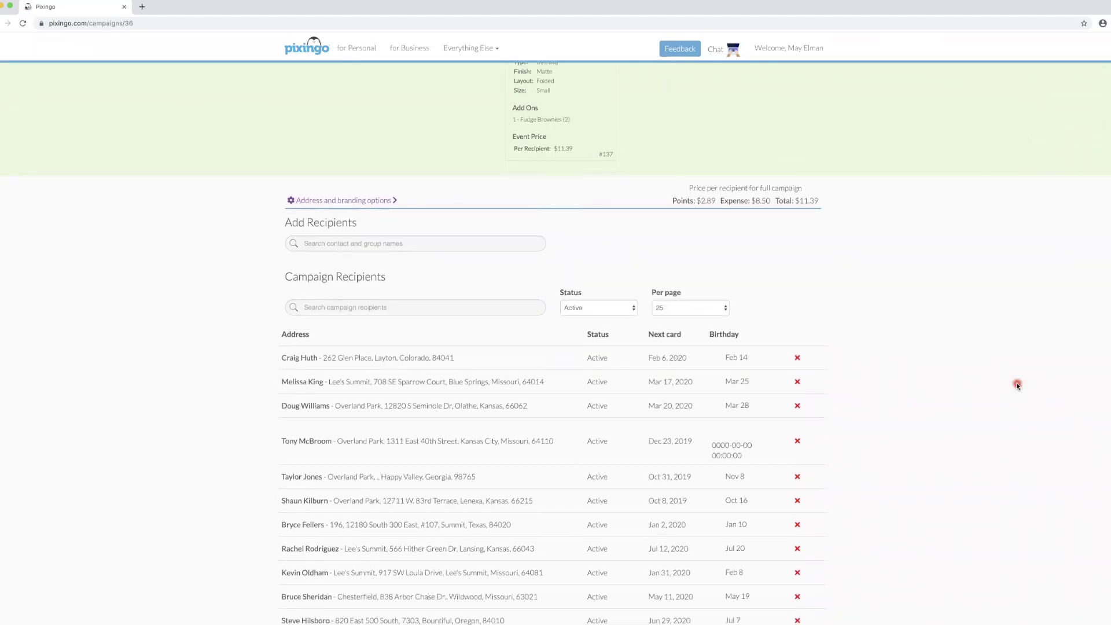